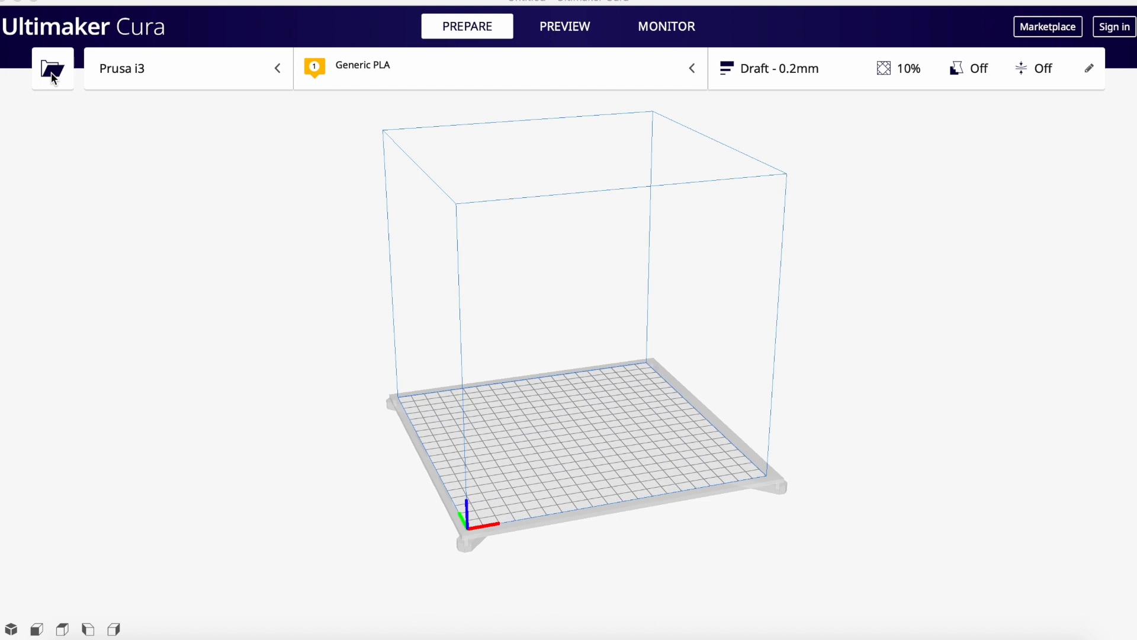
Open the Protecaotrans40k60W.STL file and select the imported model on the build plate
{"action": "left_click", "coordinate": [52, 74]}
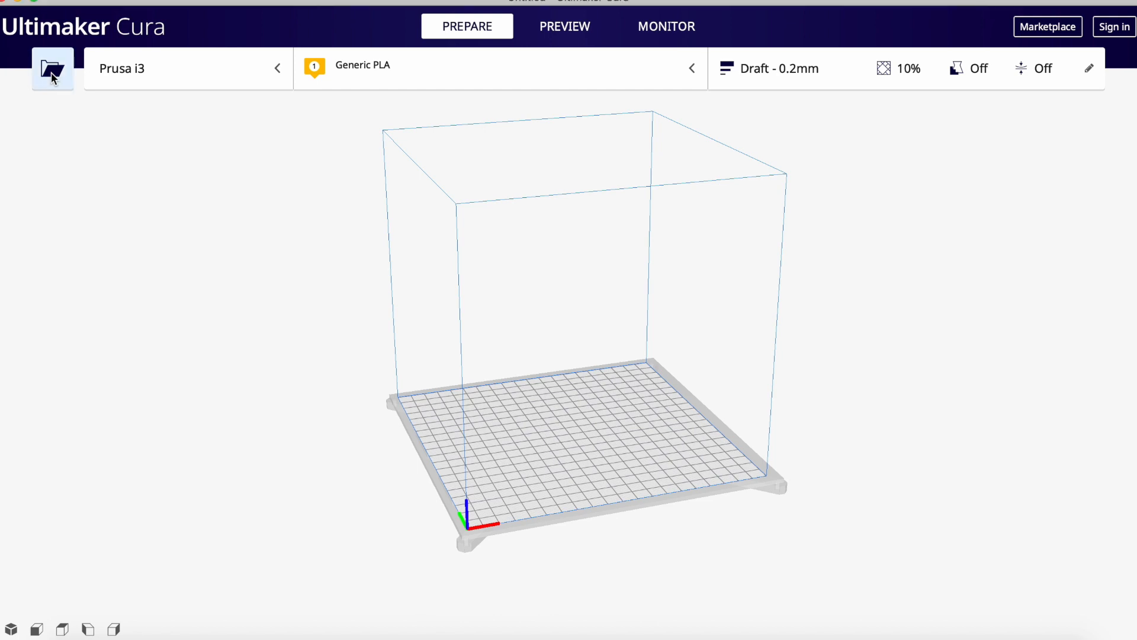
{"action": "left_click", "coordinate": [452, 67]}
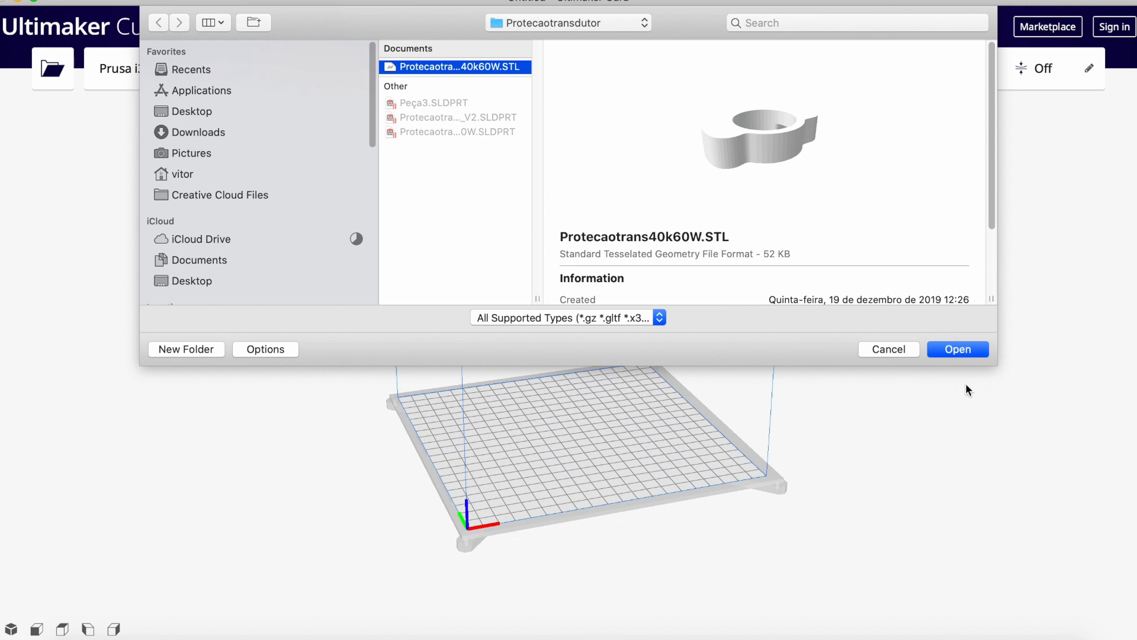
{"action": "left_click", "coordinate": [954, 348]}
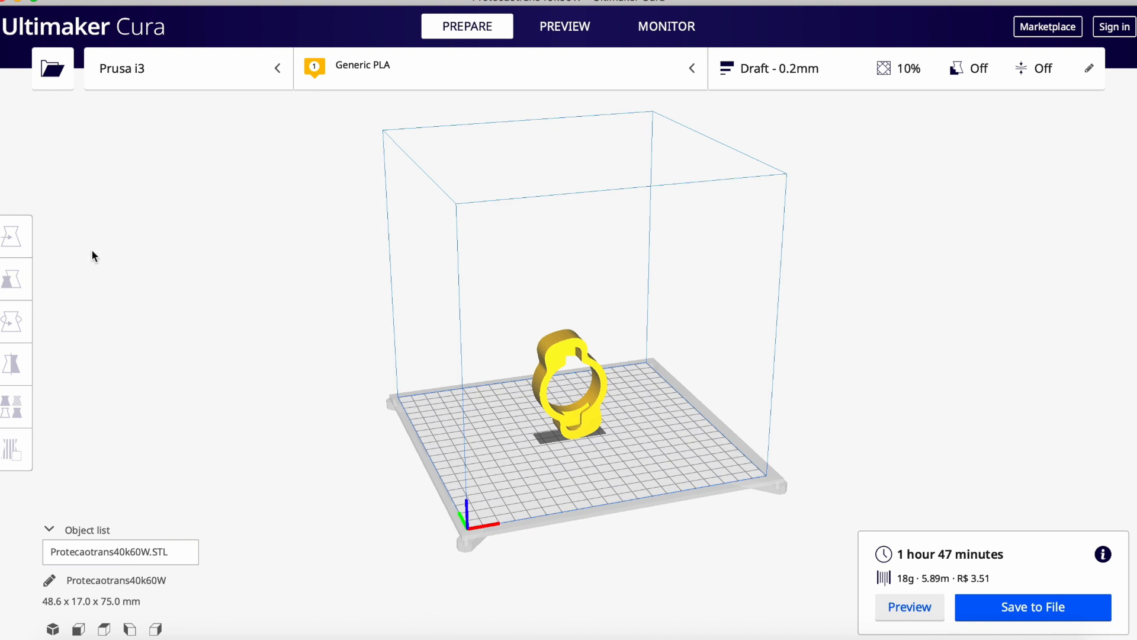
{"action": "left_click", "coordinate": [550, 355]}
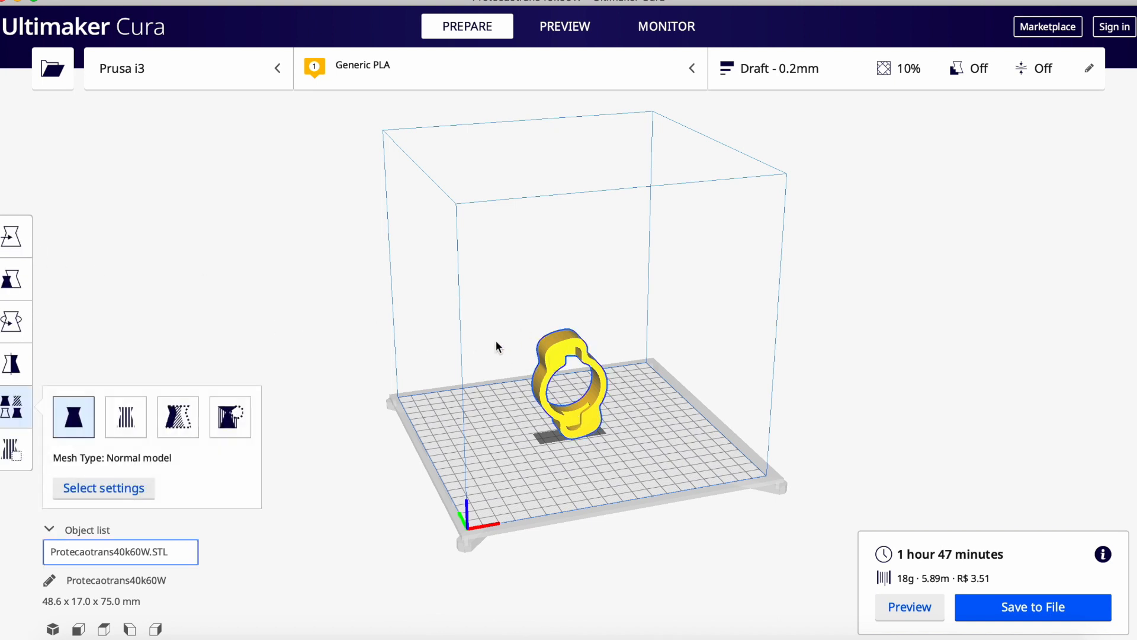
Move the model about 23 mm along X and set its X position back to 0 mm
{"action": "left_click", "coordinate": [12, 236]}
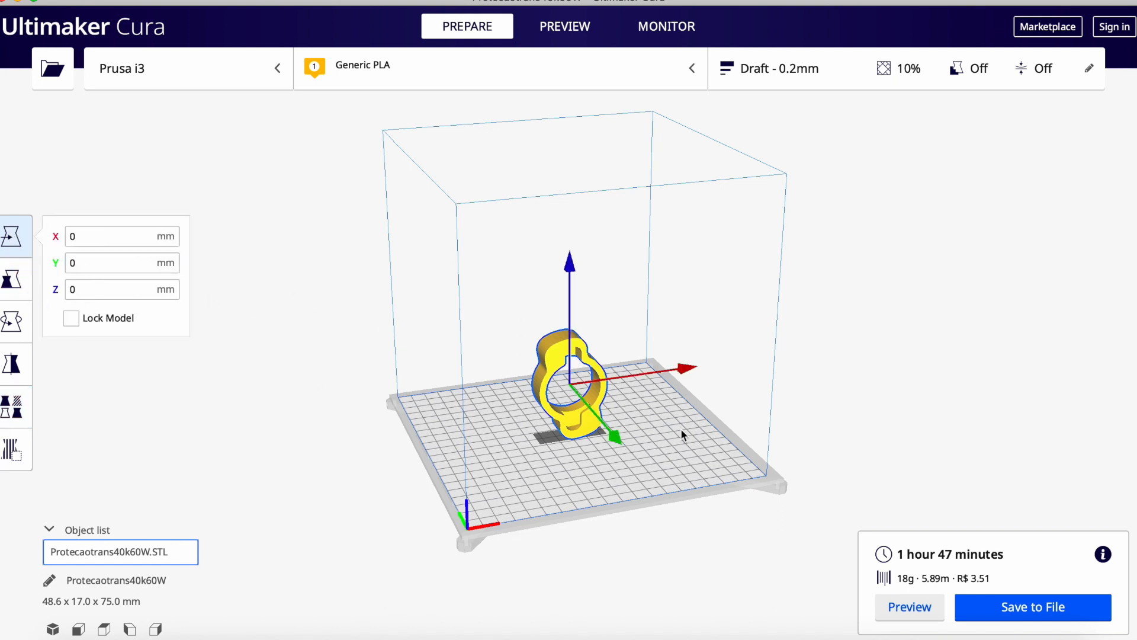
{"action": "left_click_drag", "start_coordinate": [652, 372], "coordinate": [680, 367]}
{"action": "left_click", "coordinate": [138, 258]}
{"action": "left_click_drag", "start_coordinate": [135, 238], "coordinate": [14, 227]}
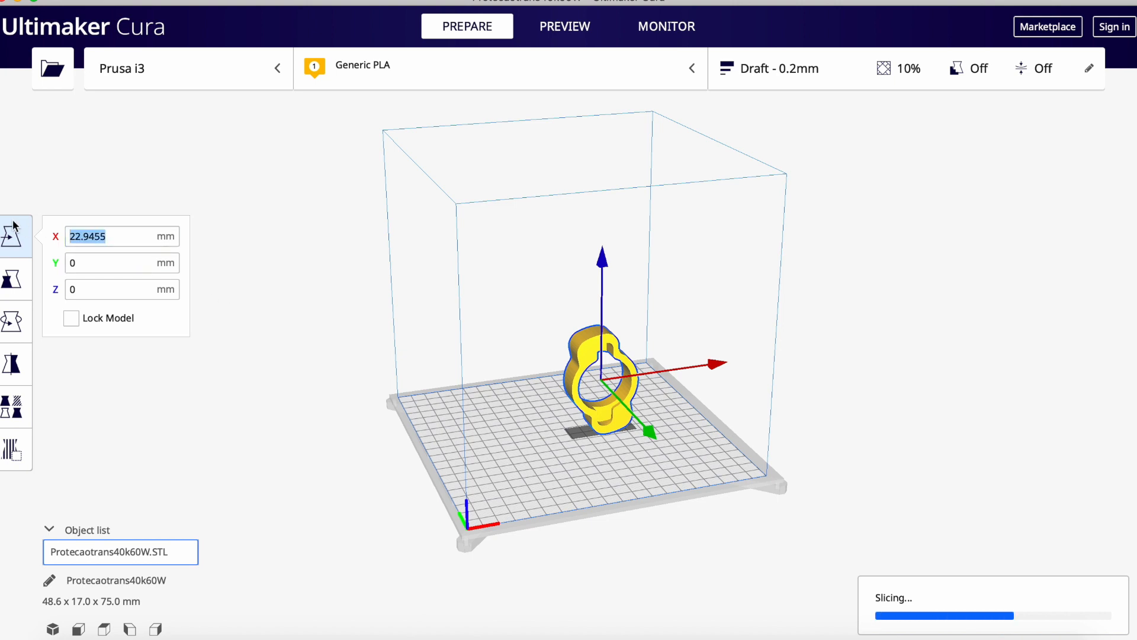
{"action": "type", "text": "0"}
{"action": "key", "text": "Return"}
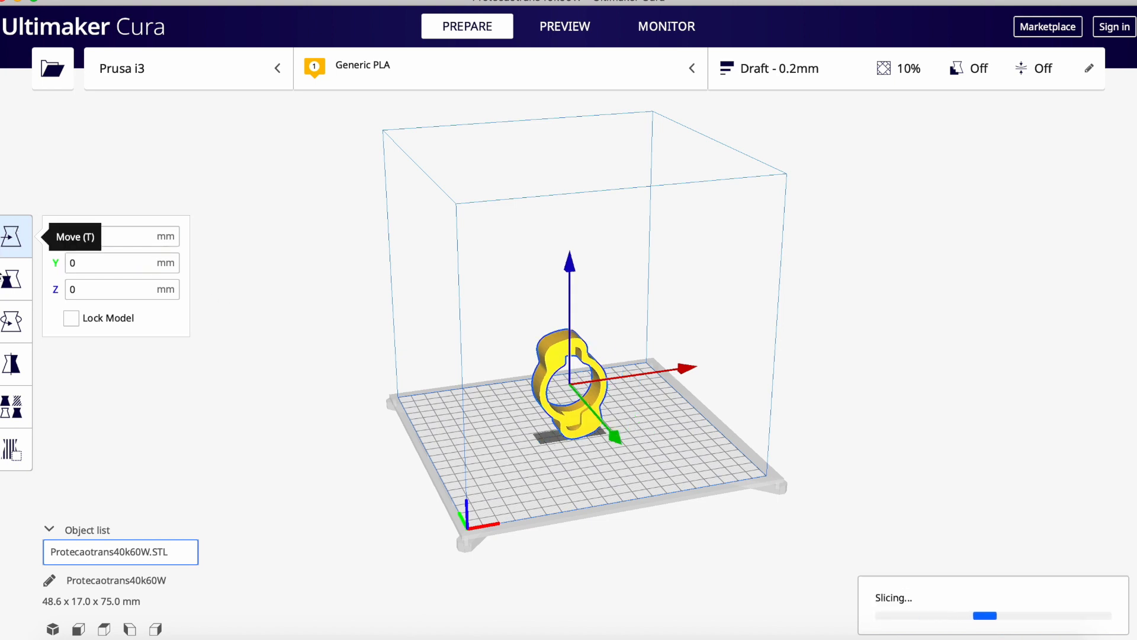
Rotate the model about its X axis so it lies flat, and set its Z position to 0 mm
{"action": "left_click", "coordinate": [12, 322]}
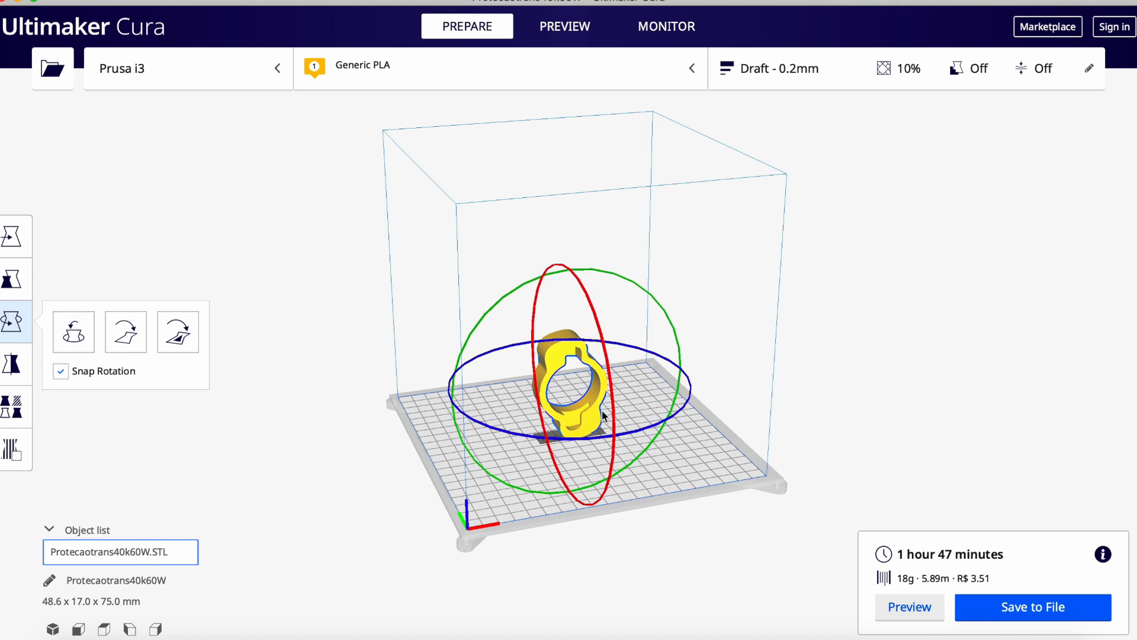
{"action": "left_click_drag", "start_coordinate": [608, 398], "coordinate": [513, 282]}
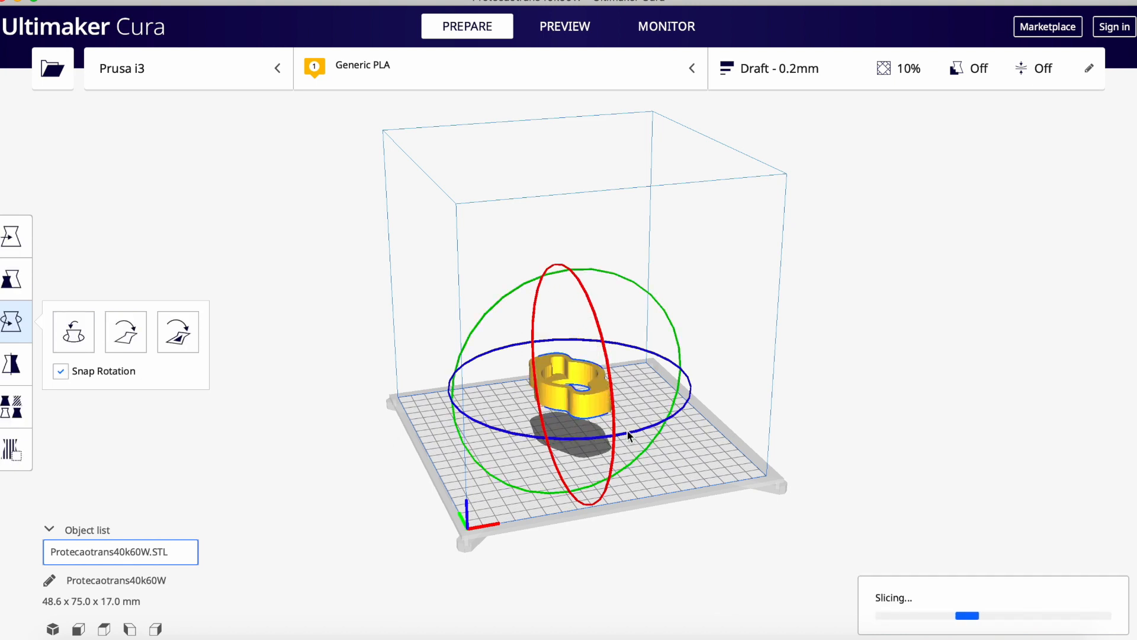
{"action": "left_click", "coordinate": [13, 244]}
{"action": "left_click_drag", "start_coordinate": [127, 290], "coordinate": [25, 274]}
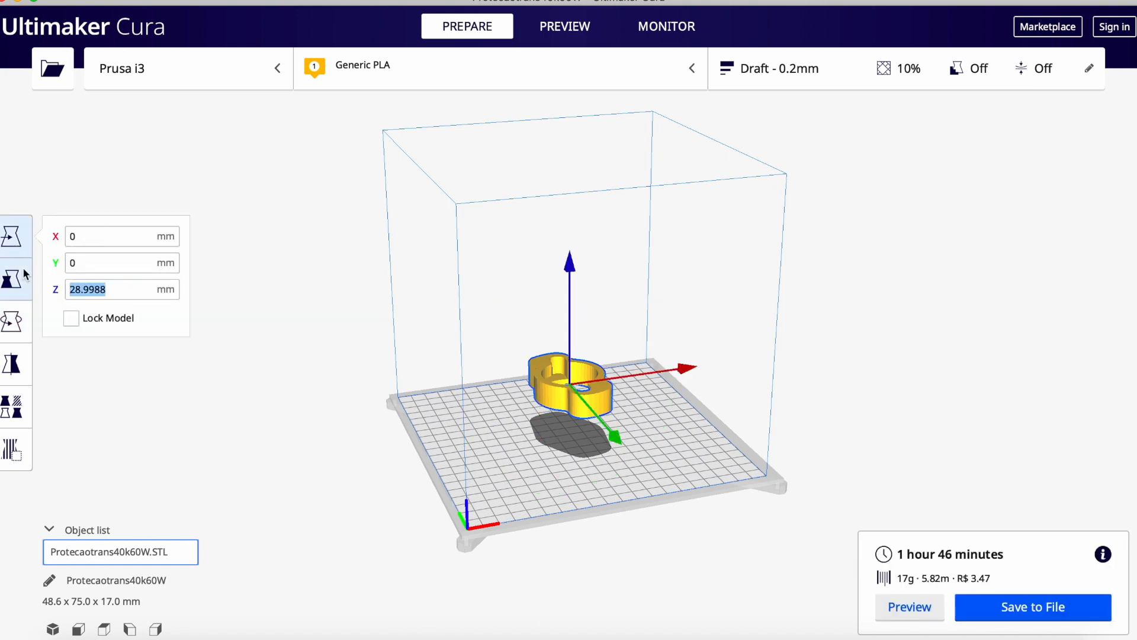
{"action": "type", "text": "0"}
{"action": "key", "text": "Return"}
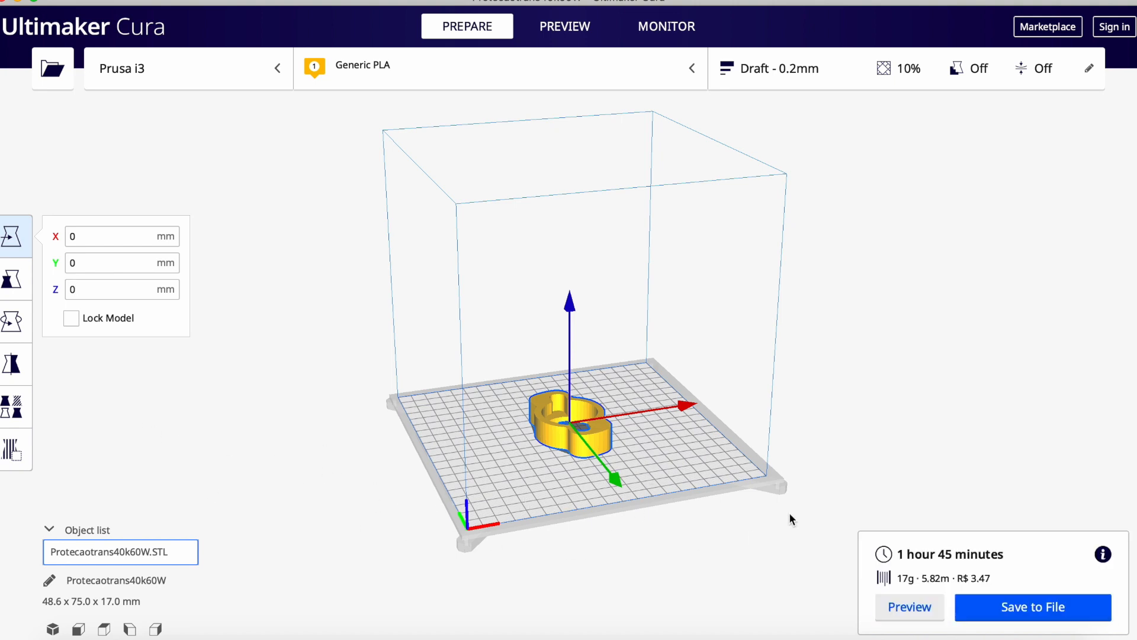
{"action": "left_click", "coordinate": [887, 339]}
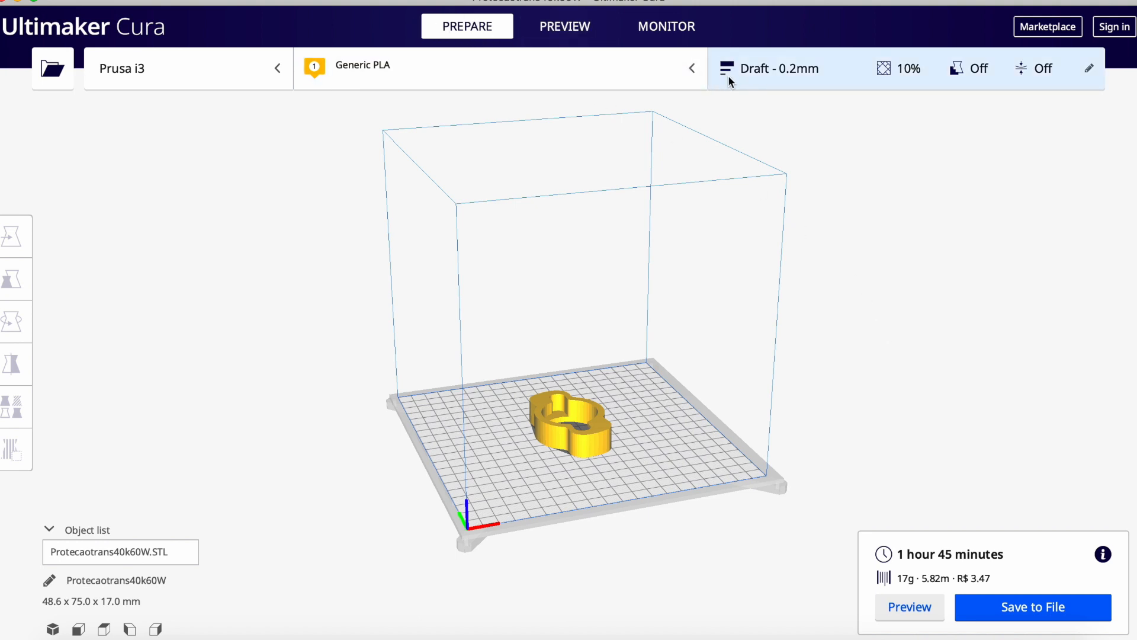
View the sliced model in the layer preview and the monitor stage, and return to the prepare stage
{"action": "left_click", "coordinate": [575, 30]}
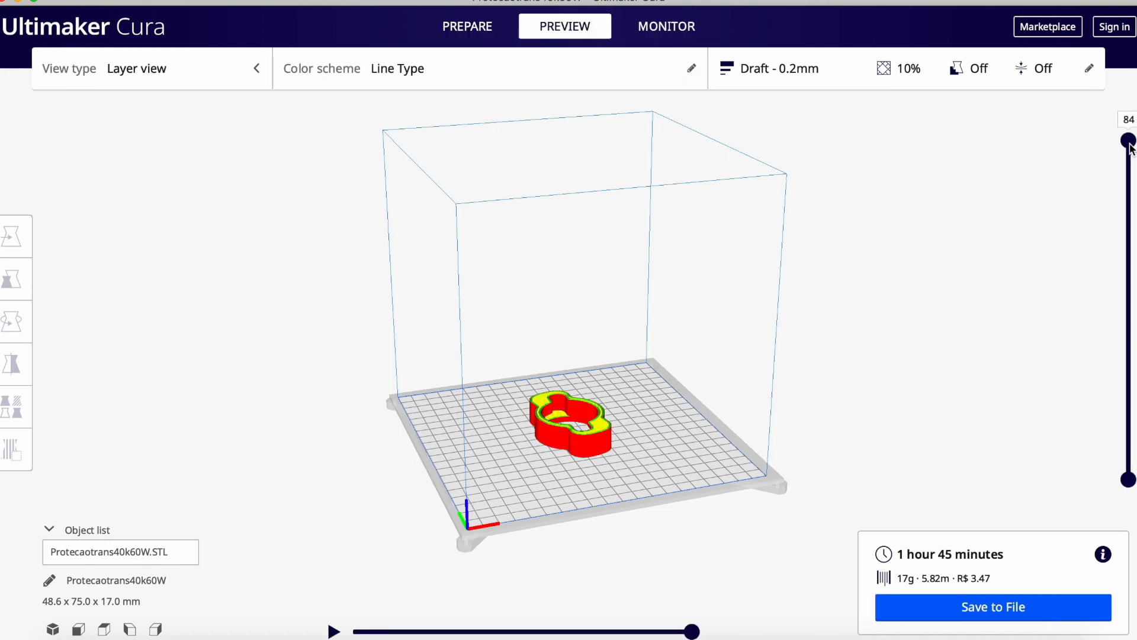
{"action": "mouse_move", "coordinate": [1130, 145]}
{"action": "left_mouse_down"}
{"action": "mouse_move", "coordinate": [1128, 455]}
{"action": "mouse_move", "coordinate": [1128, 140]}
{"action": "left_mouse_up"}
{"action": "left_click", "coordinate": [661, 33]}
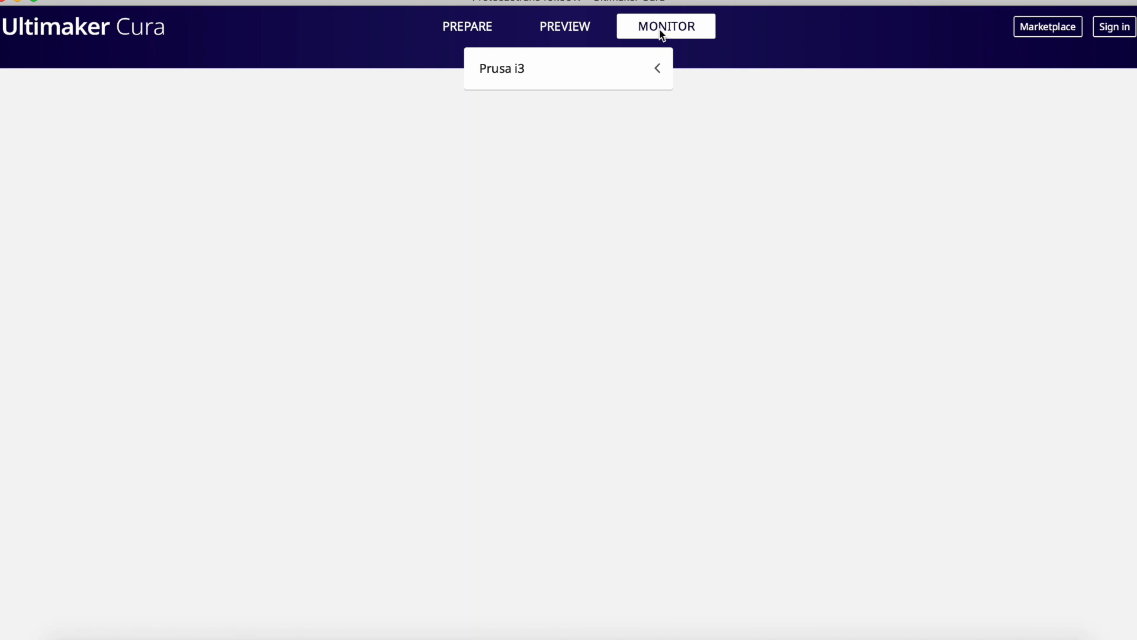
{"action": "left_click", "coordinate": [456, 23]}
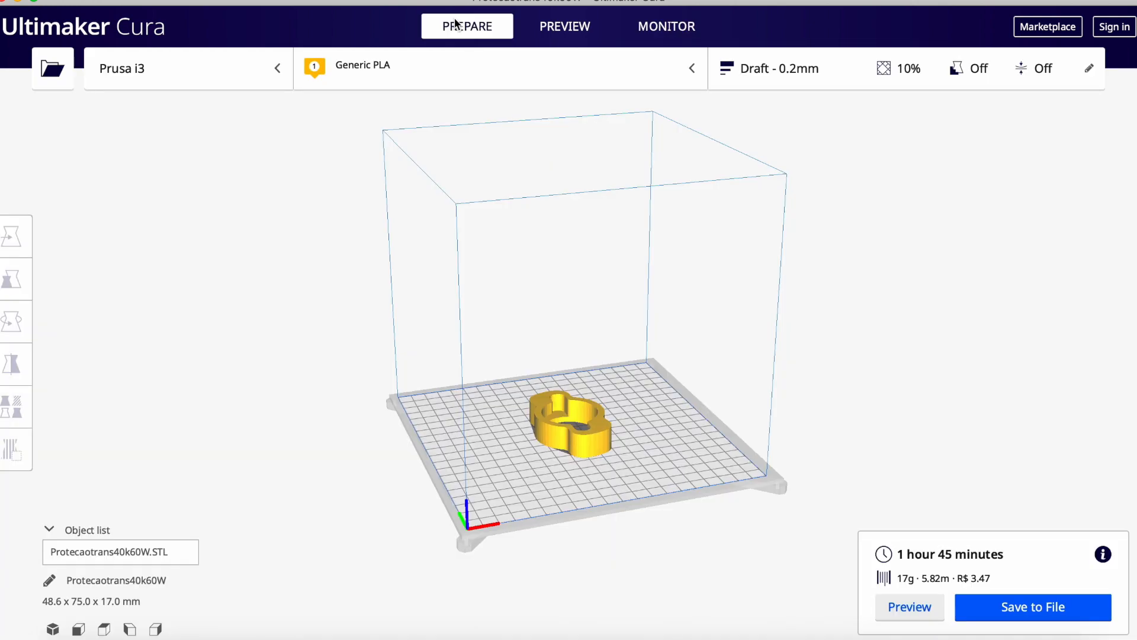
Select the Draft - 0.2 mm profile in the print settings and review the Layer Height setting
{"action": "left_click", "coordinate": [793, 73]}
{"action": "left_click", "coordinate": [860, 148]}
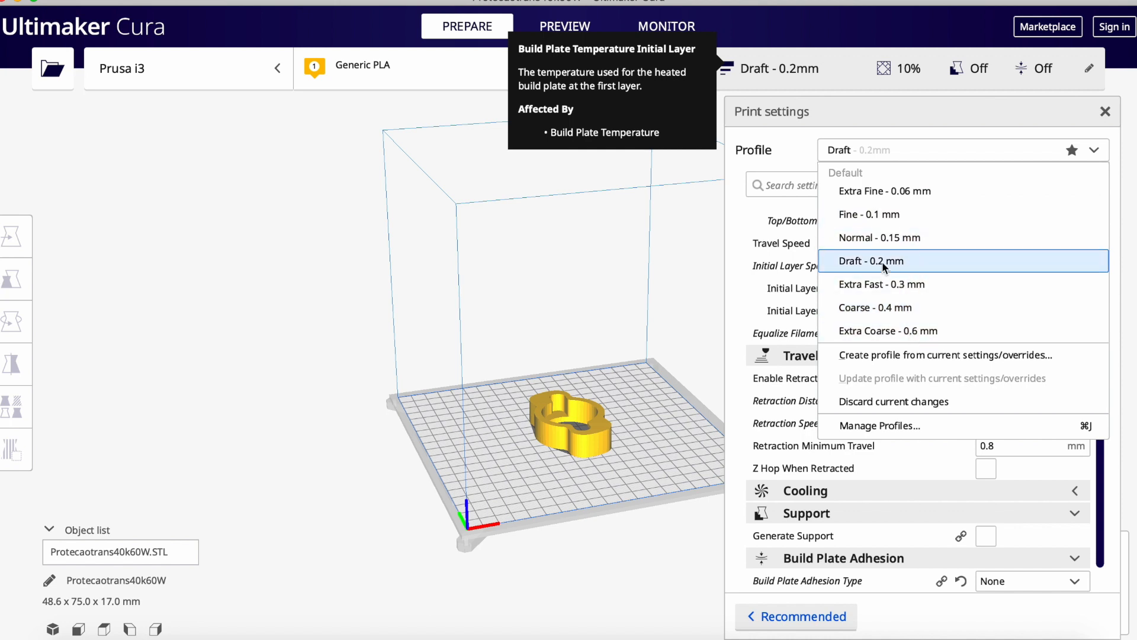
{"action": "left_click", "coordinate": [903, 267]}
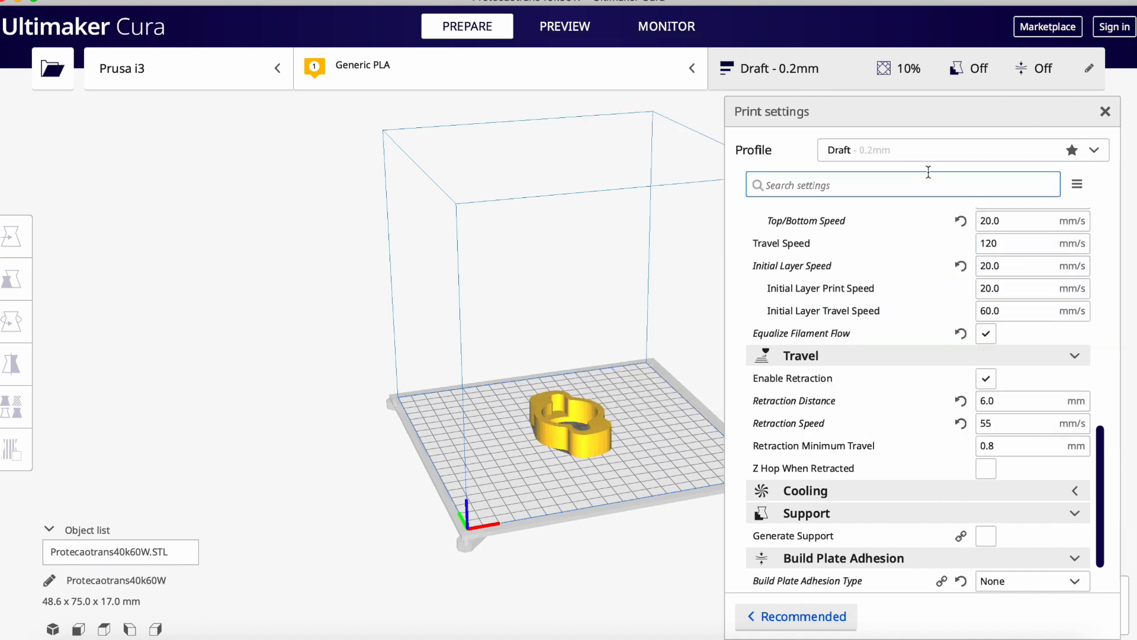
{"action": "left_click_drag", "start_coordinate": [1099, 439], "coordinate": [1123, 207]}
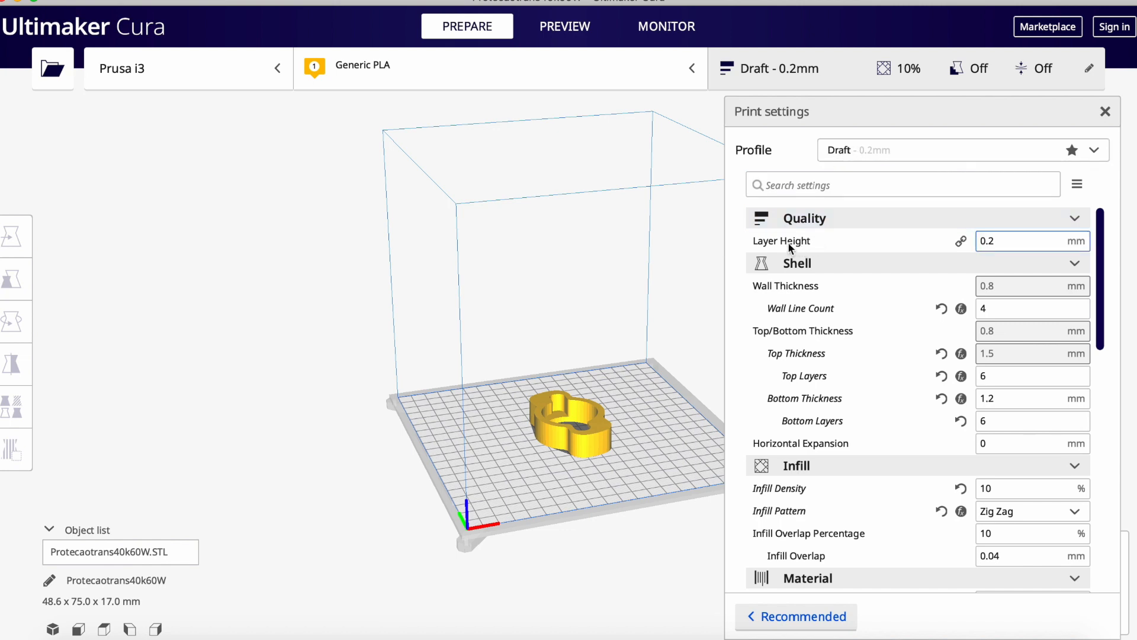
{"action": "mouse_move", "coordinate": [795, 240]}
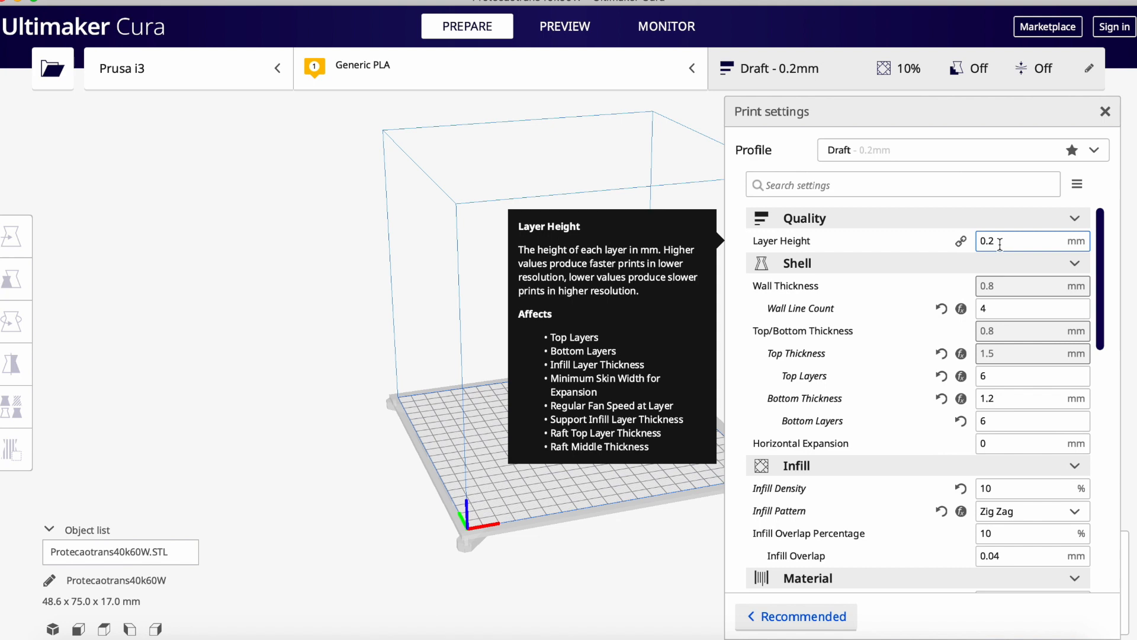
{"action": "left_click", "coordinate": [686, 436]}
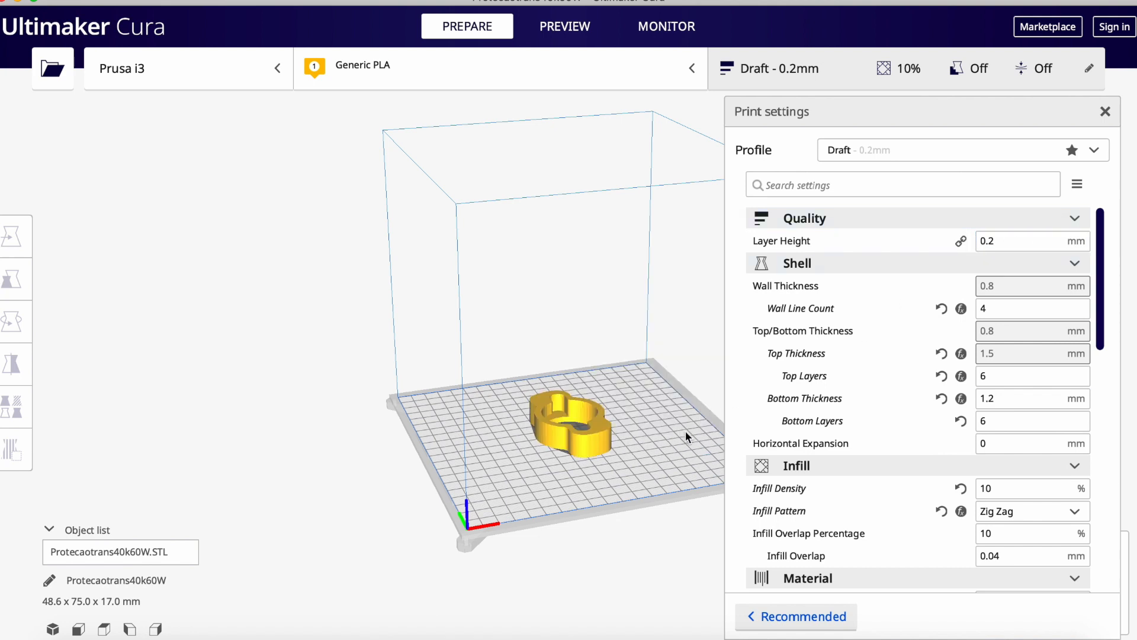
{"action": "left_click", "coordinate": [1105, 112]}
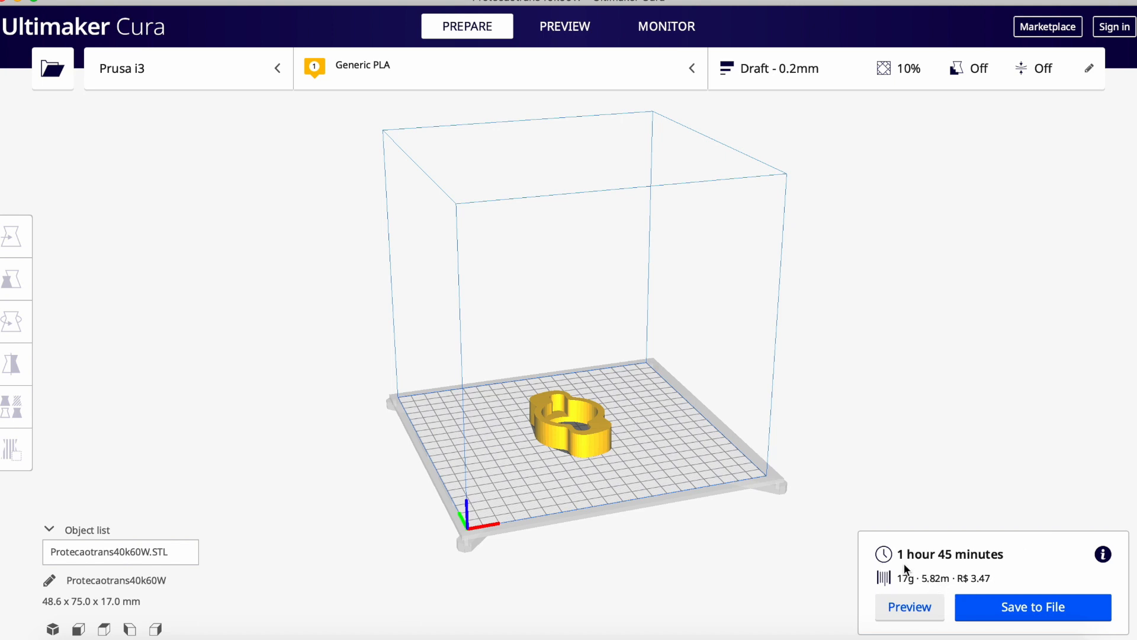
Set the layer height to 0.3 mm and close the print settings to check the estimated print time
{"action": "left_click", "coordinate": [1095, 69]}
{"action": "left_click", "coordinate": [1023, 246]}
{"action": "key", "text": "BackSpace"}
{"action": "type", "text": "3"}
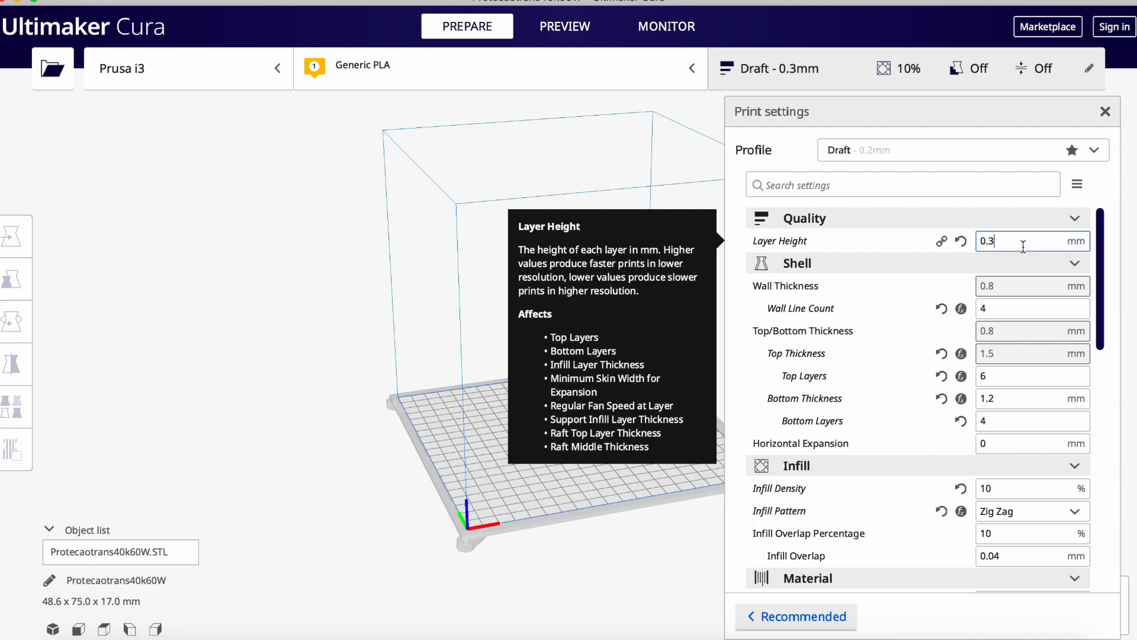
{"action": "left_click", "coordinate": [1105, 112]}
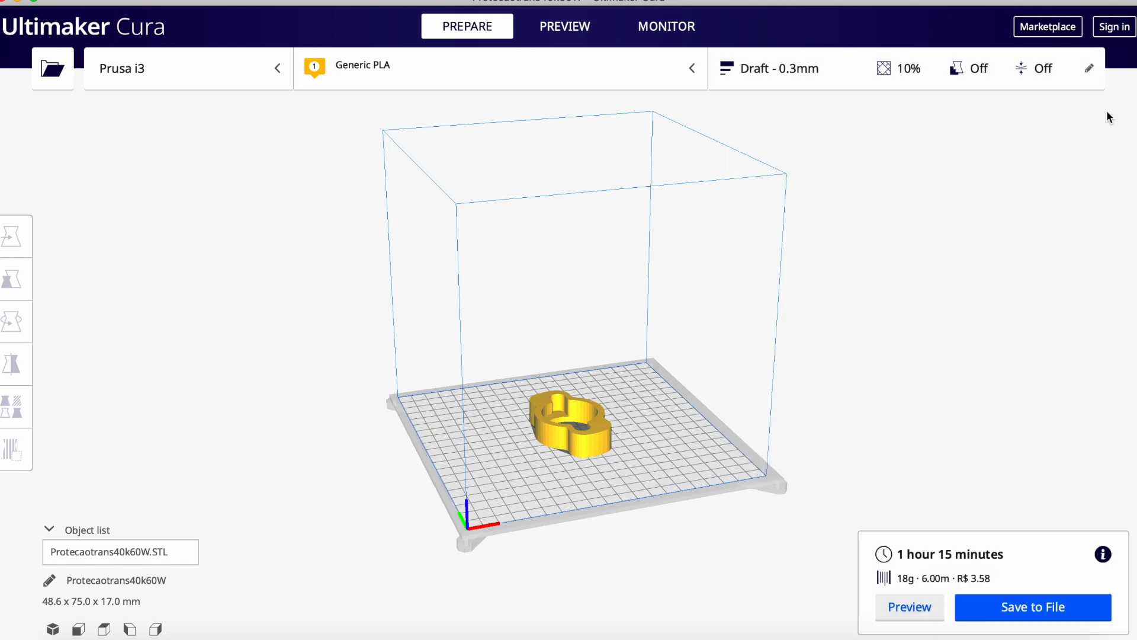
Set the layer height back to 0.2 mm and close the print settings to re-slice the model
{"action": "left_click", "coordinate": [1092, 69]}
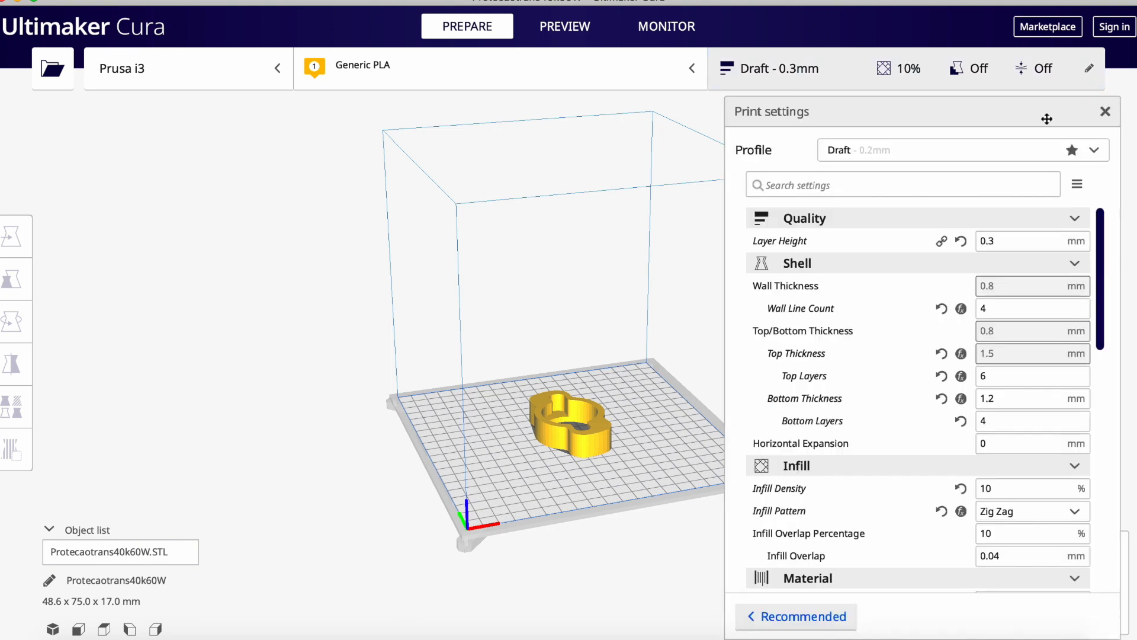
{"action": "left_click", "coordinate": [1017, 235]}
{"action": "key", "text": "BackSpace"}
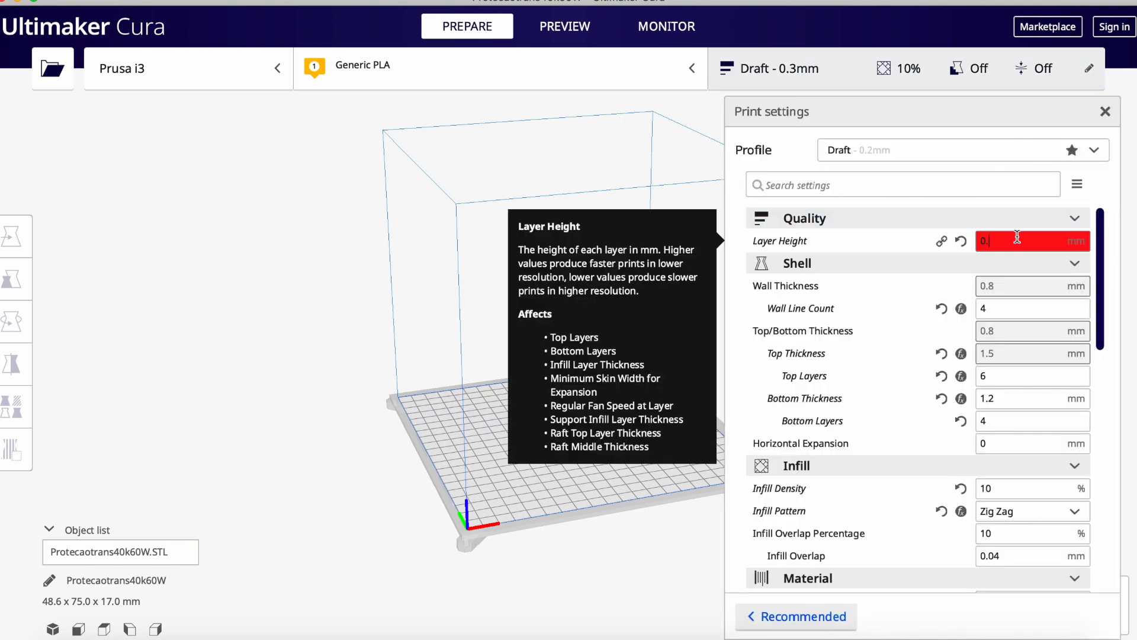
{"action": "type", "text": "2"}
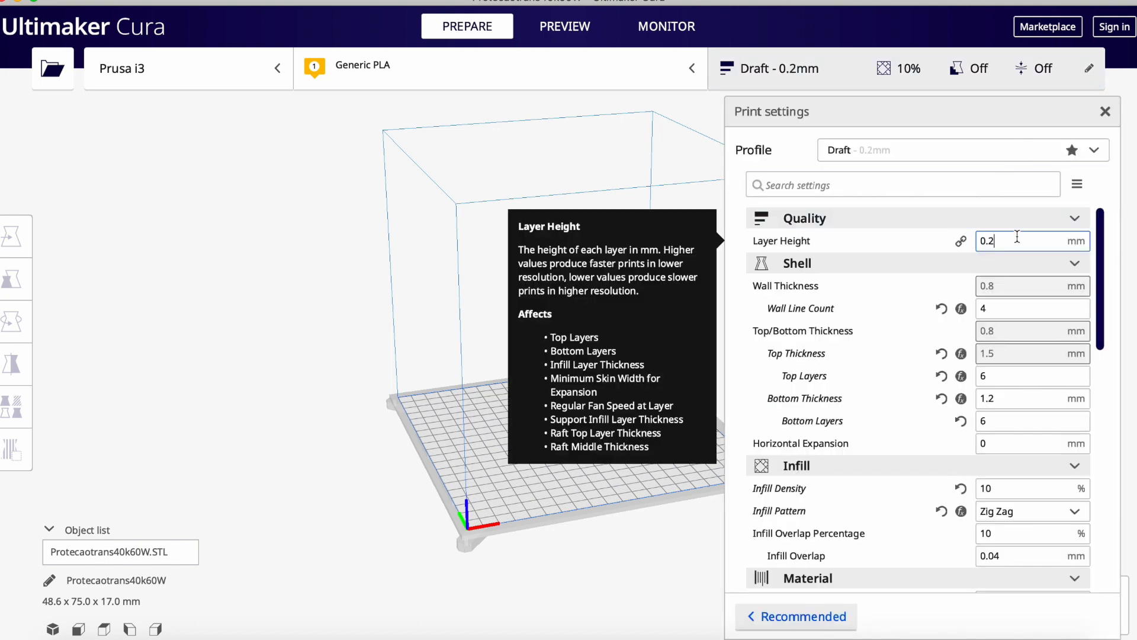
{"action": "left_click", "coordinate": [1105, 112]}
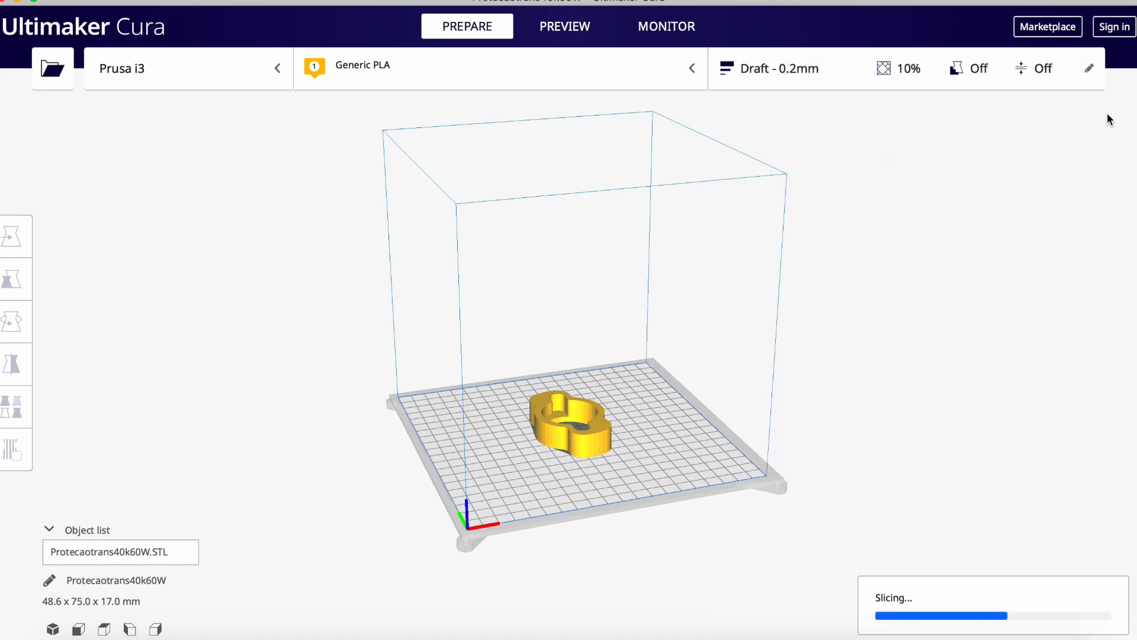
Change the layer height to 0.3 mm again and close the print settings to compare the slicing estimate
{"action": "left_click", "coordinate": [1088, 68]}
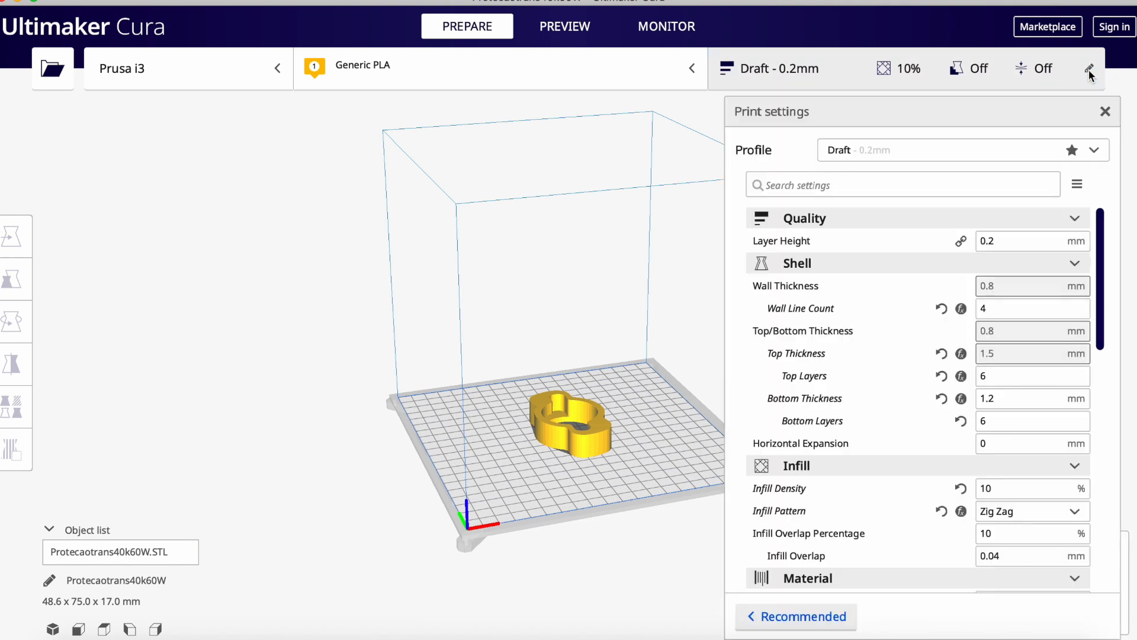
{"action": "left_click", "coordinate": [1035, 237]}
{"action": "key", "text": "BackSpace"}
{"action": "type", "text": "3"}
{"action": "left_click", "coordinate": [1105, 112]}
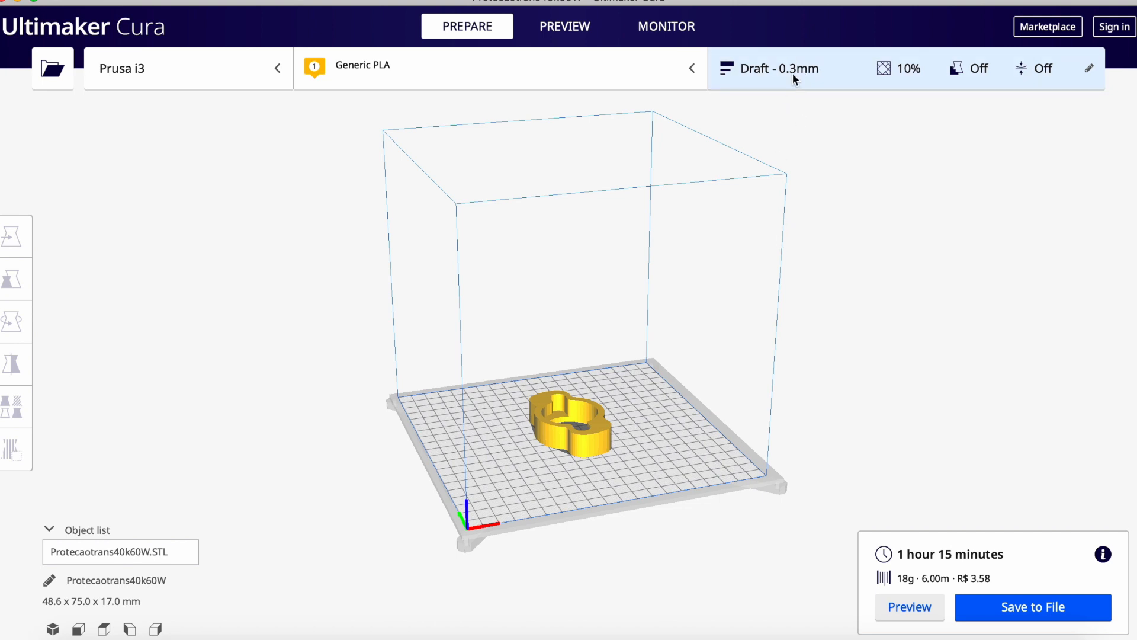
Restore the layer height to 0.2 mm in the print settings
{"action": "left_click", "coordinate": [1095, 69]}
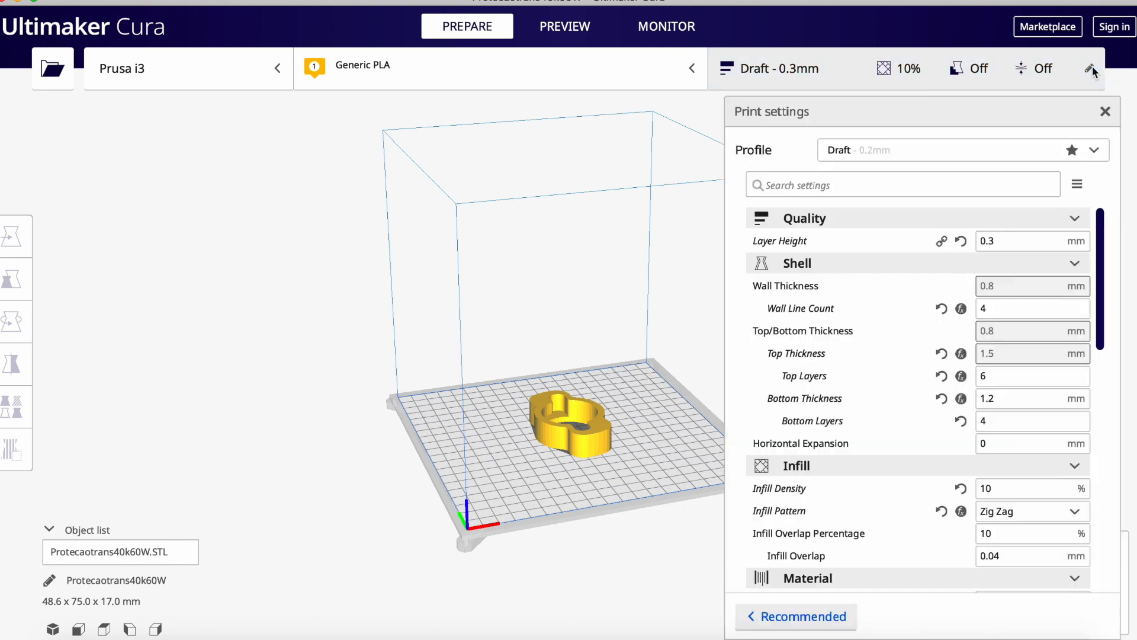
{"action": "left_click", "coordinate": [1027, 239]}
{"action": "key", "text": "BackSpace"}
{"action": "type", "text": "2"}
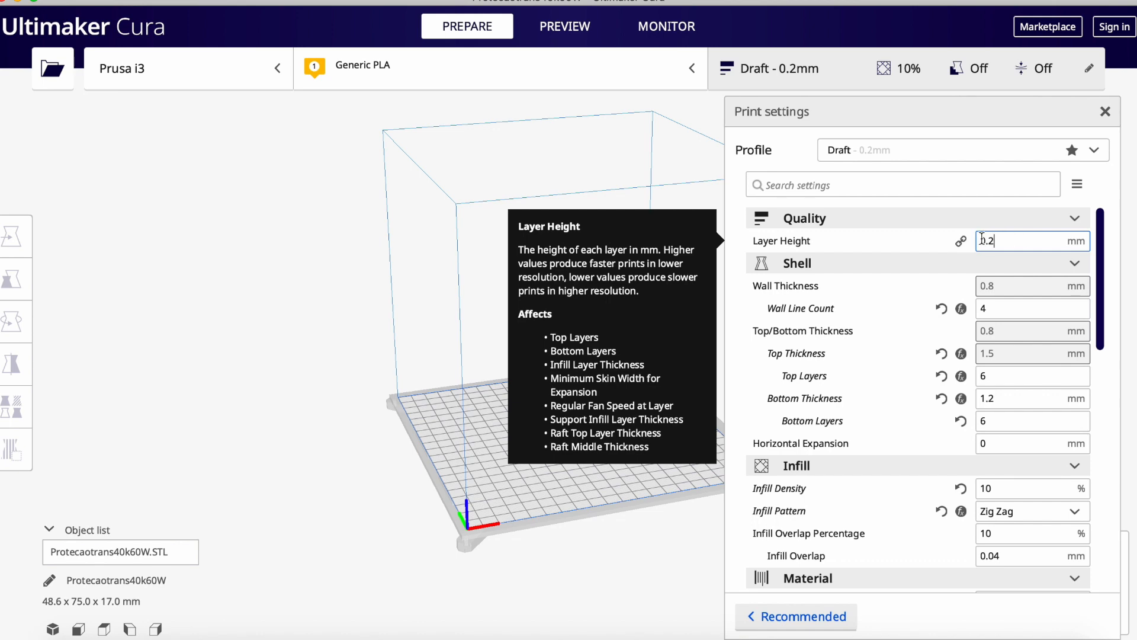
Show the sliced layer preview of the model and lower the displayed layers to layer 15
{"action": "scroll", "coordinate": [546, 448], "scroll_direction": "up", "scroll_amount": 10}
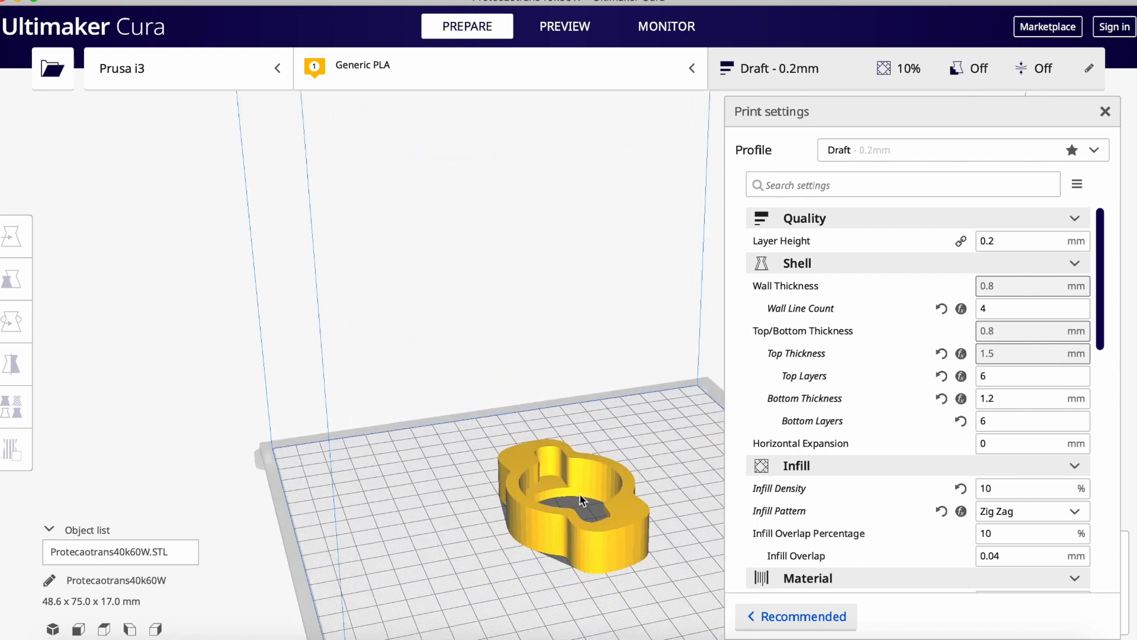
{"action": "right_click_drag", "start_coordinate": [545, 509], "coordinate": [557, 446]}
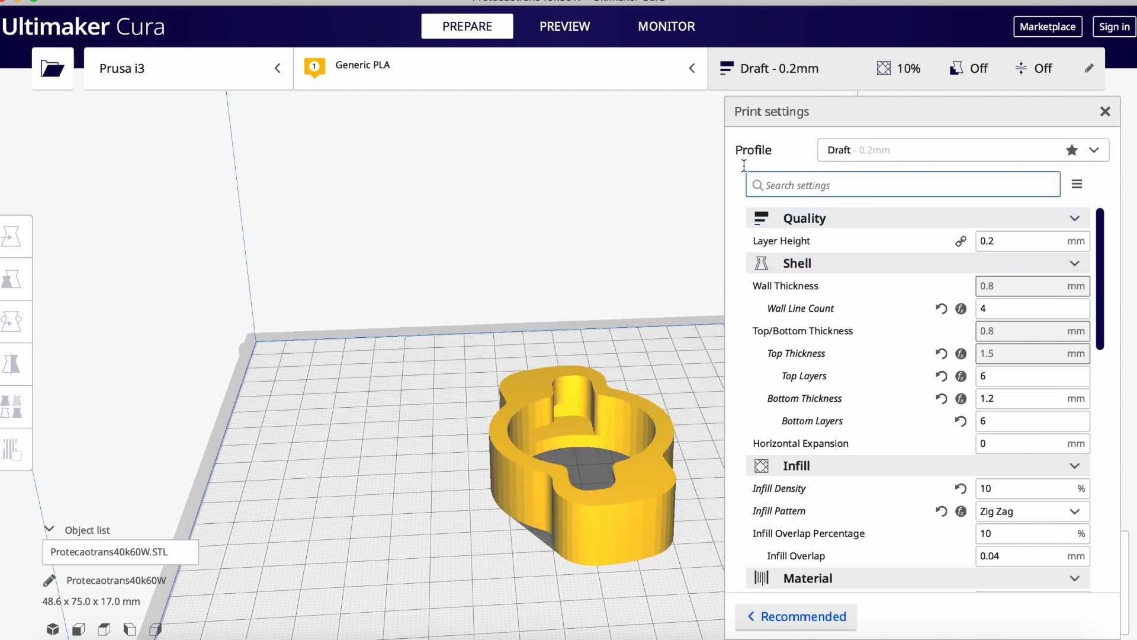
{"action": "mouse_move", "coordinate": [783, 316]}
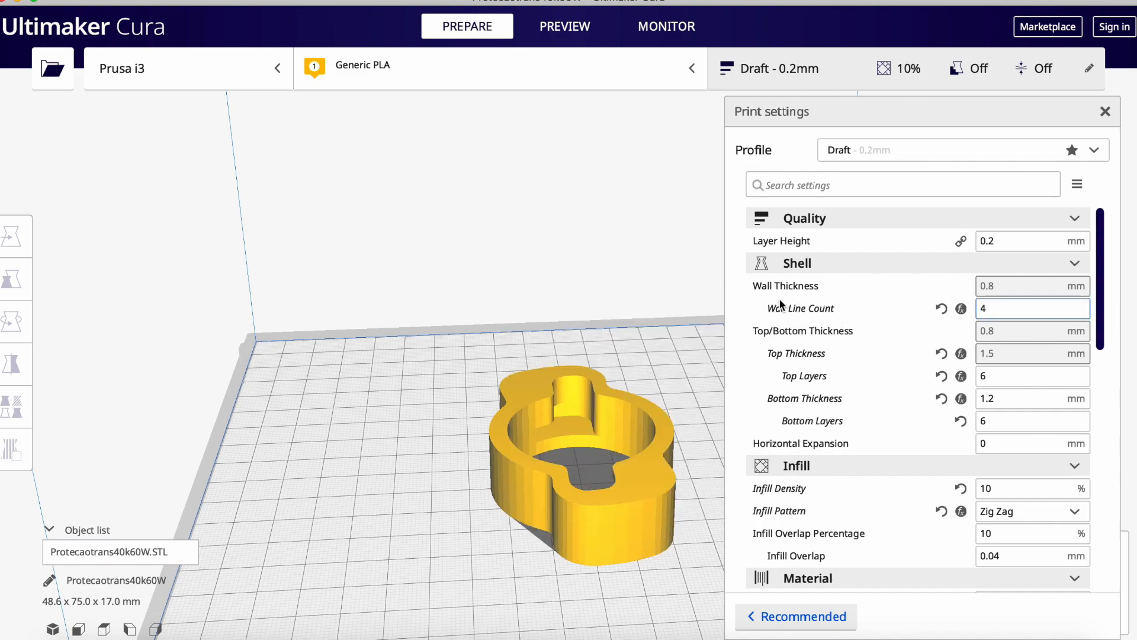
{"action": "left_click", "coordinate": [590, 32]}
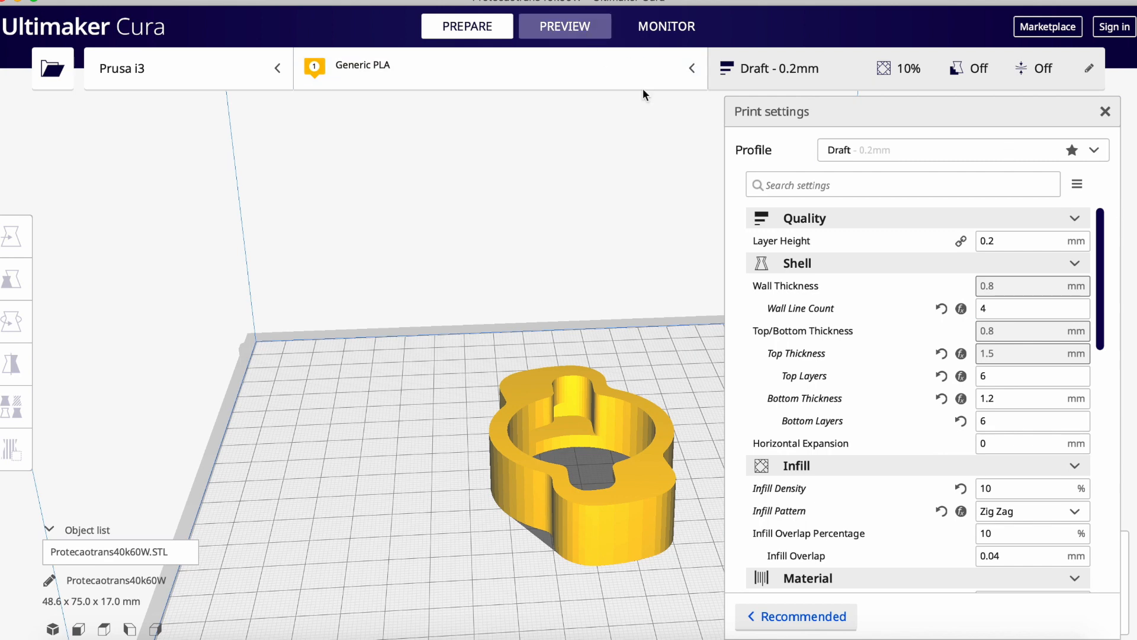
{"action": "left_click_drag", "start_coordinate": [1128, 141], "coordinate": [1119, 416]}
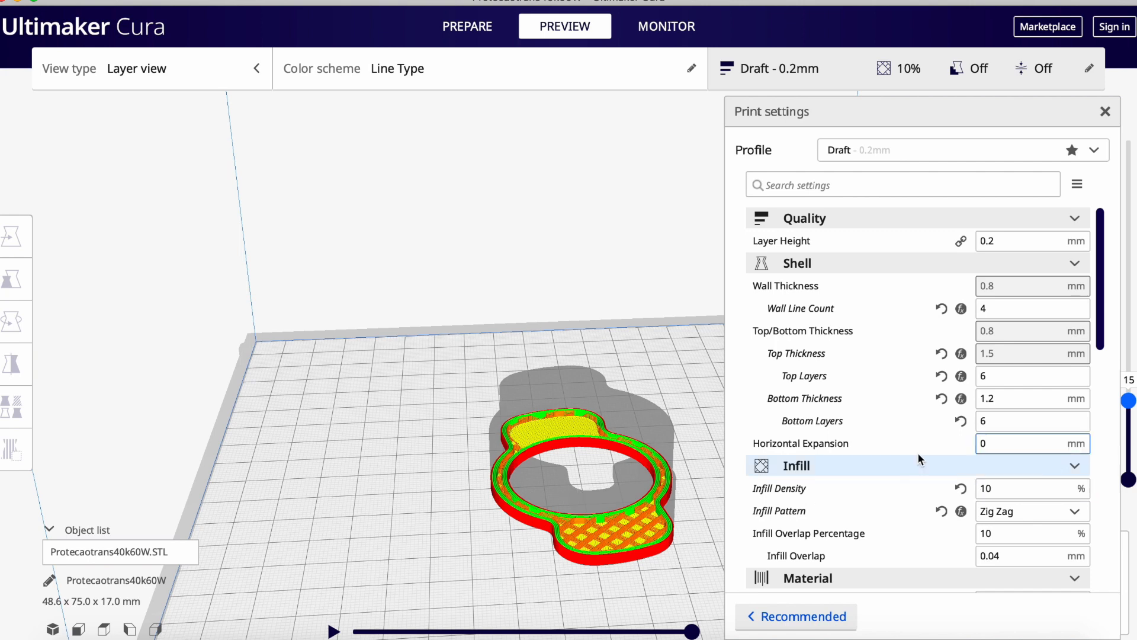
Set the wall line count to 6 to compare the walls in the layer preview
{"action": "mouse_move", "coordinate": [995, 310]}
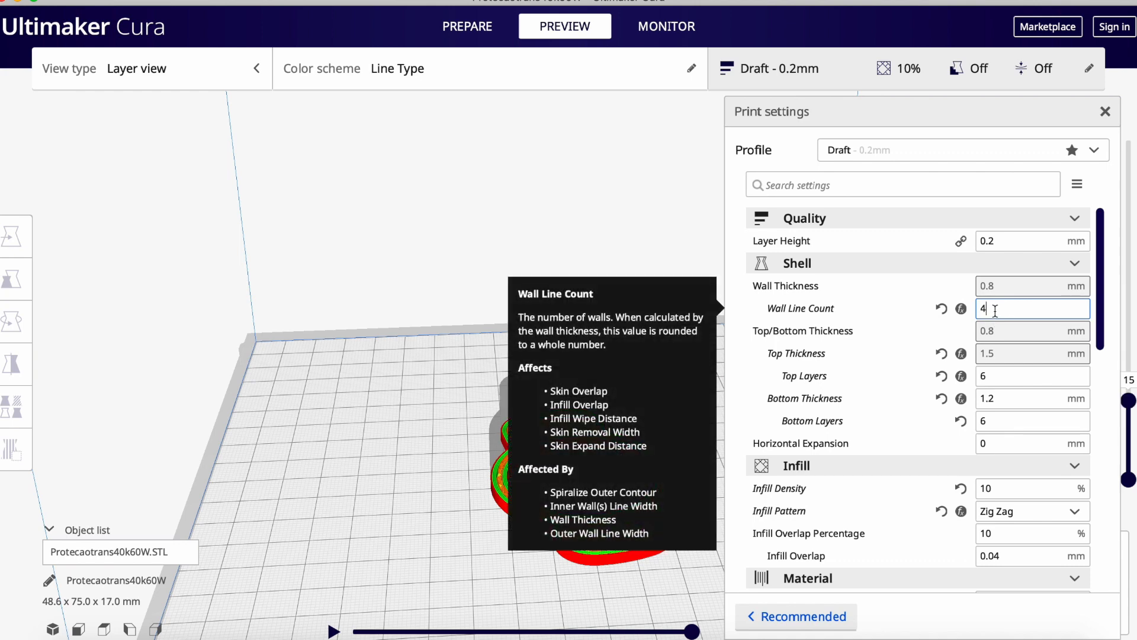
{"action": "key", "text": "BackSpace"}
{"action": "type", "text": "6"}
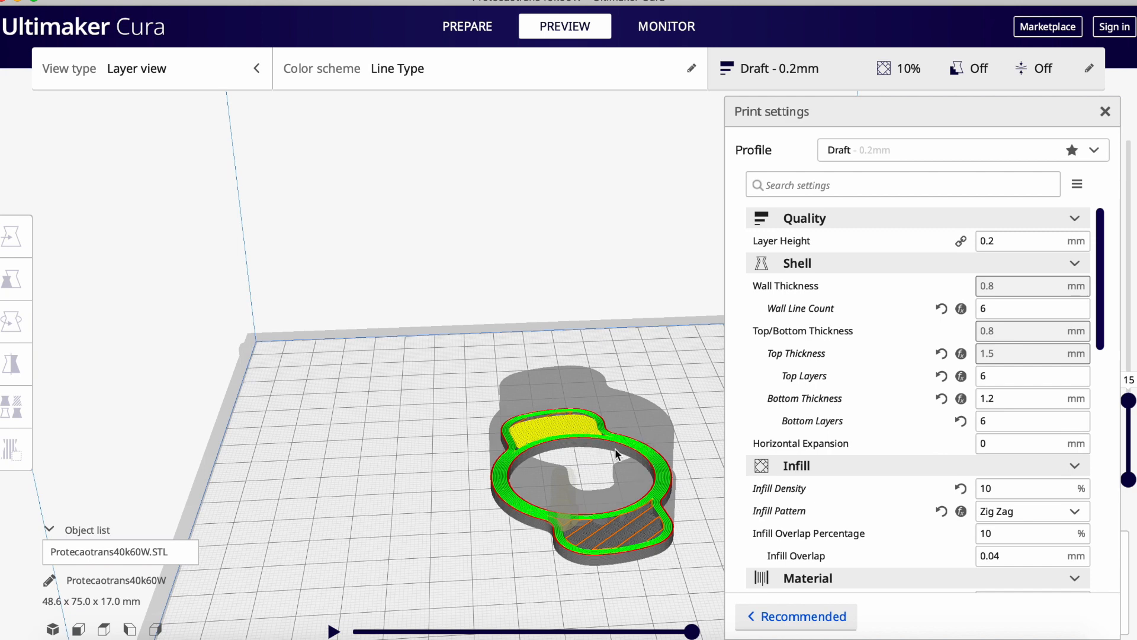
Set the wall line count back to 4
{"action": "left_click_drag", "start_coordinate": [1008, 309], "coordinate": [939, 303]}
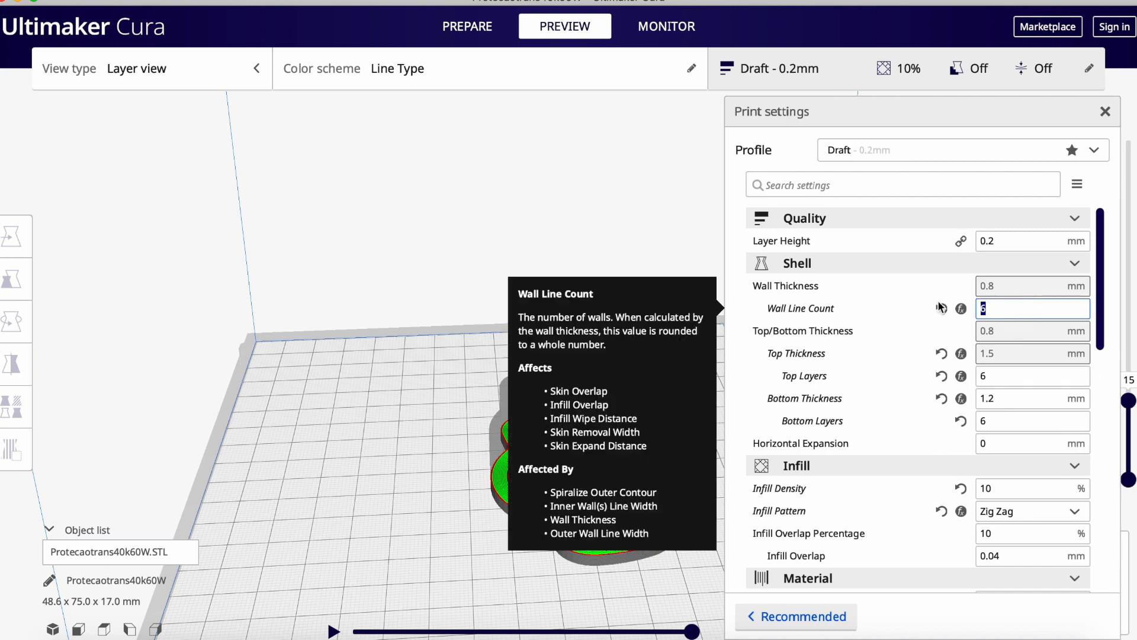
{"action": "type", "text": "4"}
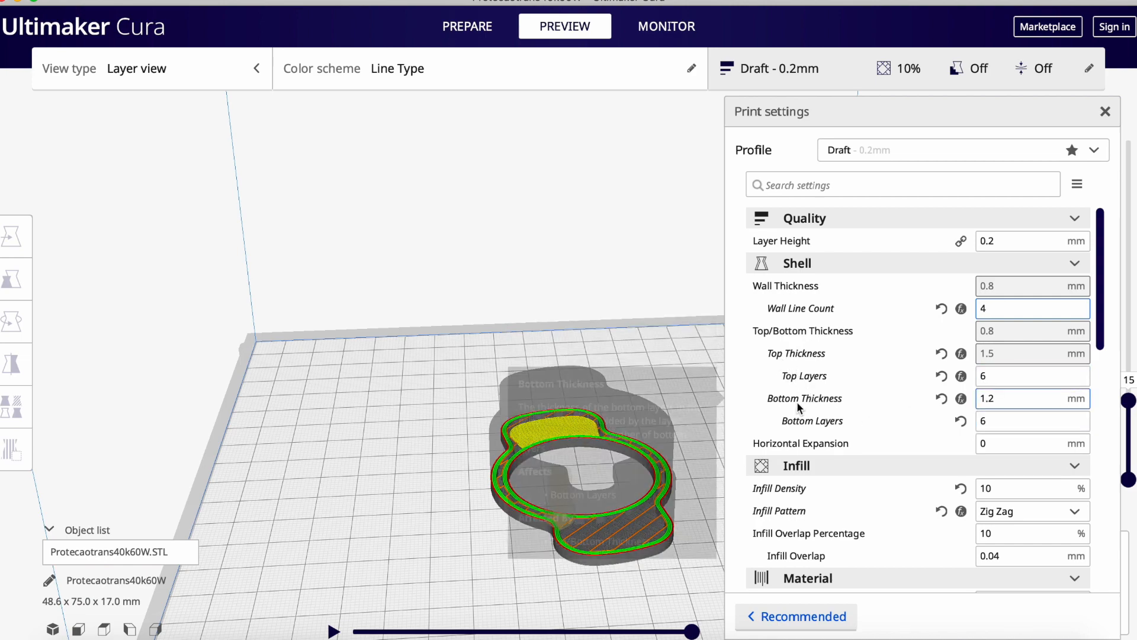
{"action": "mouse_move", "coordinate": [804, 379]}
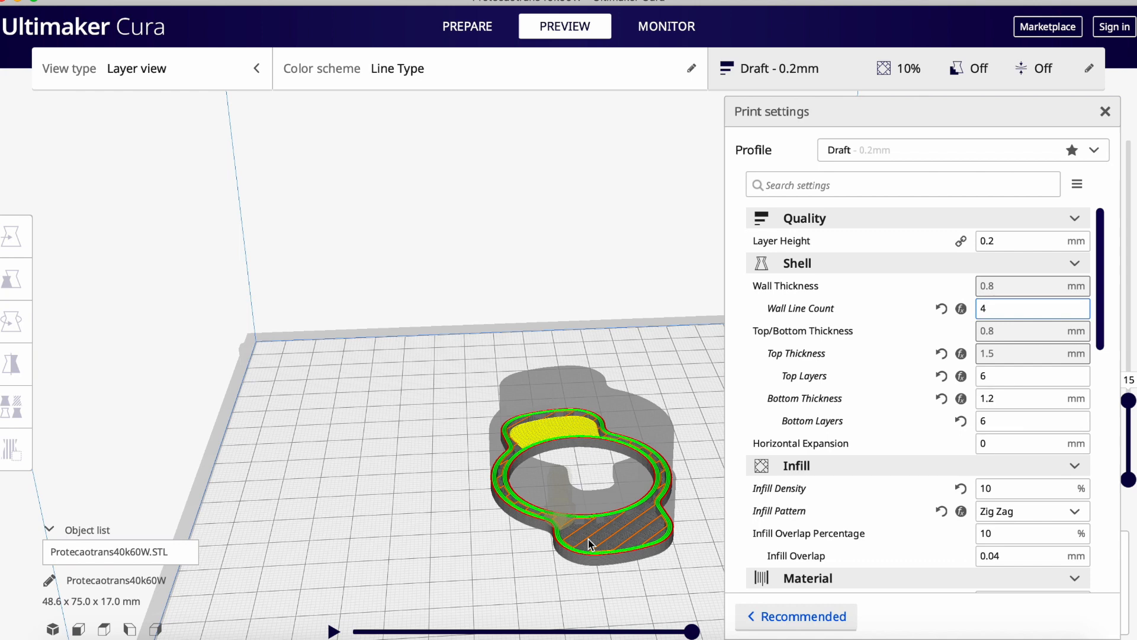
Set the bottom layers to 3 and lower the layer preview to layer 5
{"action": "mouse_move", "coordinate": [1001, 423]}
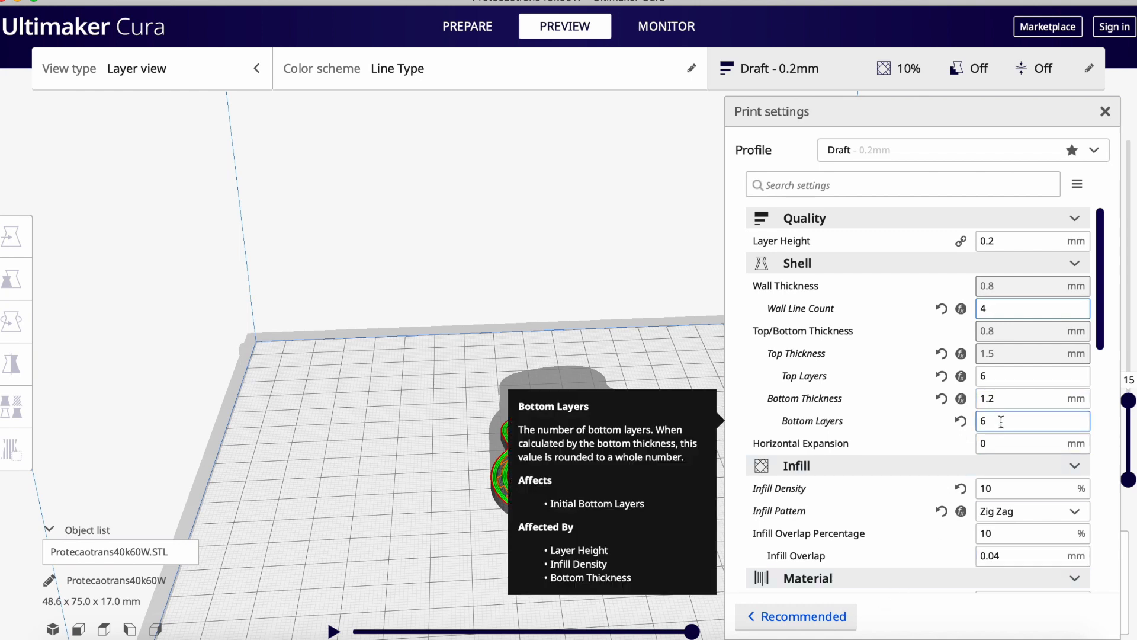
{"action": "double_click", "coordinate": [1000, 422]}
{"action": "type", "text": "3"}
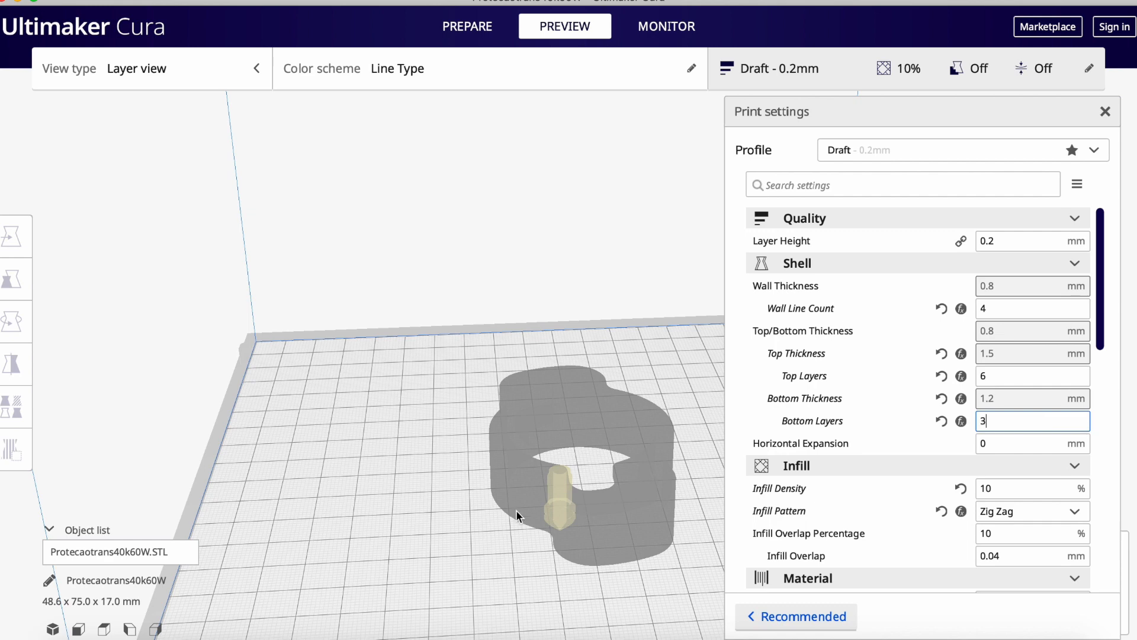
{"action": "left_click", "coordinate": [1132, 410]}
{"action": "mouse_move", "coordinate": [1132, 413]}
{"action": "left_mouse_down"}
{"action": "mouse_move", "coordinate": [1131, 466]}
{"action": "mouse_move", "coordinate": [1129, 441]}
{"action": "left_mouse_up"}
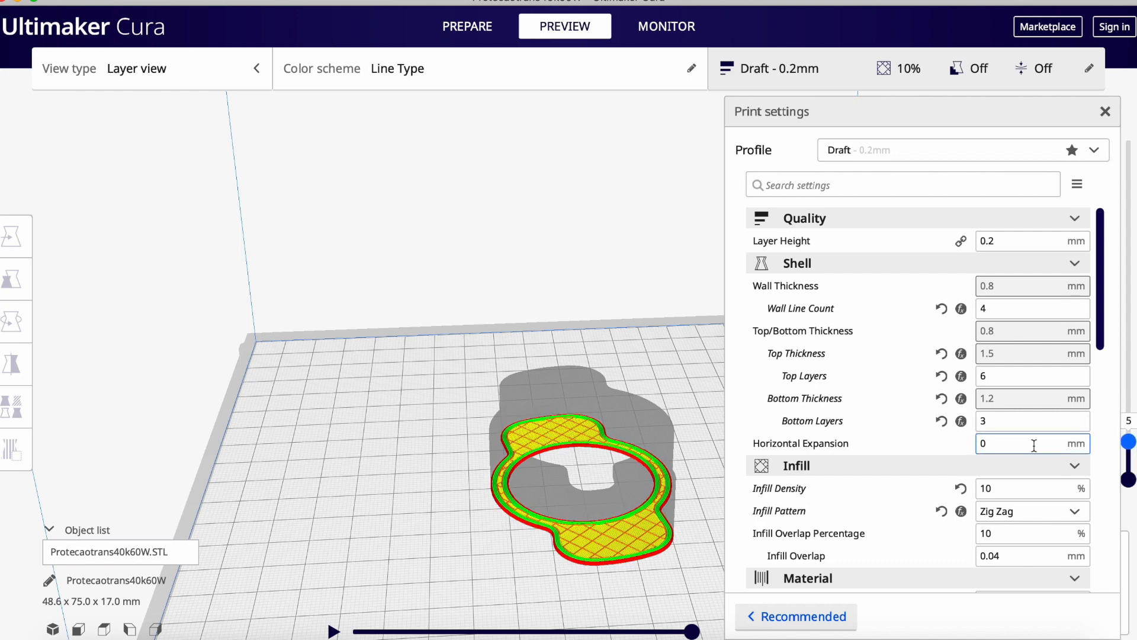
Reset the bottom layers to their default value and raise the layer preview to layer 9
{"action": "mouse_move", "coordinate": [1017, 427]}
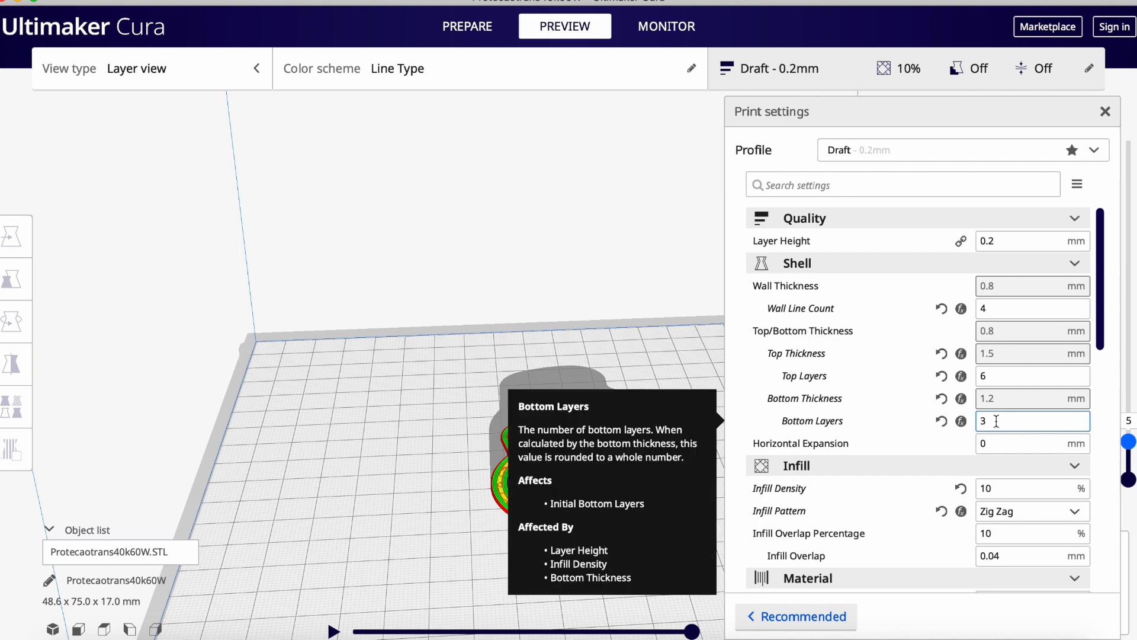
{"action": "left_click", "coordinate": [960, 419]}
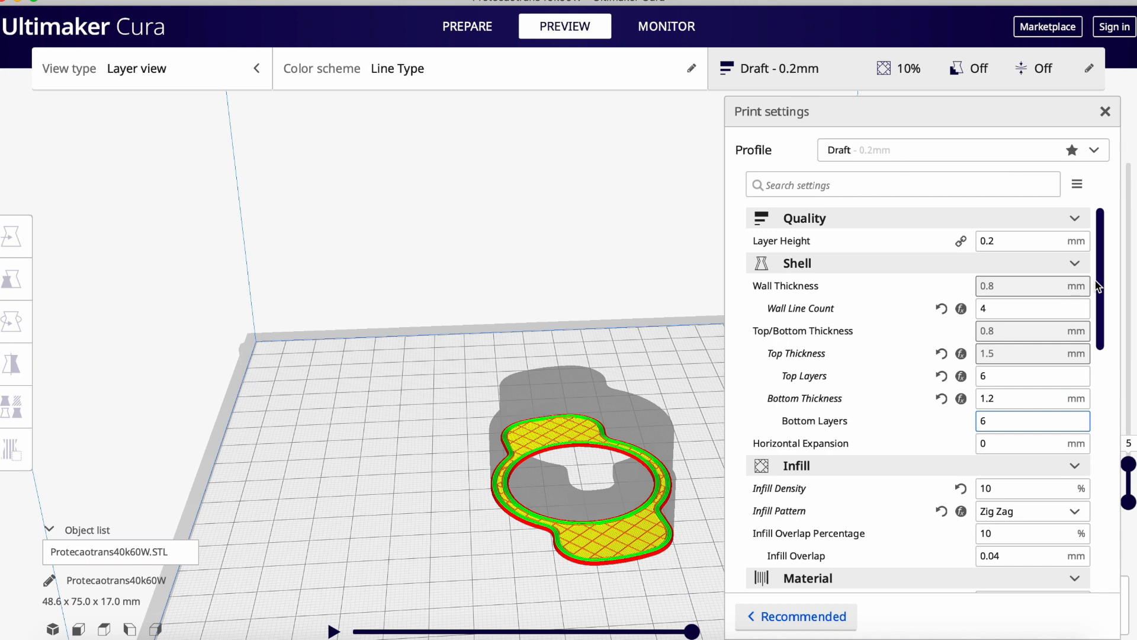
{"action": "scroll", "coordinate": [1097, 290], "scroll_direction": "down", "scroll_amount": 2}
{"action": "scroll", "coordinate": [1097, 290], "scroll_direction": "down", "scroll_amount": 5}
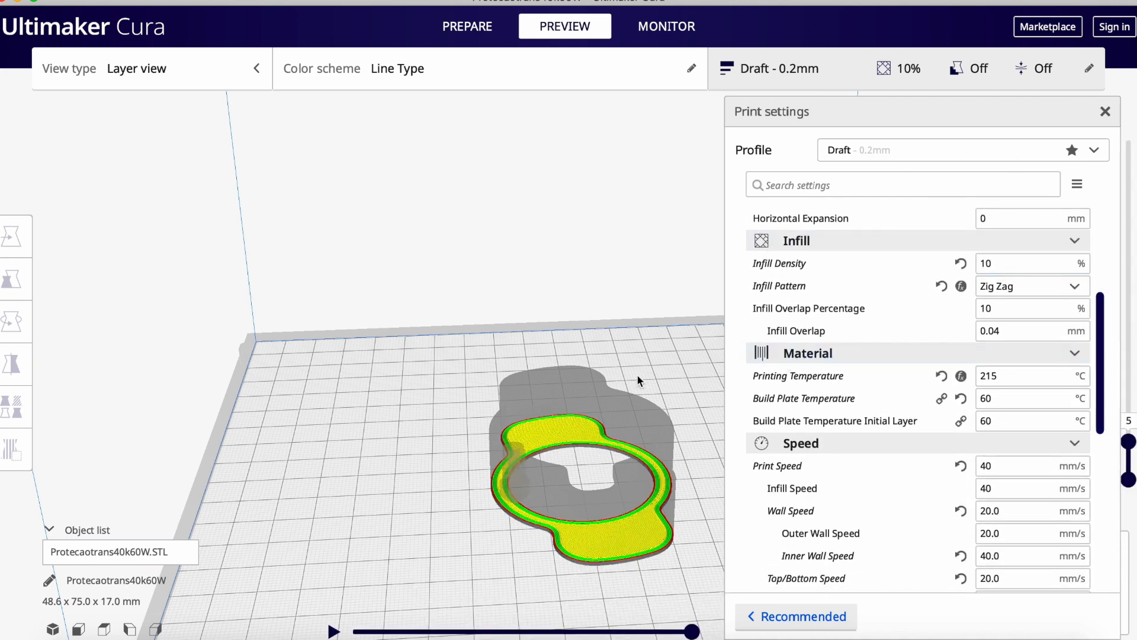
{"action": "left_click_drag", "start_coordinate": [1128, 442], "coordinate": [1133, 422]}
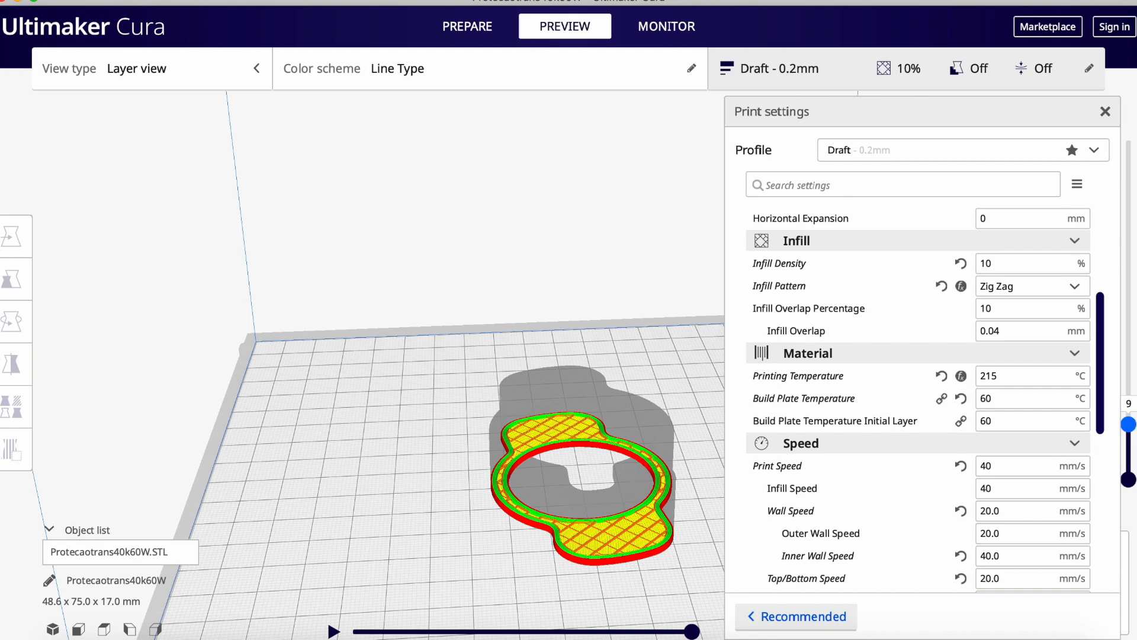
Set the infill overlap percentage to 80% and close the print settings to check the slicing result
{"action": "left_click_drag", "start_coordinate": [1023, 308], "coordinate": [946, 293]}
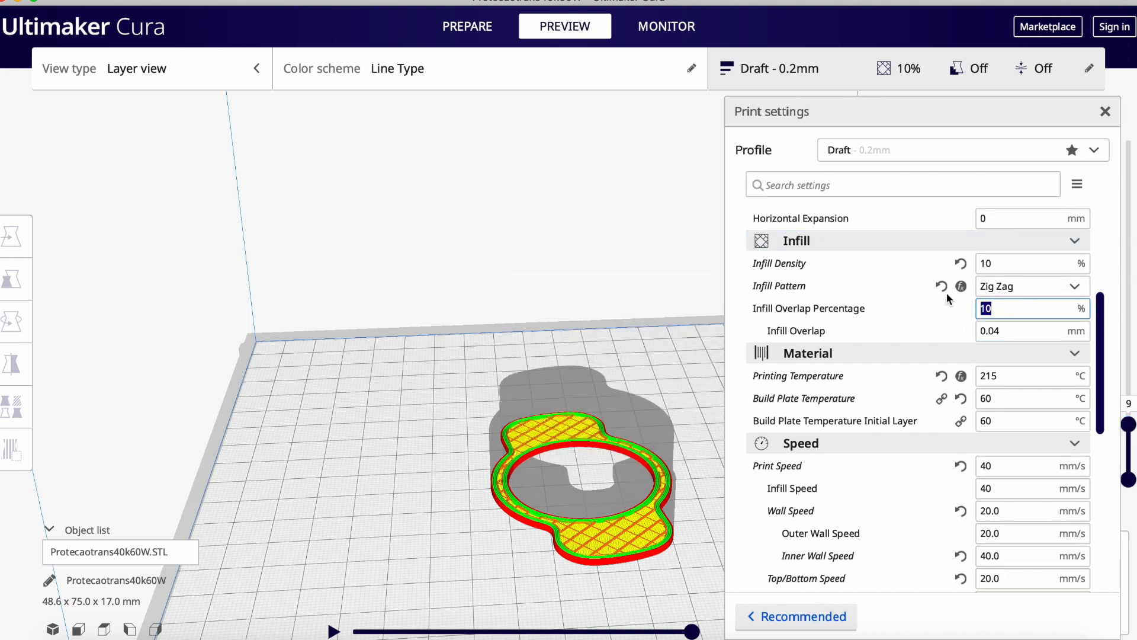
{"action": "type", "text": "80"}
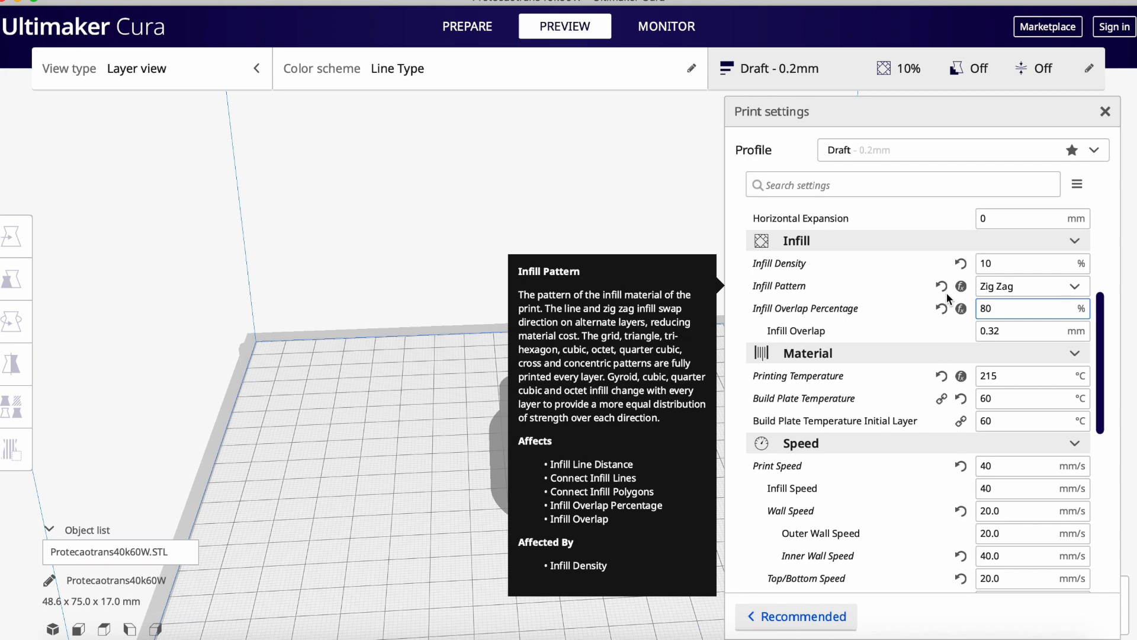
{"action": "left_click", "coordinate": [374, 229]}
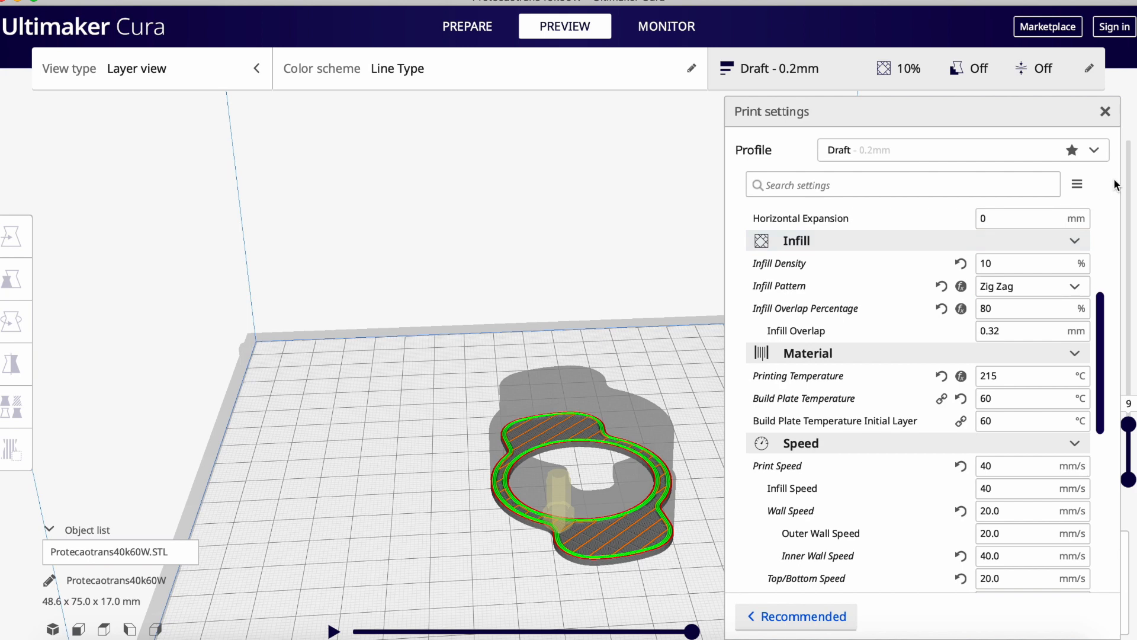
{"action": "left_click", "coordinate": [1105, 112]}
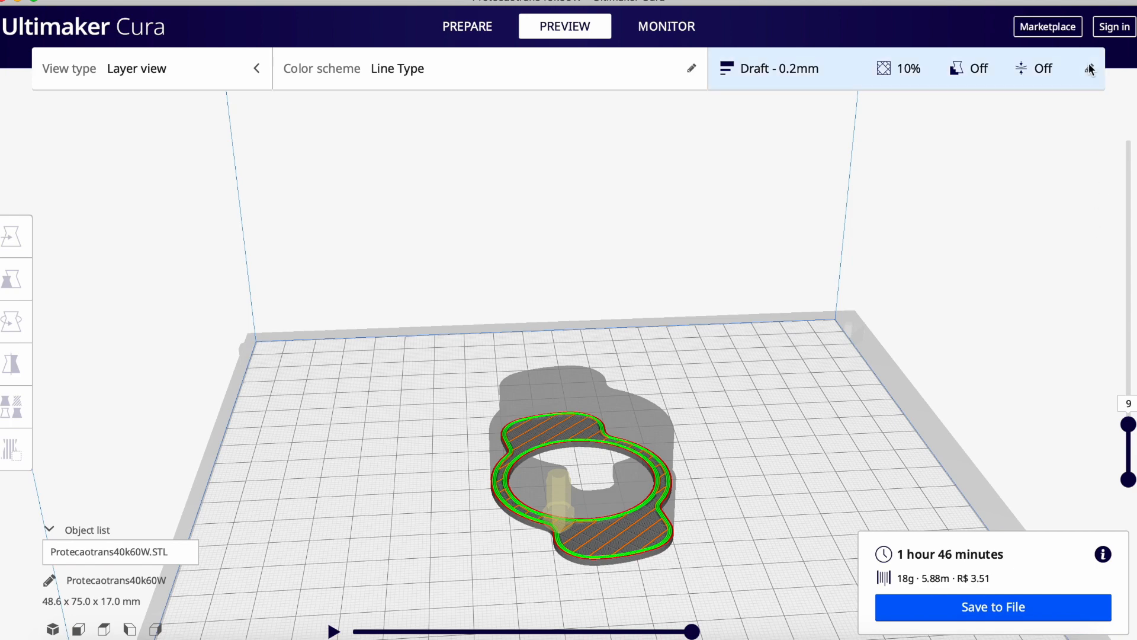
Reopen the print settings and set the infill overlap percentage back to 10%
{"action": "left_click", "coordinate": [1054, 68]}
{"action": "left_click", "coordinate": [1012, 311]}
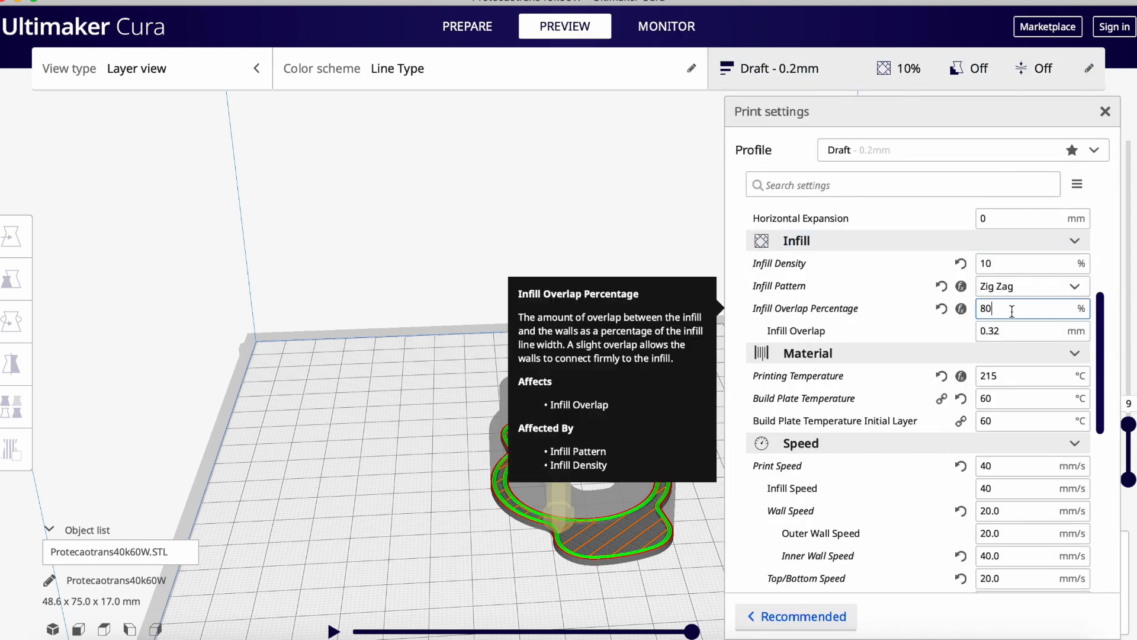
{"action": "left_click_drag", "start_coordinate": [1012, 310], "coordinate": [965, 307]}
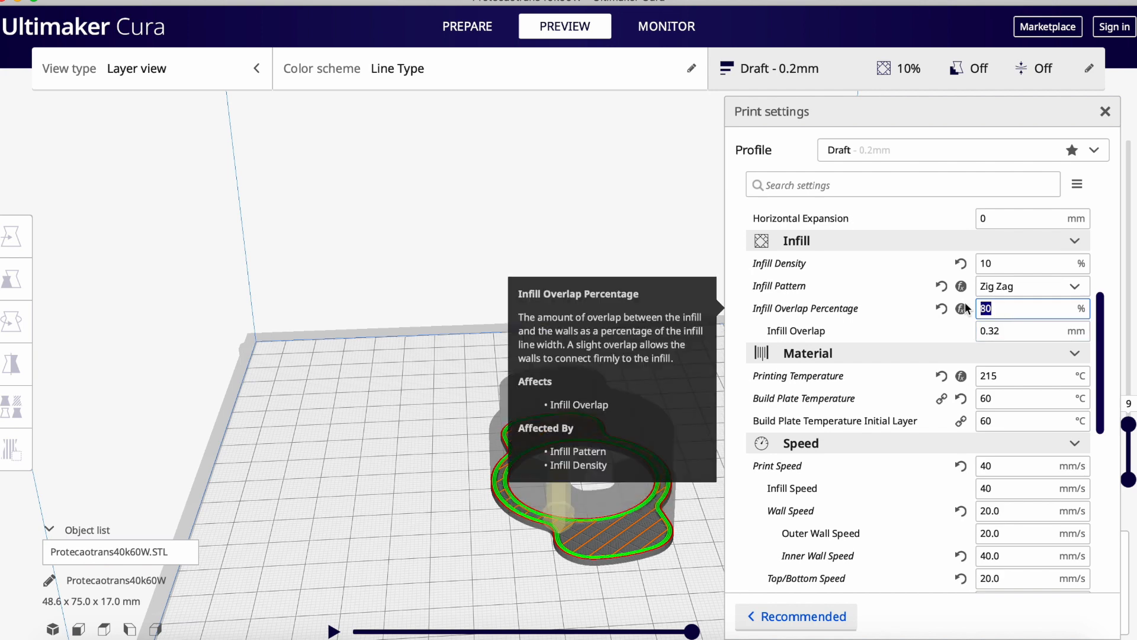
{"action": "type", "text": "10"}
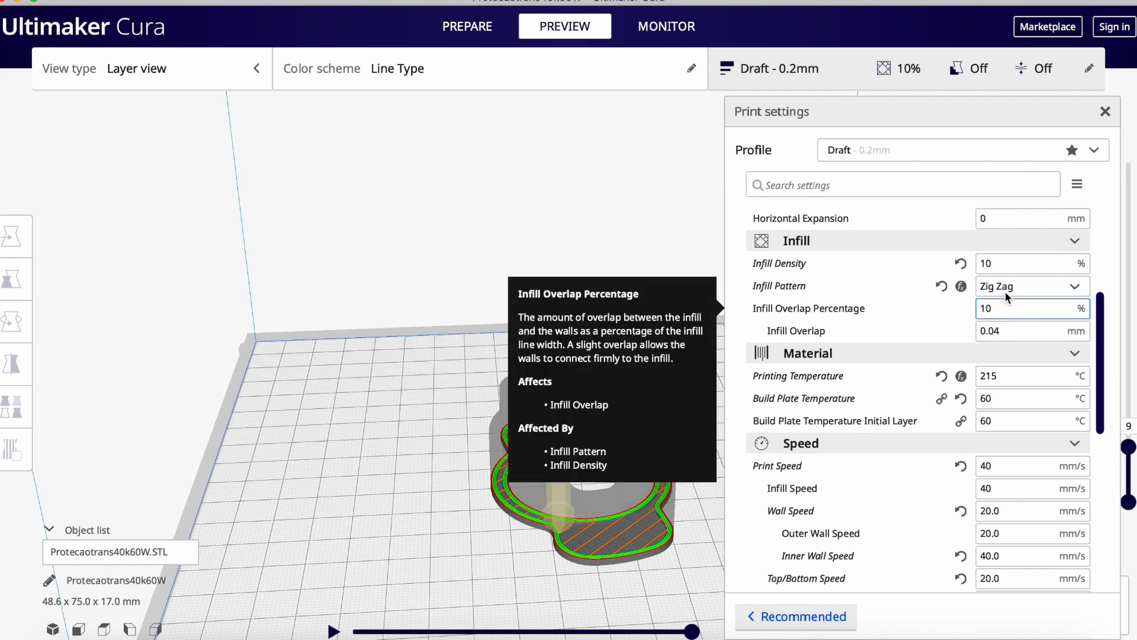
Set the infill density to 80% and close the print settings to check the estimated print time
{"action": "double_click", "coordinate": [1005, 263]}
{"action": "type", "text": "80"}
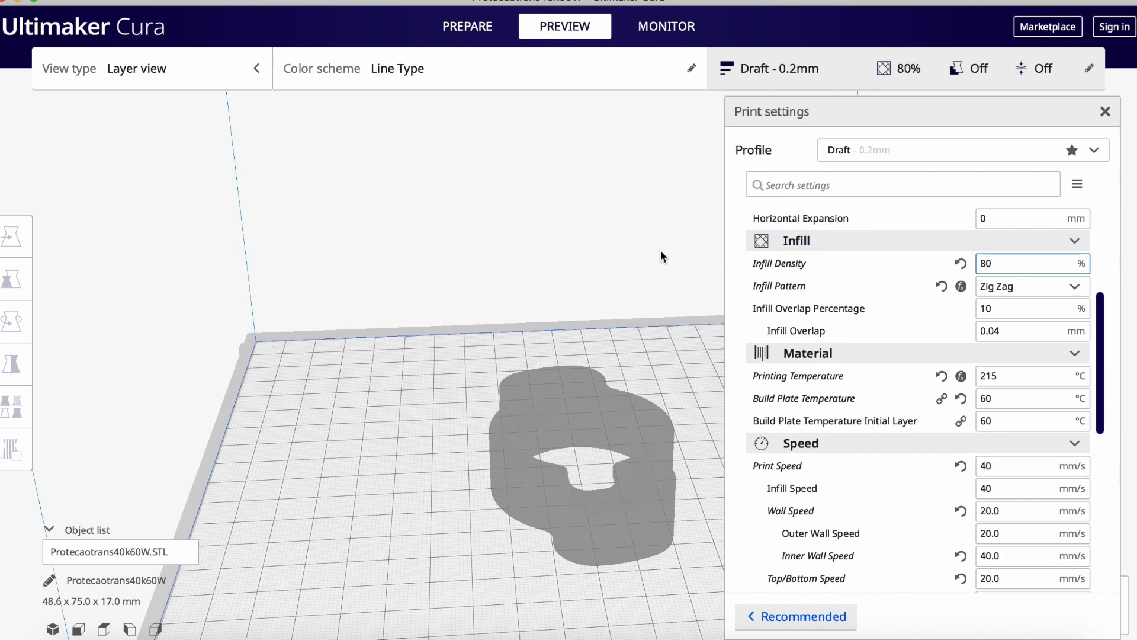
{"action": "left_click", "coordinate": [1105, 111]}
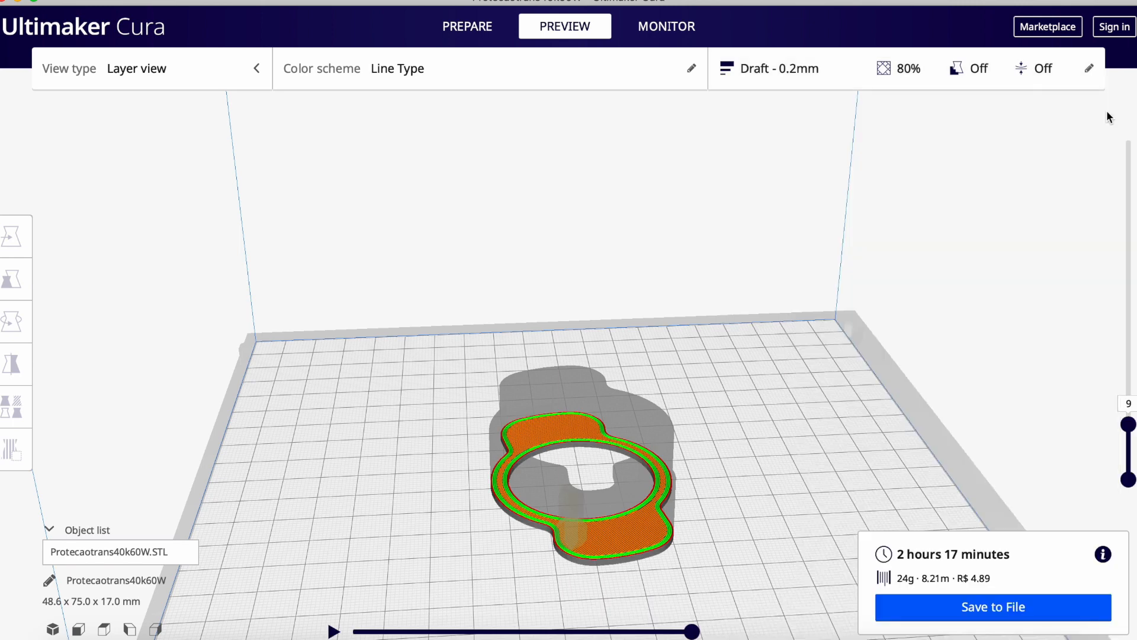
Examine the model's dense infill up close in the preview at layers 14 and 7
{"action": "mouse_move", "coordinate": [1128, 424]}
{"action": "left_mouse_down"}
{"action": "mouse_move", "coordinate": [1128, 444]}
{"action": "mouse_move", "coordinate": [1128, 408]}
{"action": "left_mouse_up"}
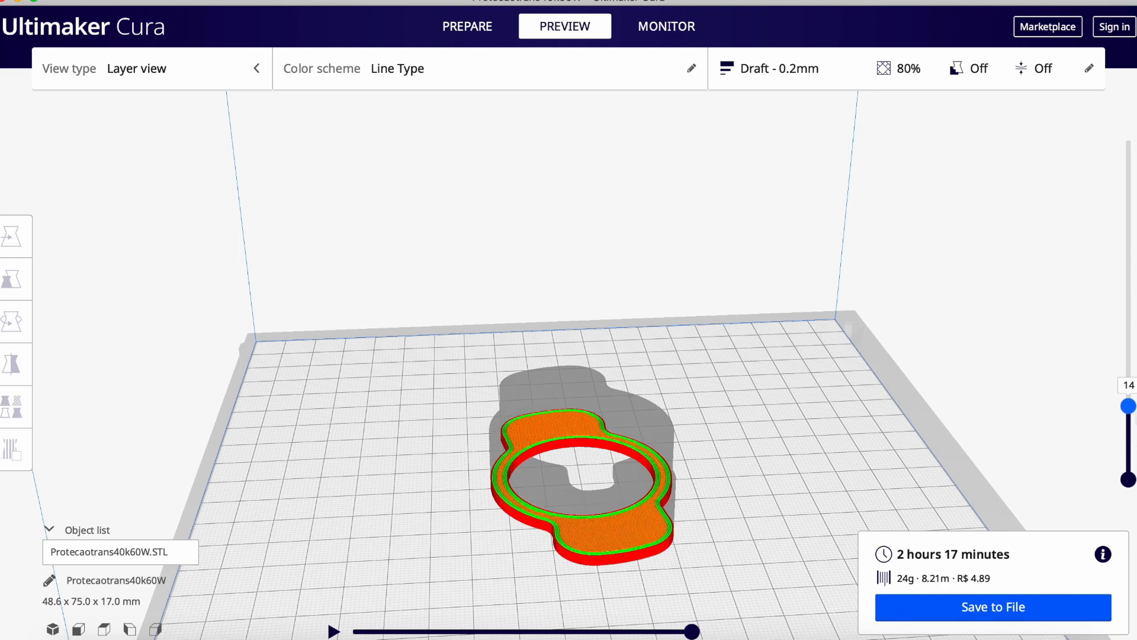
{"action": "scroll", "coordinate": [583, 545], "scroll_direction": "down", "scroll_amount": 1}
{"action": "scroll", "coordinate": [579, 539], "scroll_direction": "up", "scroll_amount": 10}
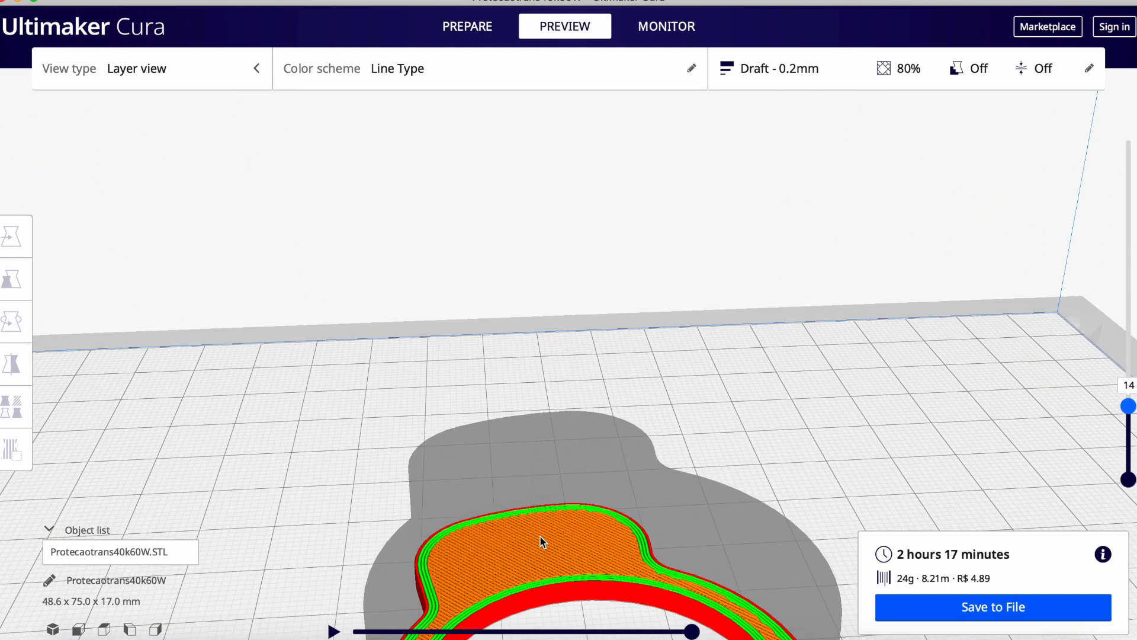
{"action": "scroll", "coordinate": [548, 616], "scroll_direction": "up", "scroll_amount": 5}
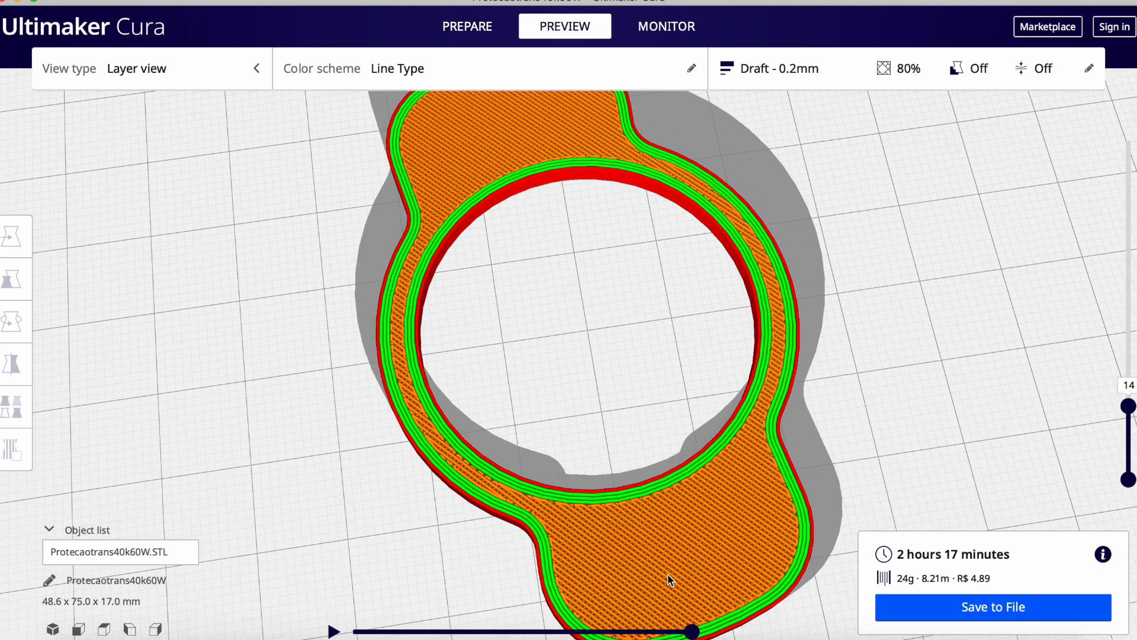
{"action": "scroll", "coordinate": [765, 545], "scroll_direction": "up", "scroll_amount": 2}
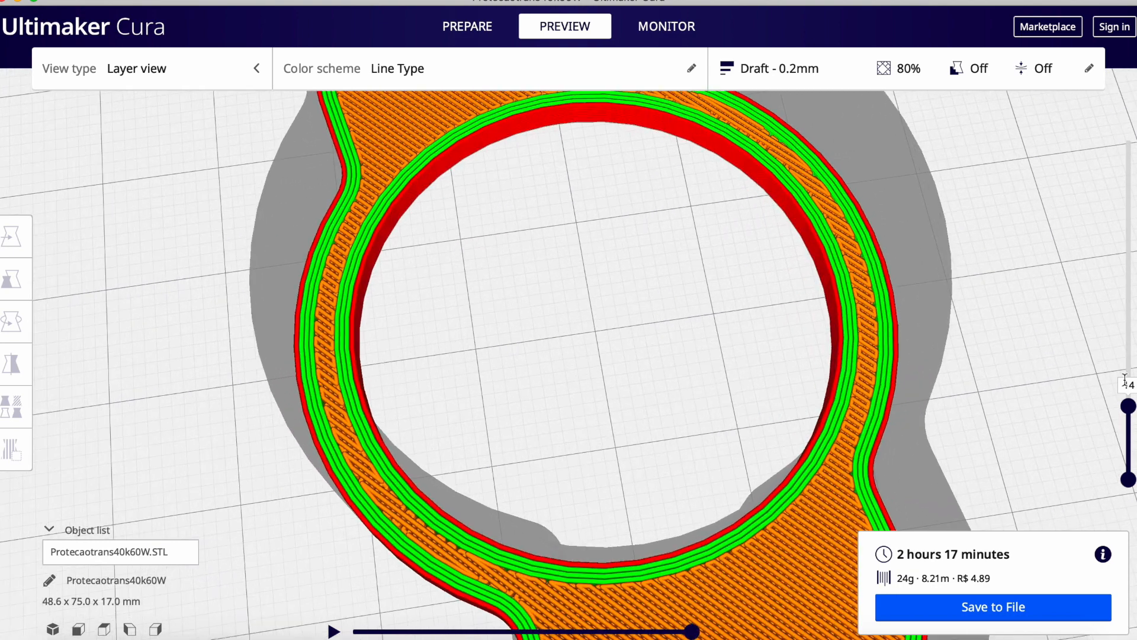
{"action": "mouse_move", "coordinate": [1130, 413]}
{"action": "left_mouse_down"}
{"action": "mouse_move", "coordinate": [1128, 375]}
{"action": "mouse_move", "coordinate": [1128, 455]}
{"action": "mouse_move", "coordinate": [1128, 433]}
{"action": "left_mouse_up"}
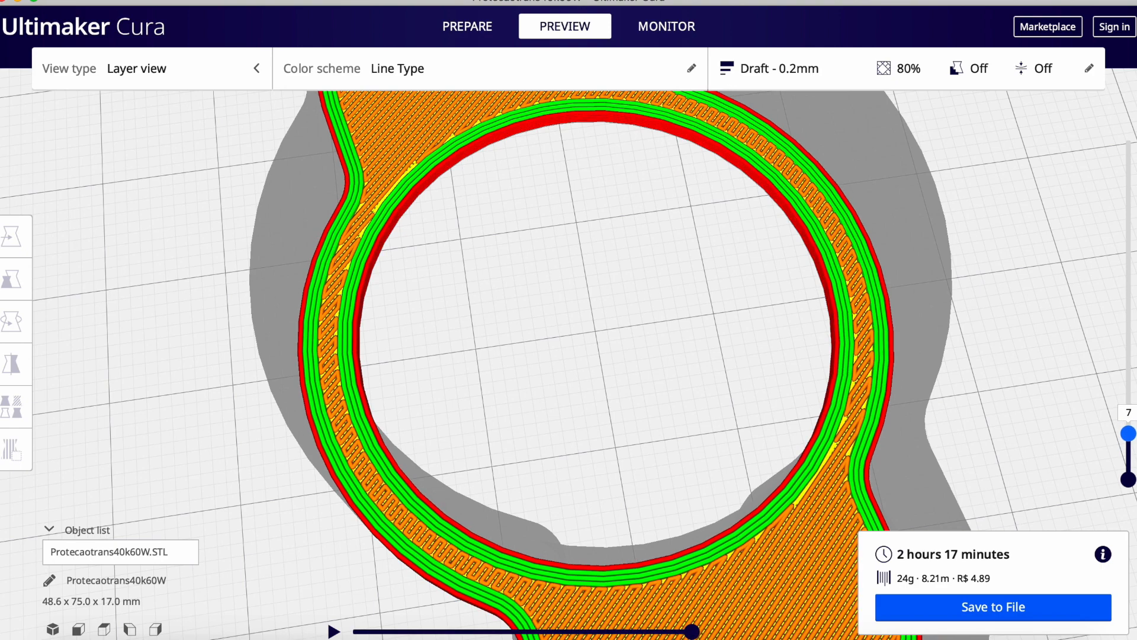
Reopen the print settings and set the infill density to 40%
{"action": "left_click", "coordinate": [1089, 68]}
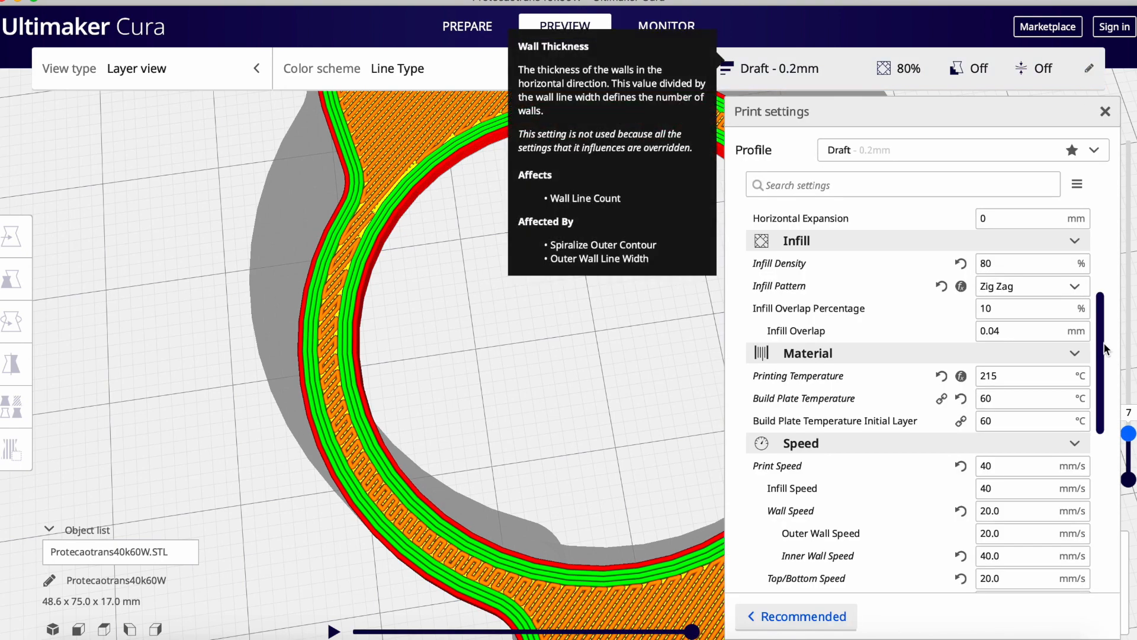
{"action": "double_click", "coordinate": [1016, 263]}
{"action": "type", "text": "40"}
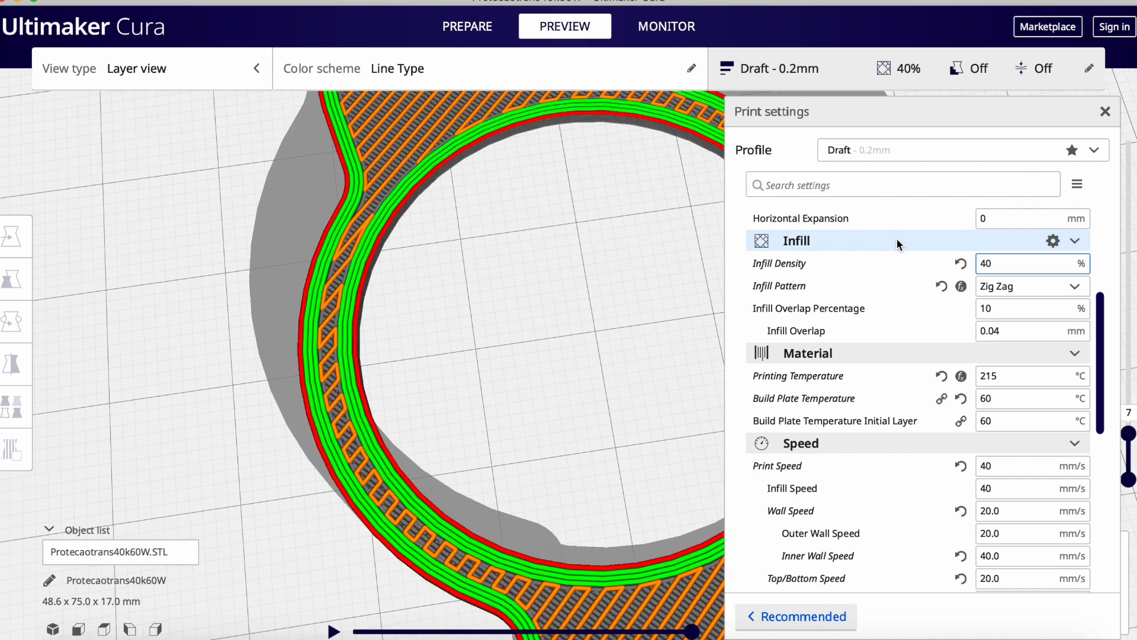
Set the infill density back to 10%
{"action": "key", "text": "BackSpace"}
{"action": "key", "text": "BackSpace"}
{"action": "type", "text": "10"}
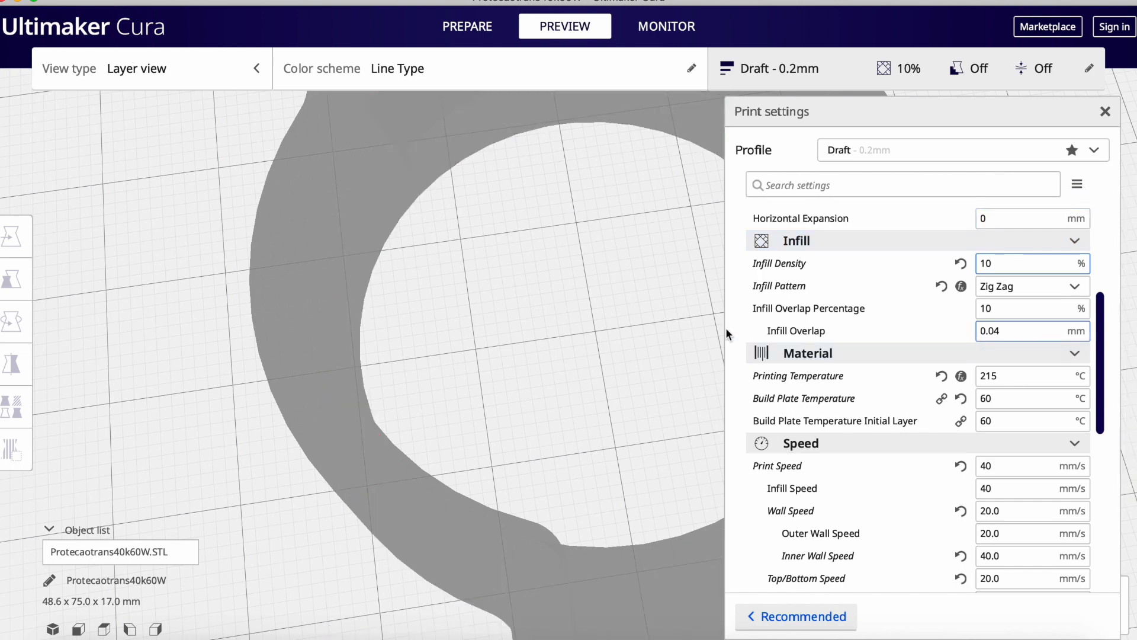
{"action": "scroll", "coordinate": [652, 352], "scroll_direction": "down", "scroll_amount": 8}
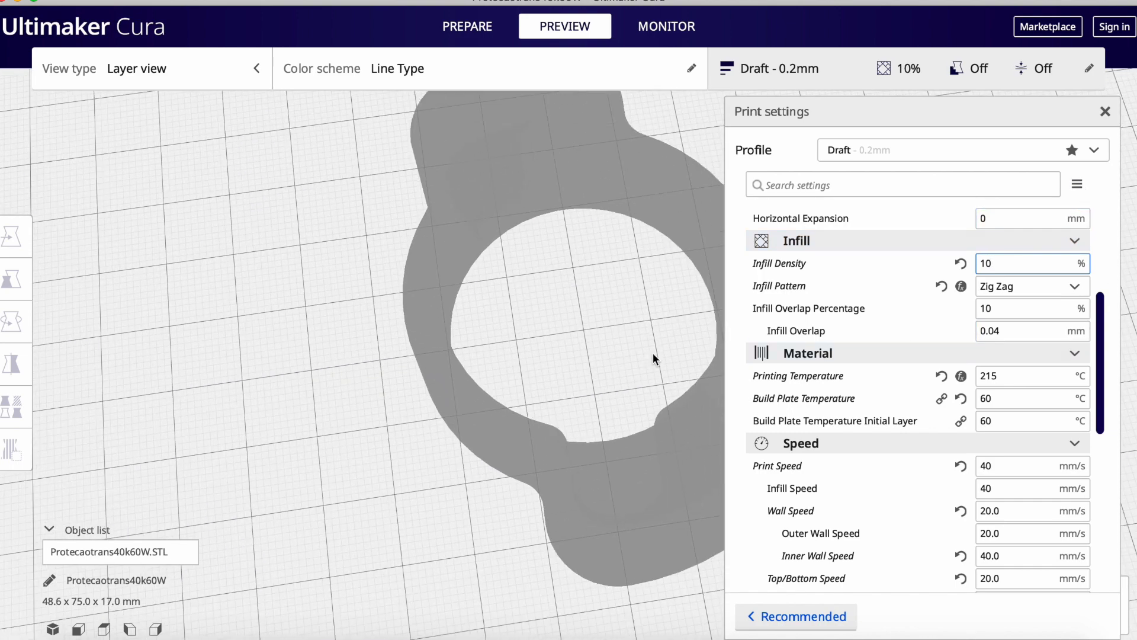
Try the Grid and Tri-Hexagon infill patterns on the model in the layer 7 preview
{"action": "scroll", "coordinate": [642, 357], "scroll_direction": "up", "scroll_amount": 5}
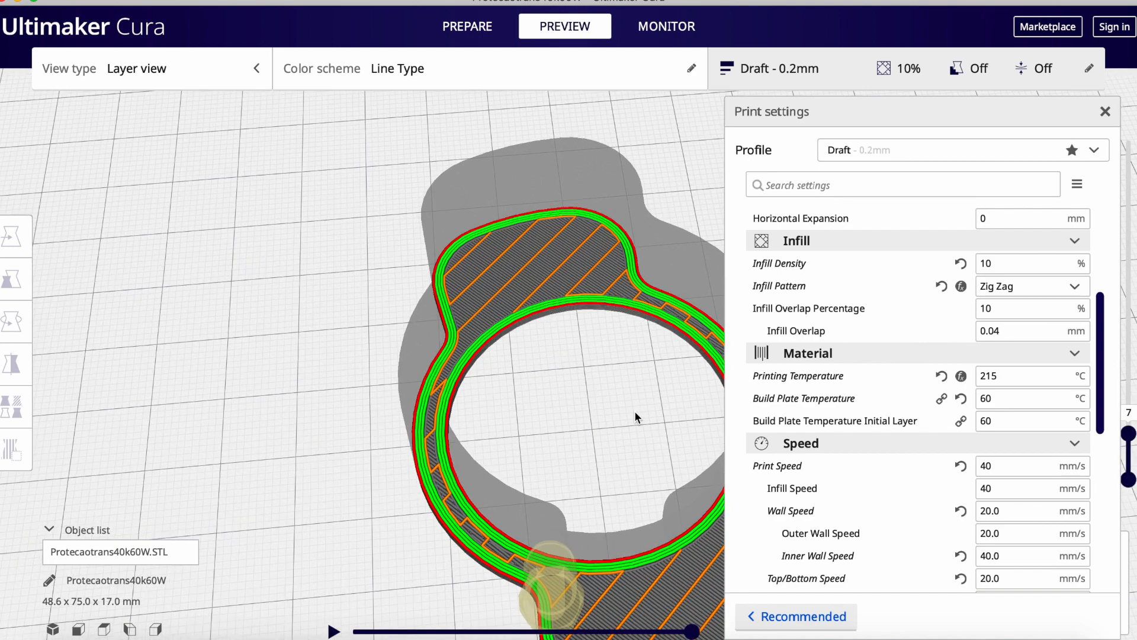
{"action": "scroll", "coordinate": [634, 414], "scroll_direction": "down", "scroll_amount": 3}
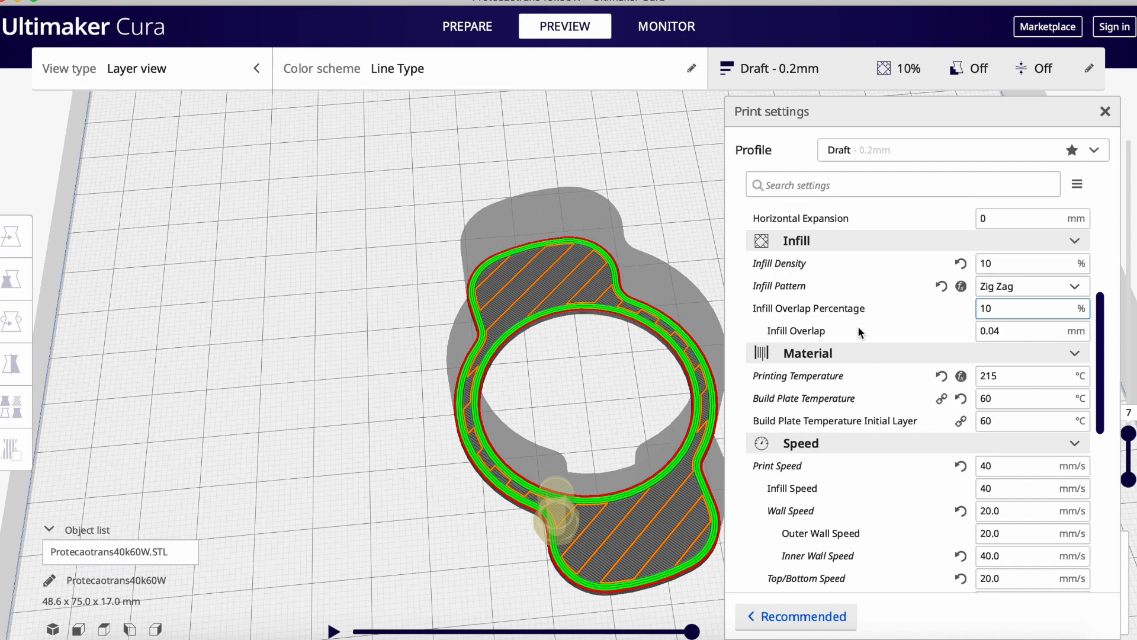
{"action": "mouse_move", "coordinate": [1005, 265]}
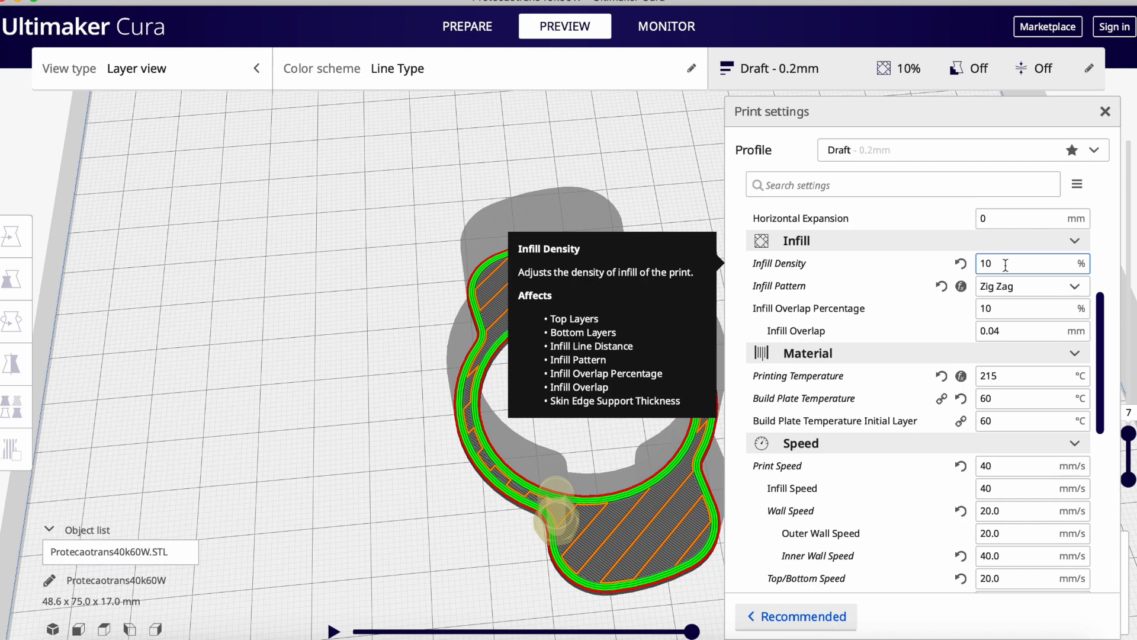
{"action": "left_click", "coordinate": [1026, 286]}
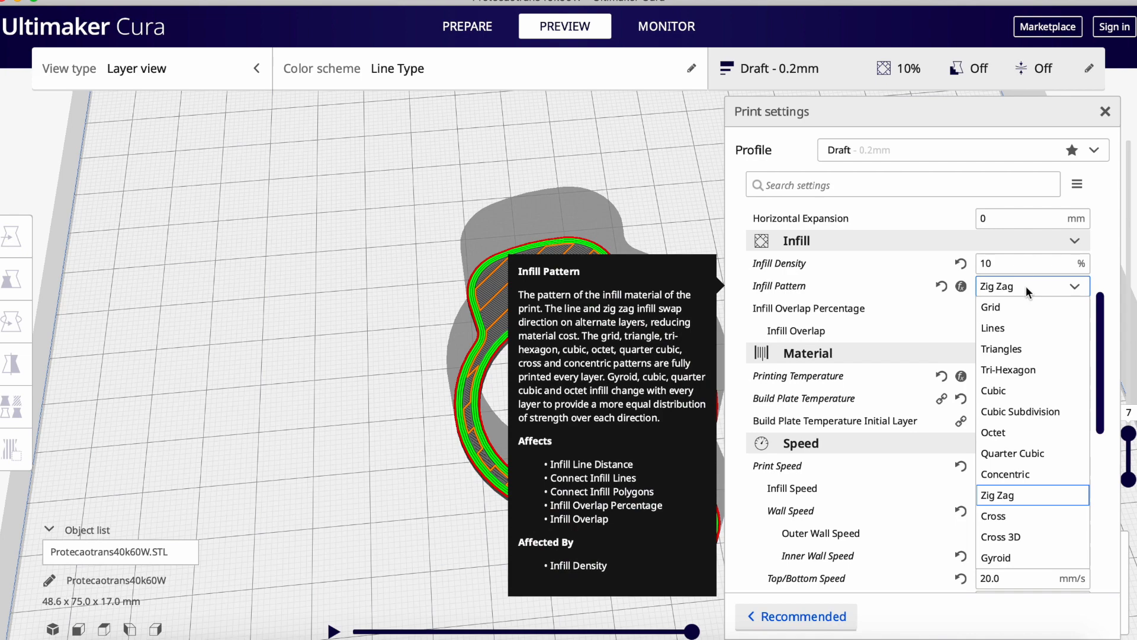
{"action": "left_click", "coordinate": [1023, 304]}
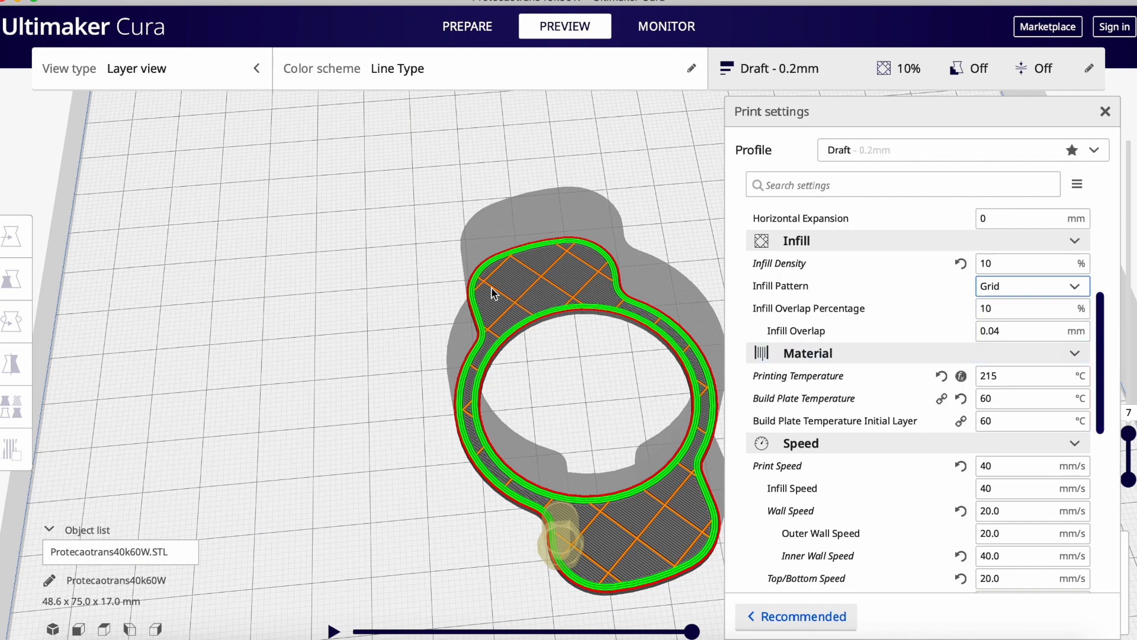
{"action": "left_click", "coordinate": [1019, 290]}
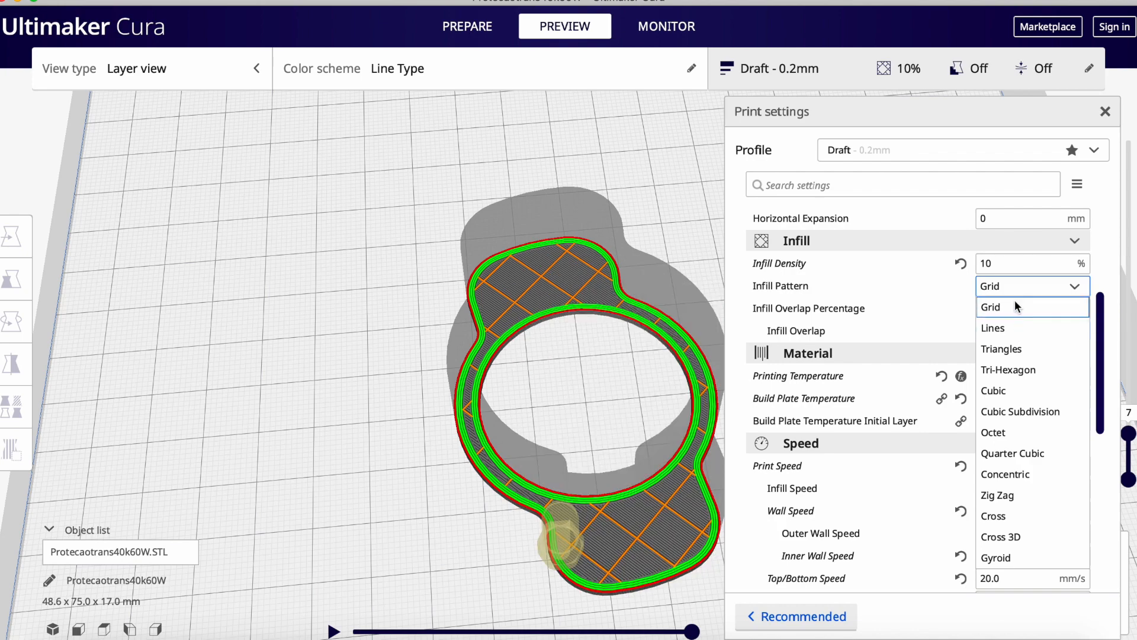
{"action": "left_click", "coordinate": [1012, 368]}
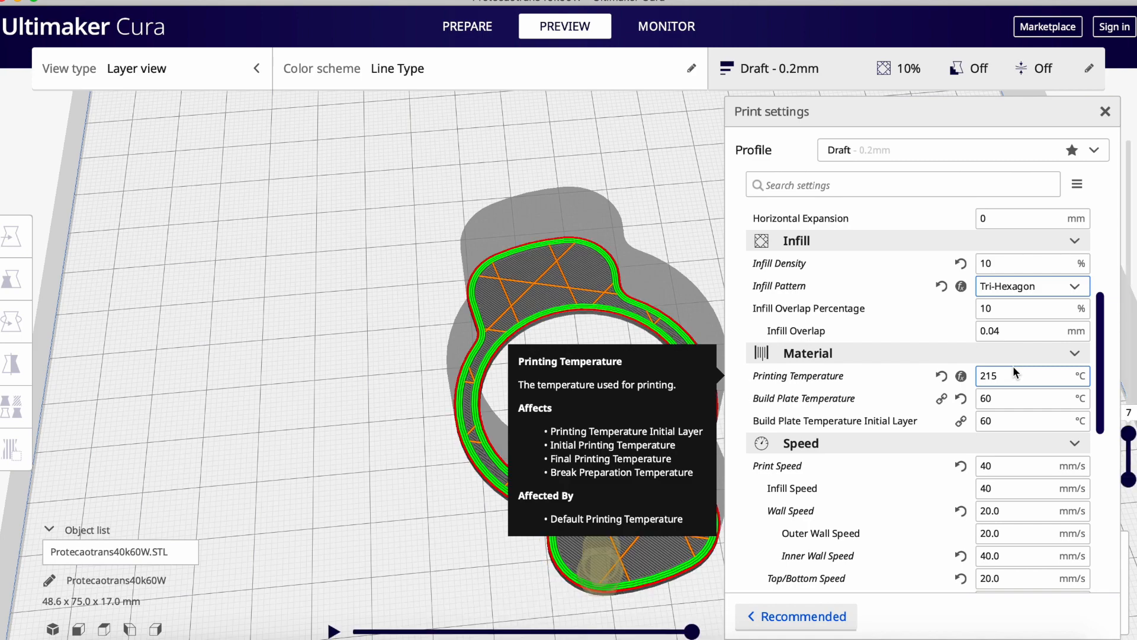
Try the Cubic infill pattern and return the pattern to Zig Zag
{"action": "left_click", "coordinate": [1019, 288]}
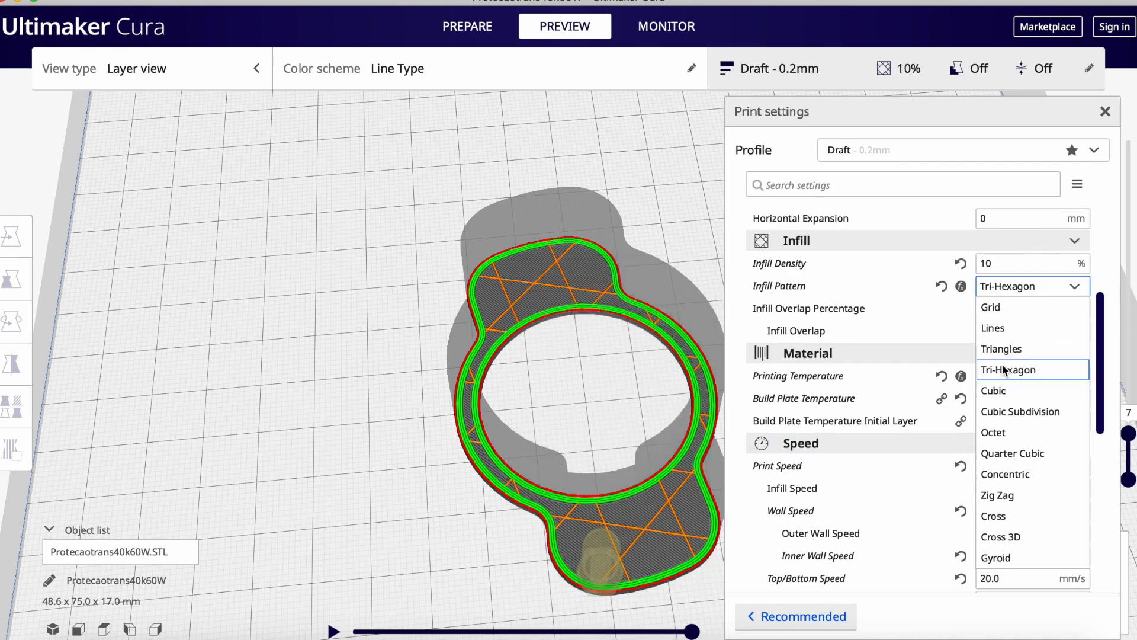
{"action": "left_click", "coordinate": [1002, 397]}
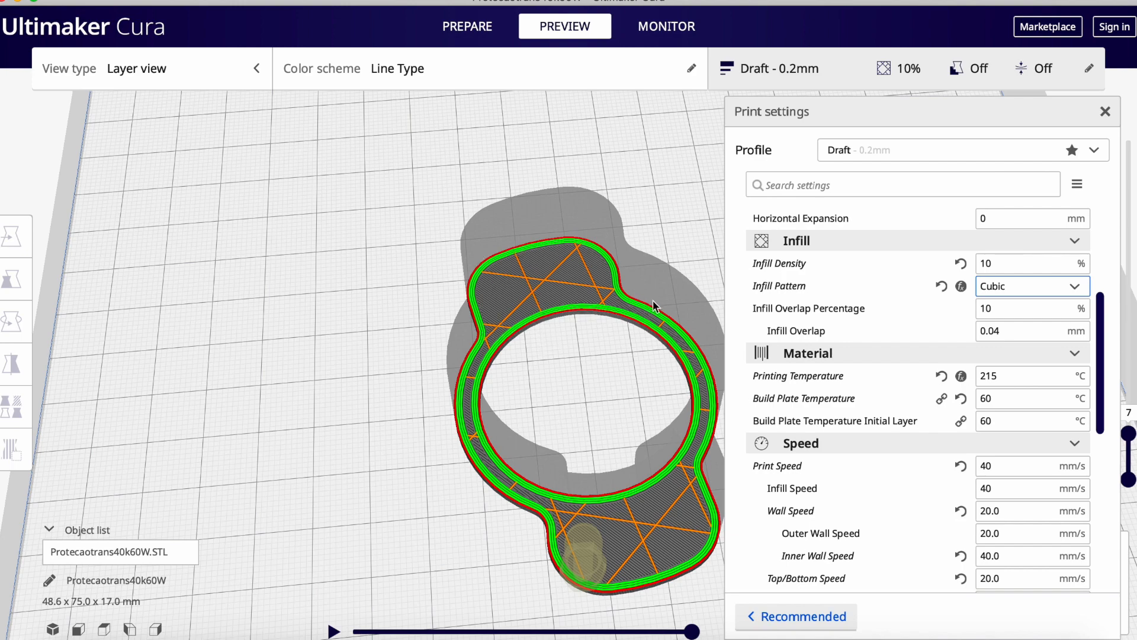
{"action": "left_click", "coordinate": [1051, 289]}
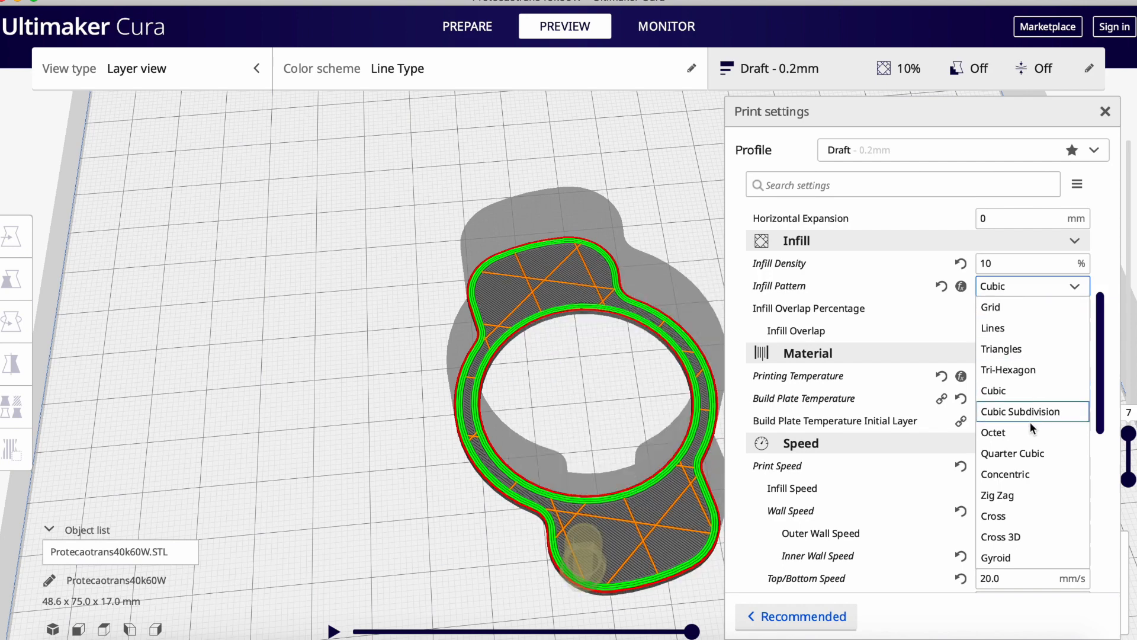
{"action": "left_click", "coordinate": [1013, 496]}
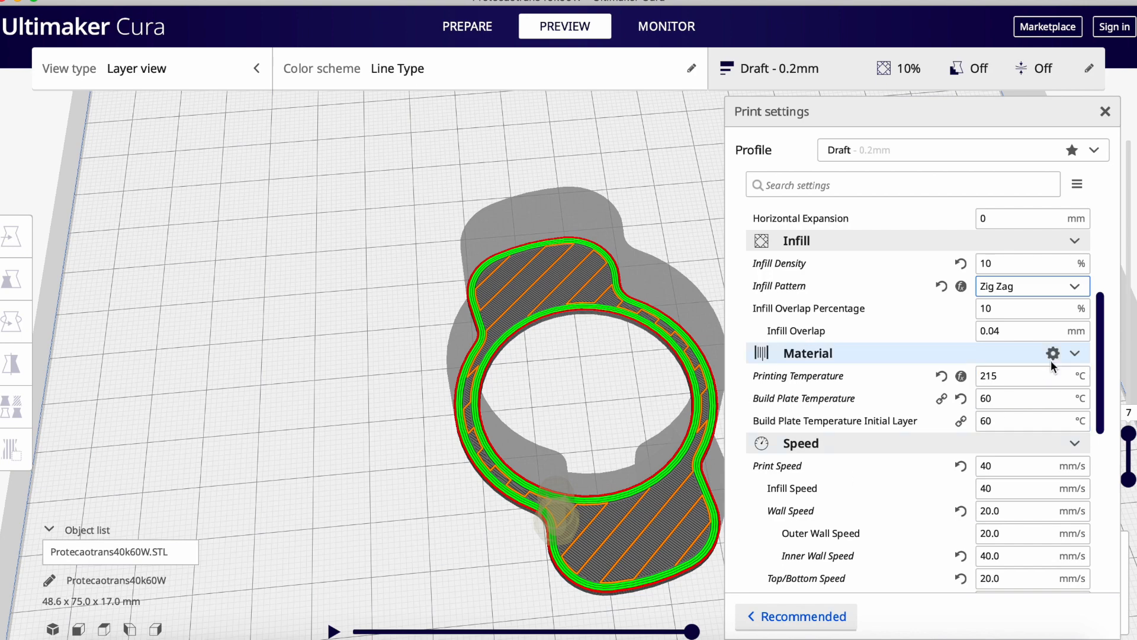
Advance the preview to layer 8 and examine up close how the infill lines cross and meet the walls
{"action": "left_click", "coordinate": [1133, 435]}
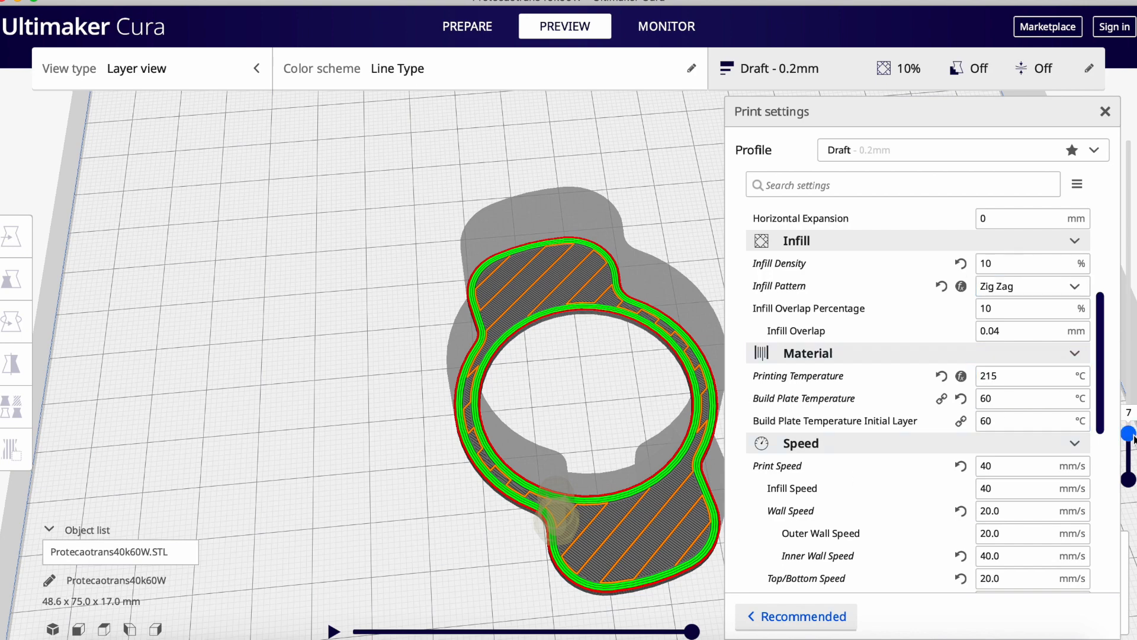
{"action": "left_click_drag", "start_coordinate": [1130, 431], "coordinate": [1131, 426]}
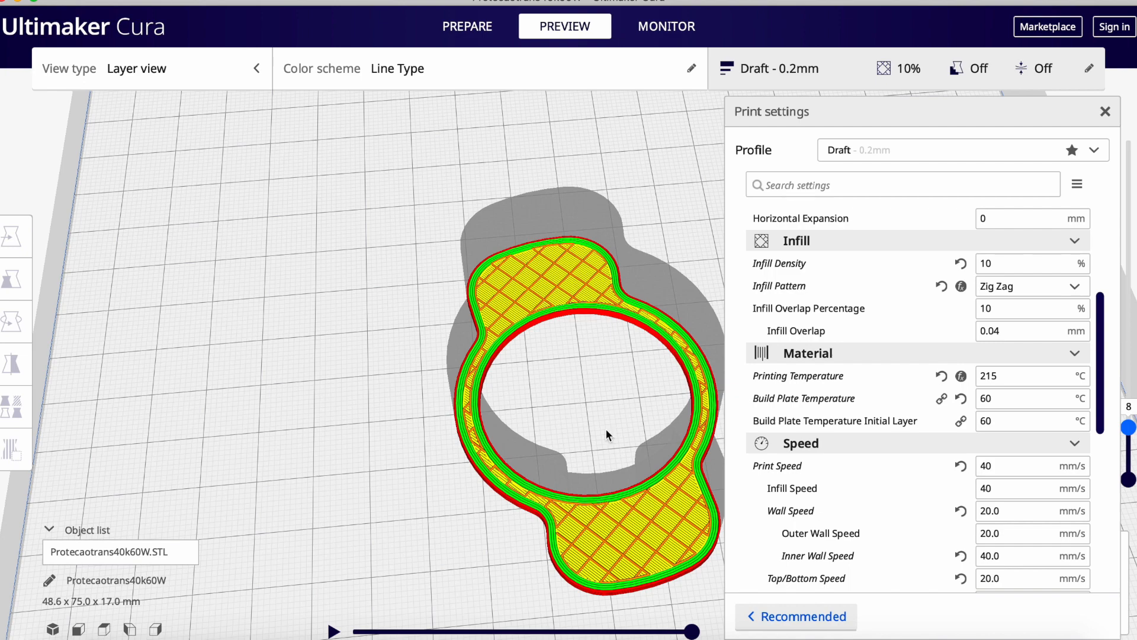
{"action": "mouse_move", "coordinate": [772, 310]}
{"action": "scroll", "coordinate": [485, 350], "scroll_direction": "up", "scroll_amount": 5}
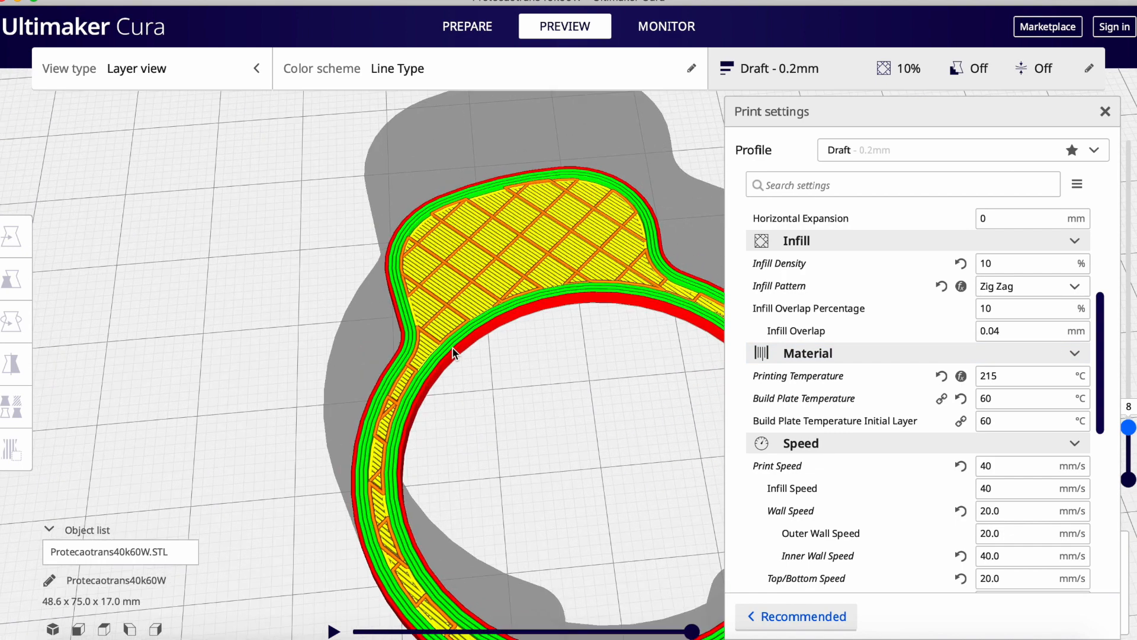
{"action": "scroll", "coordinate": [438, 347], "scroll_direction": "up", "scroll_amount": 2}
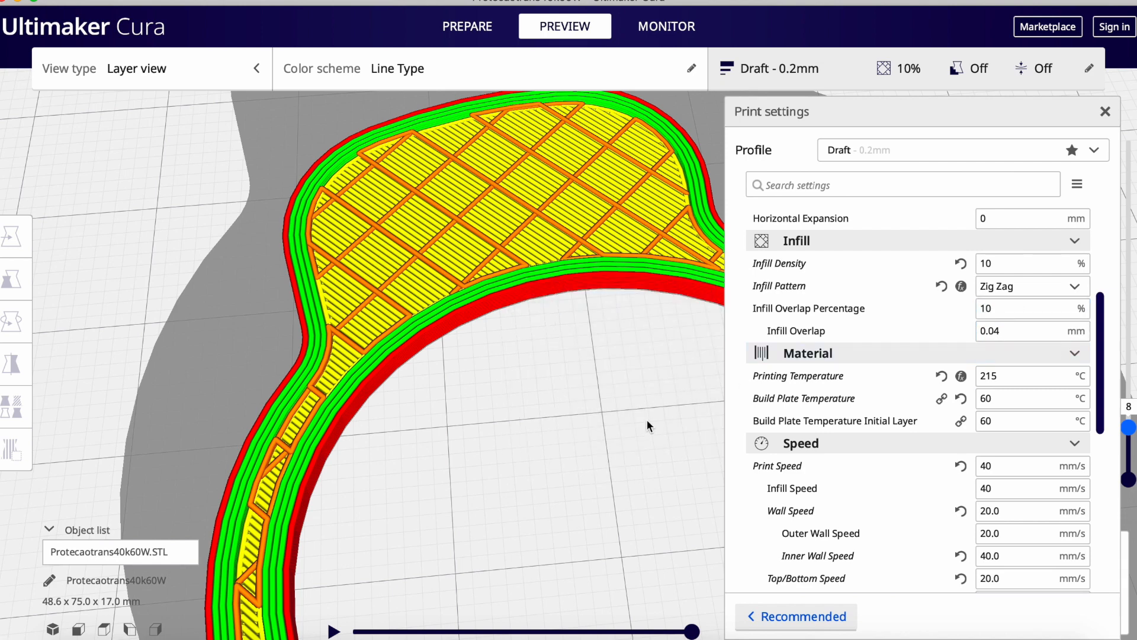
{"action": "scroll", "coordinate": [589, 448], "scroll_direction": "down", "scroll_amount": 5}
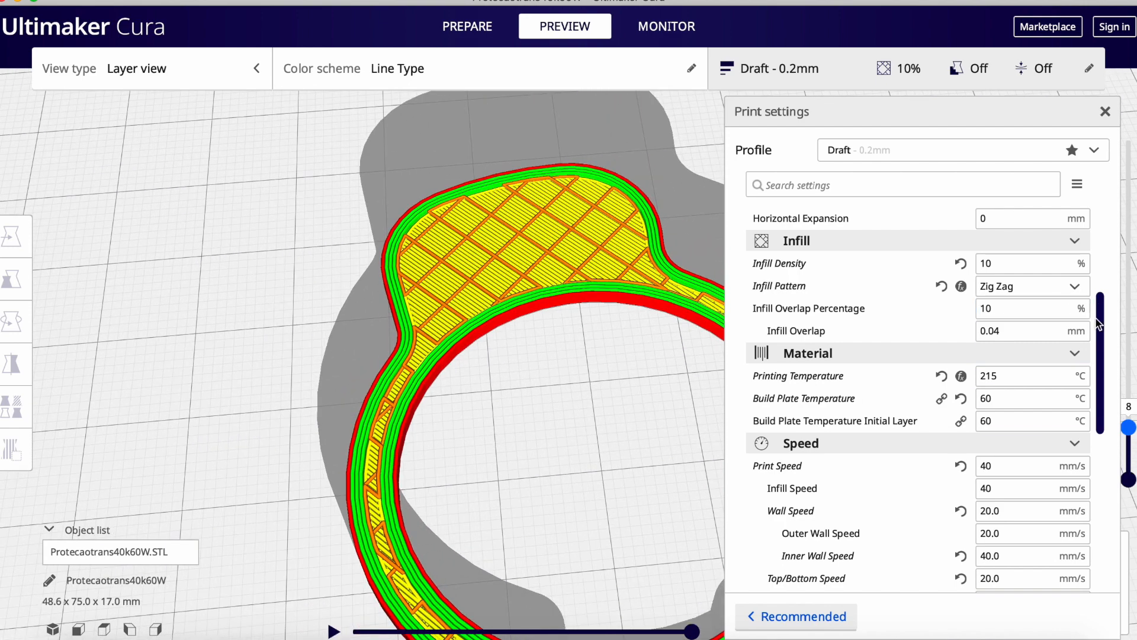
Review the printing temperature and build plate temperature in the Material settings
{"action": "scroll", "coordinate": [1102, 337], "scroll_direction": "down", "scroll_amount": 3}
{"action": "scroll", "coordinate": [1102, 336], "scroll_direction": "down", "scroll_amount": 3}
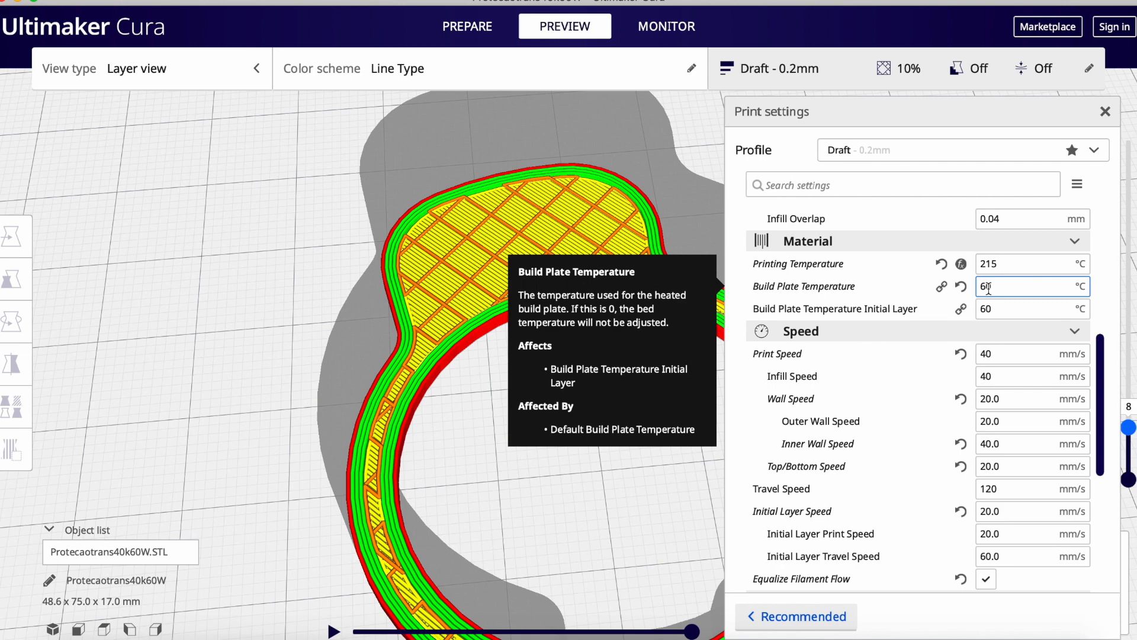
{"action": "double_click", "coordinate": [1006, 264]}
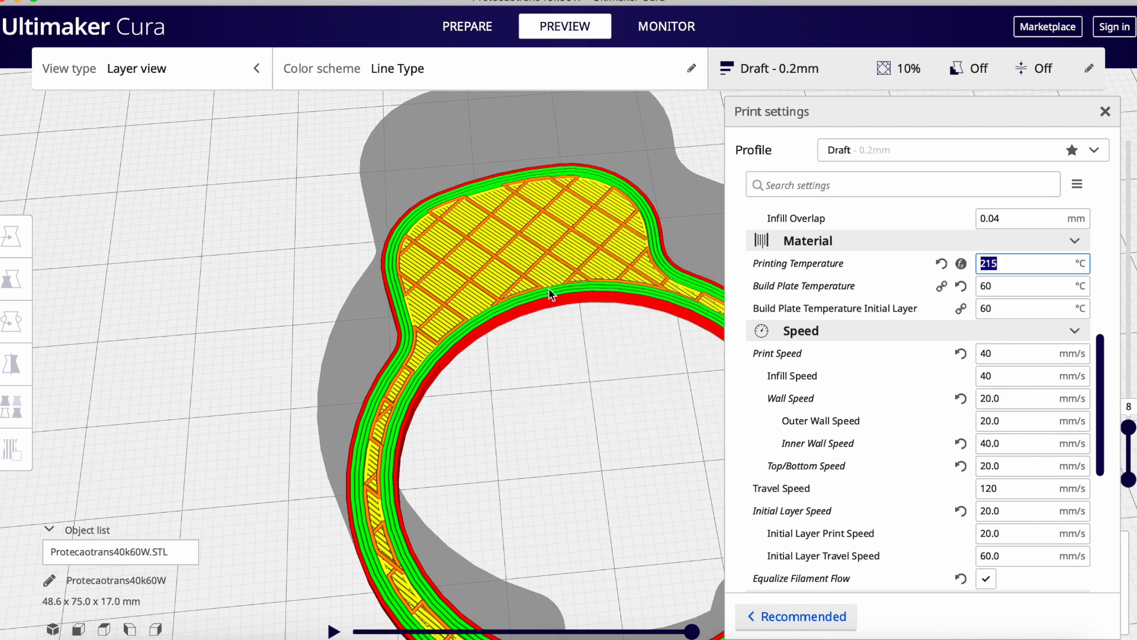
Set the print speed to 60 mm/s and close the print settings to check the estimated print time
{"action": "left_click_drag", "start_coordinate": [1102, 356], "coordinate": [1103, 390]}
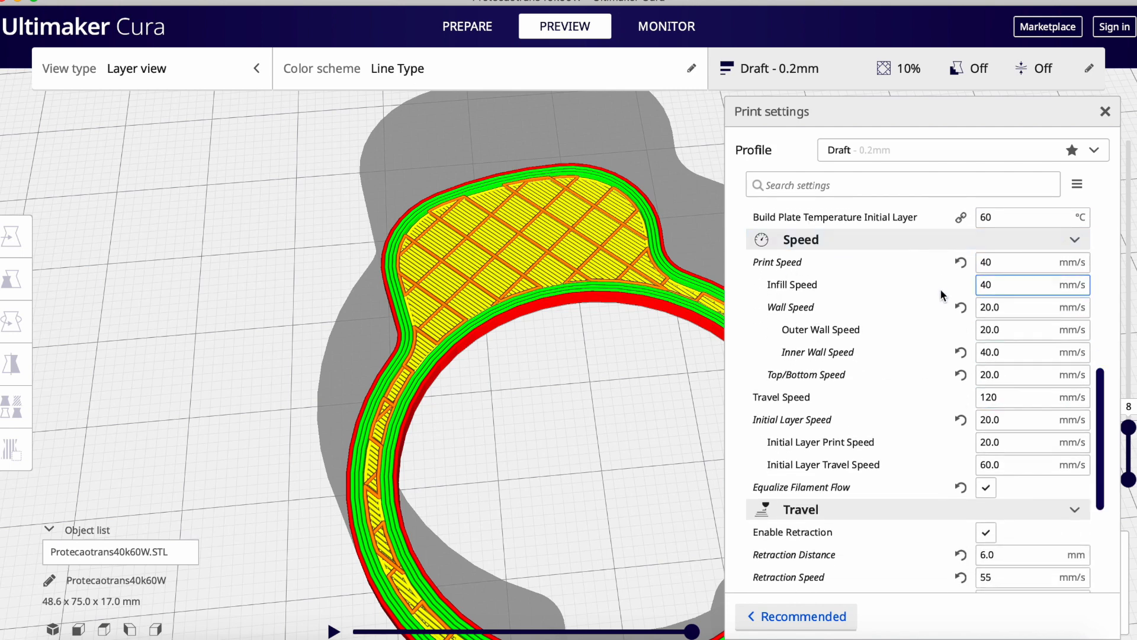
{"action": "double_click", "coordinate": [1007, 266]}
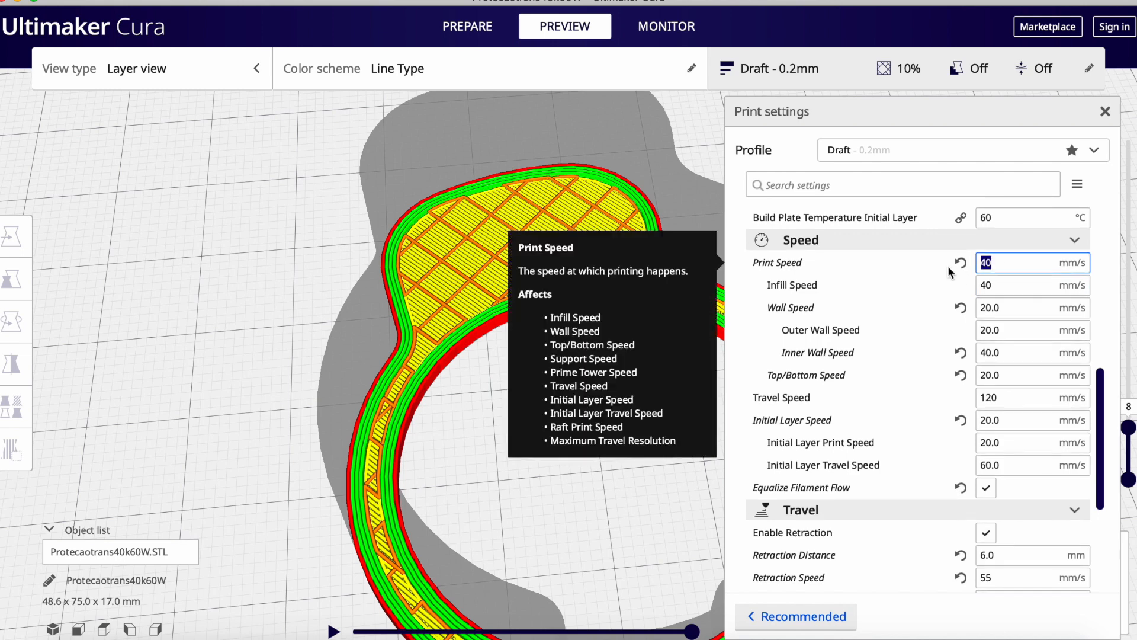
{"action": "type", "text": "60"}
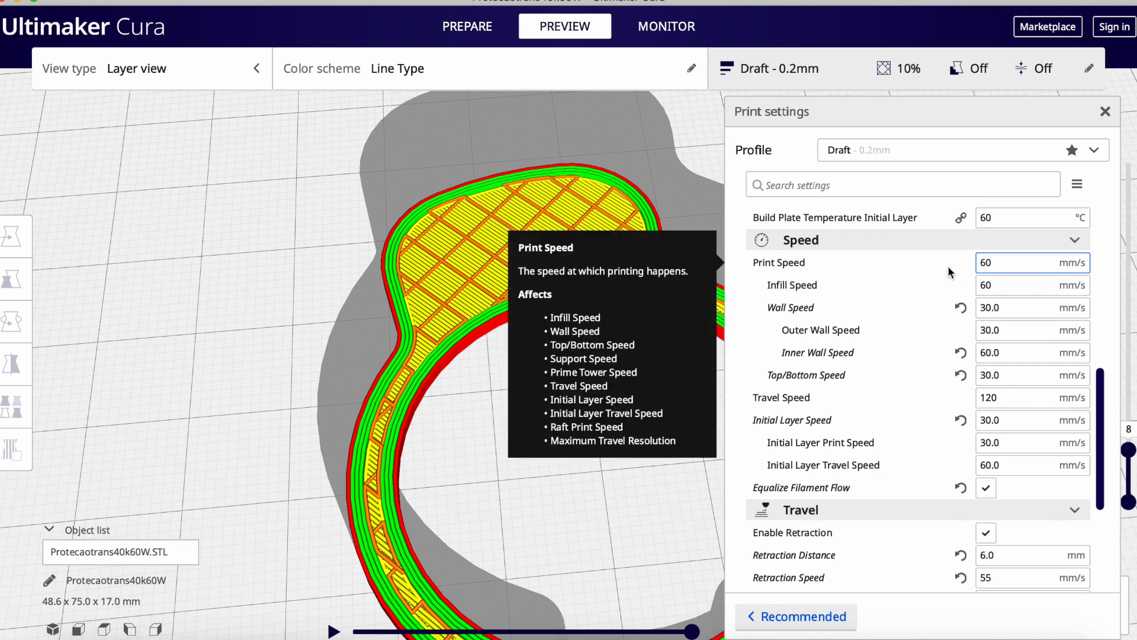
{"action": "left_click", "coordinate": [1105, 112]}
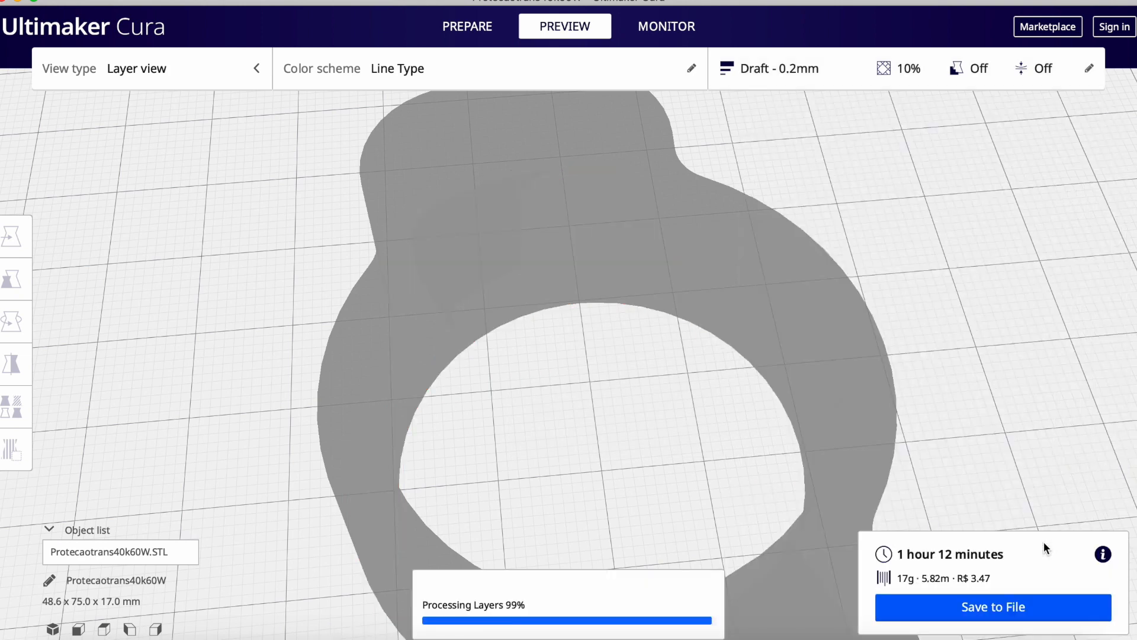
Reopen the print settings and set the print speed back to 40 mm/s
{"action": "left_click", "coordinate": [1083, 67]}
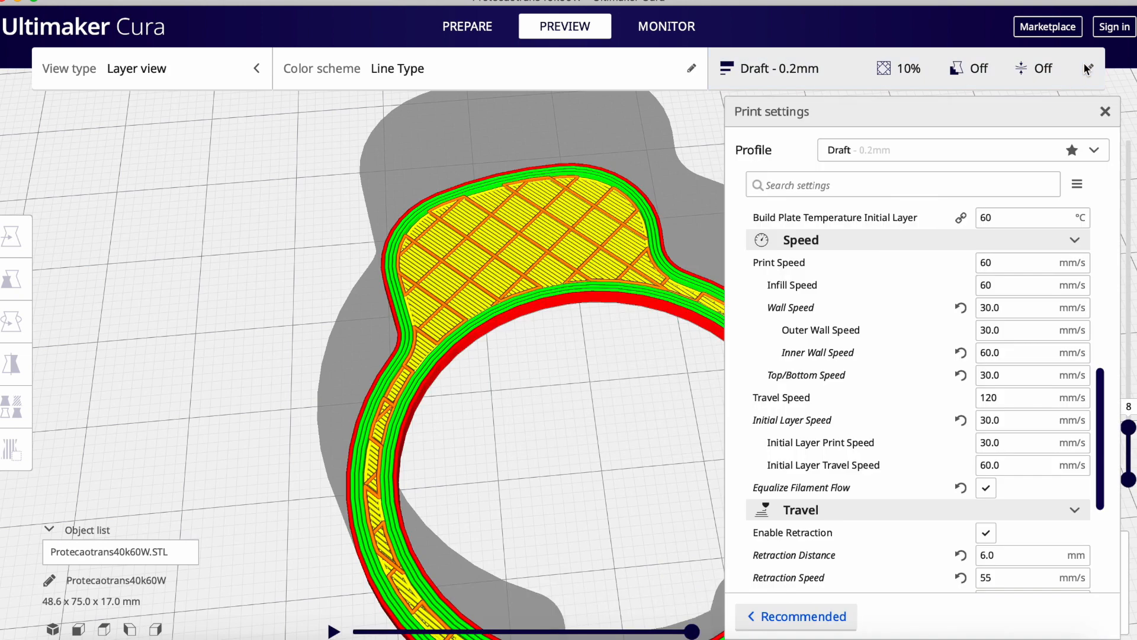
{"action": "left_click_drag", "start_coordinate": [1012, 262], "coordinate": [973, 263]}
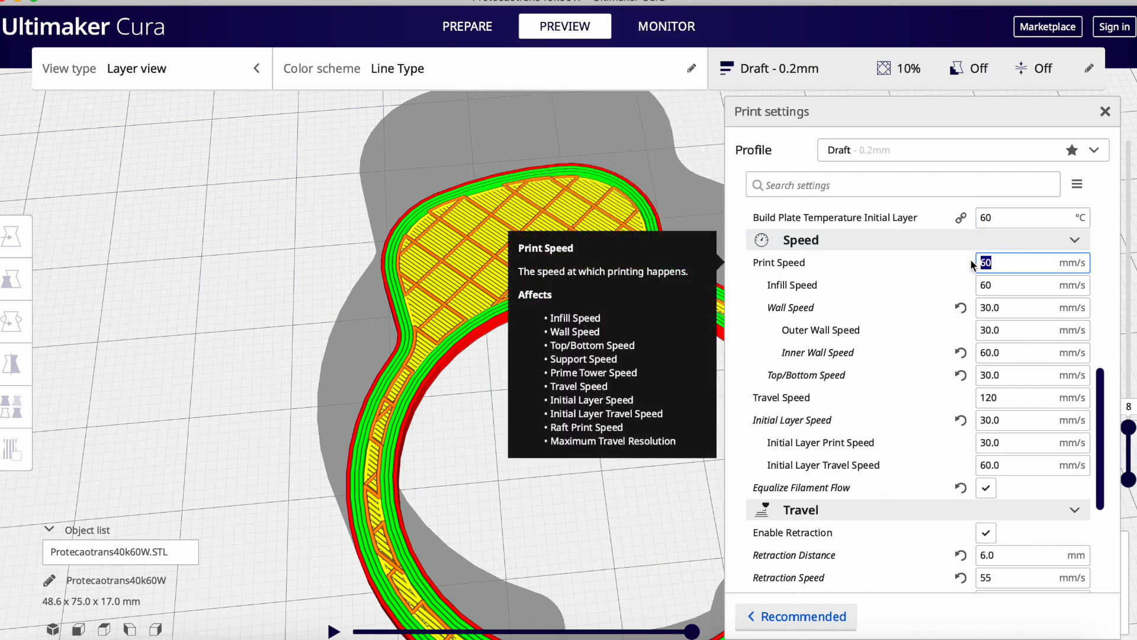
{"action": "type", "text": "40"}
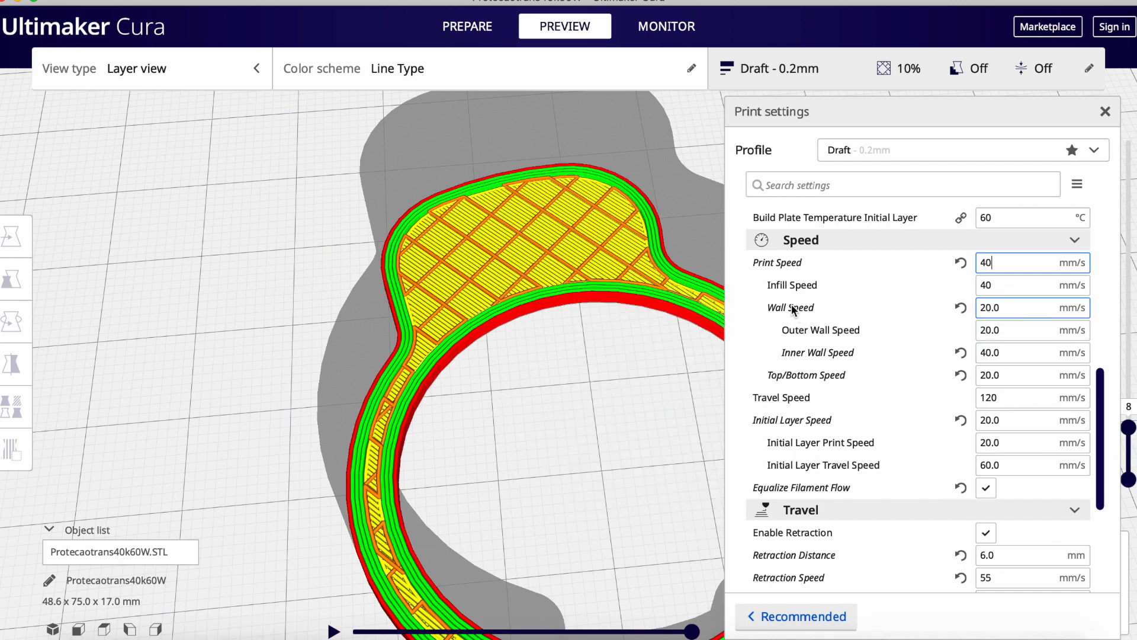
Review the wall, travel and overall print speed values in the Speed settings
{"action": "mouse_move", "coordinate": [773, 303]}
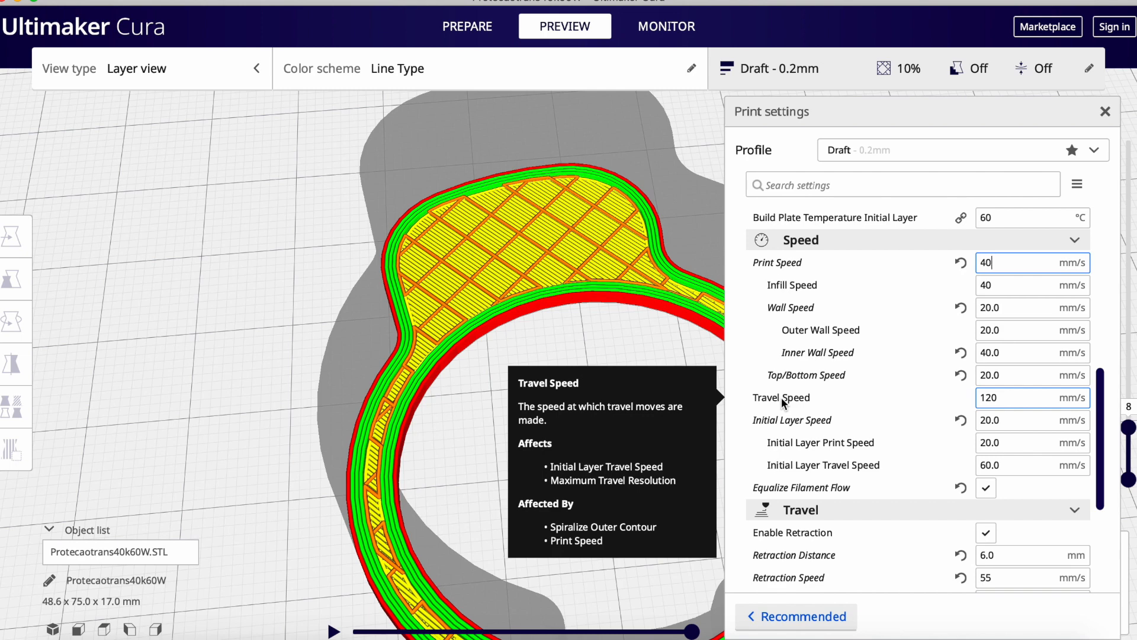
{"action": "double_click", "coordinate": [1006, 398]}
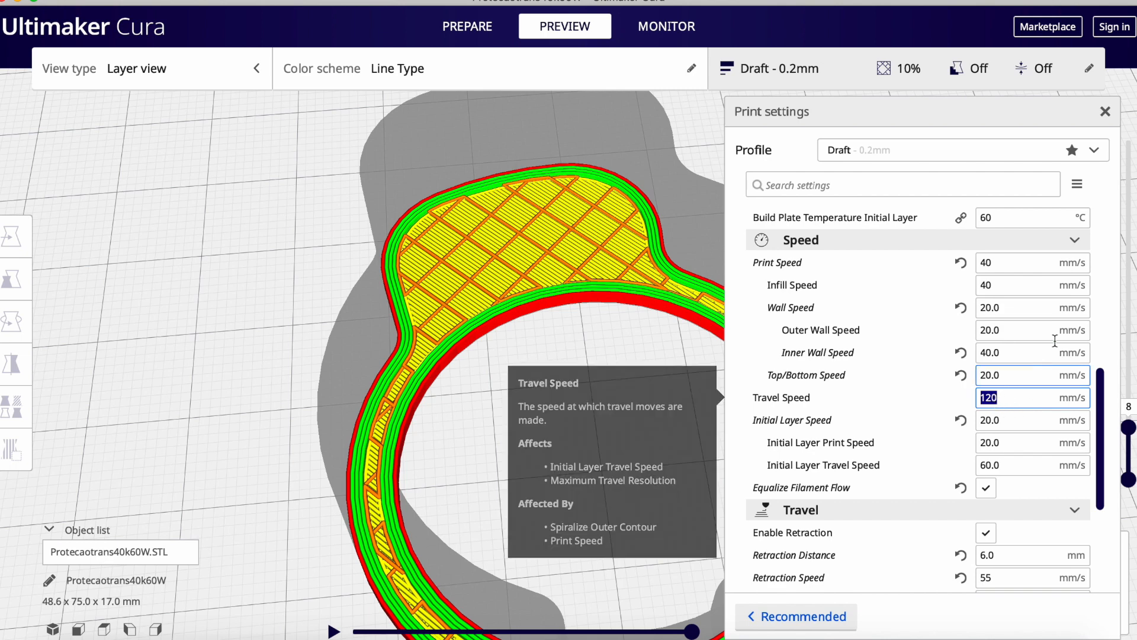
{"action": "left_click", "coordinate": [1007, 265]}
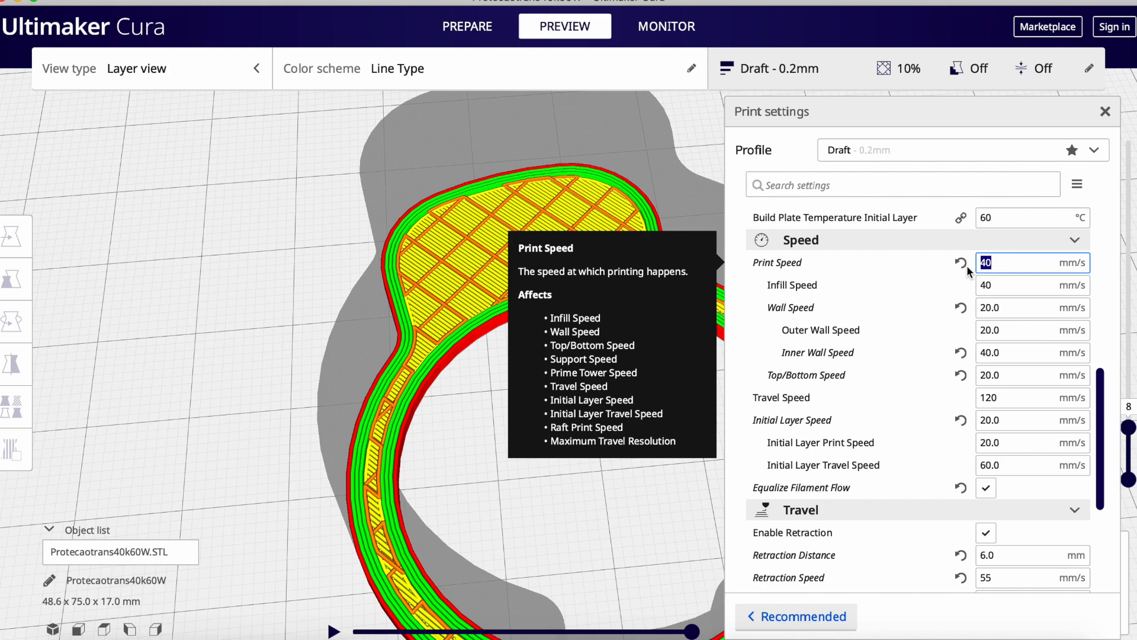
Review the retraction options in the Travel settings, including the retraction speed
{"action": "scroll", "coordinate": [1100, 403], "scroll_direction": "down", "scroll_amount": 1}
{"action": "mouse_move", "coordinate": [1101, 402]}
{"action": "left_mouse_down"}
{"action": "mouse_move", "coordinate": [1086, 472]}
{"action": "mouse_move", "coordinate": [1095, 414]}
{"action": "left_mouse_up"}
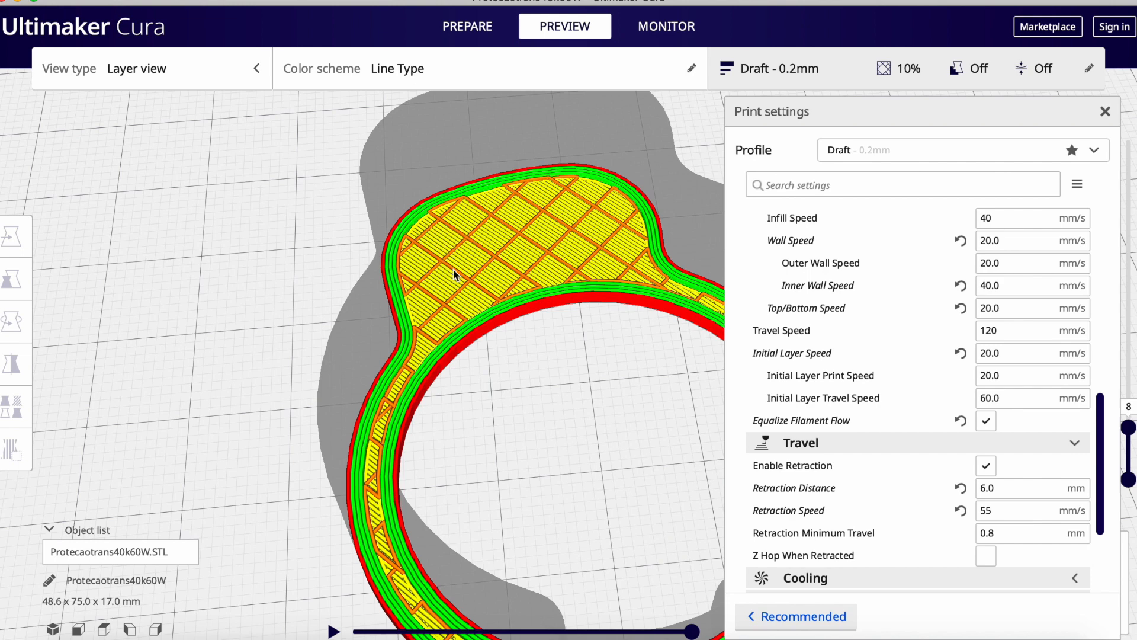
{"action": "mouse_move", "coordinate": [775, 463]}
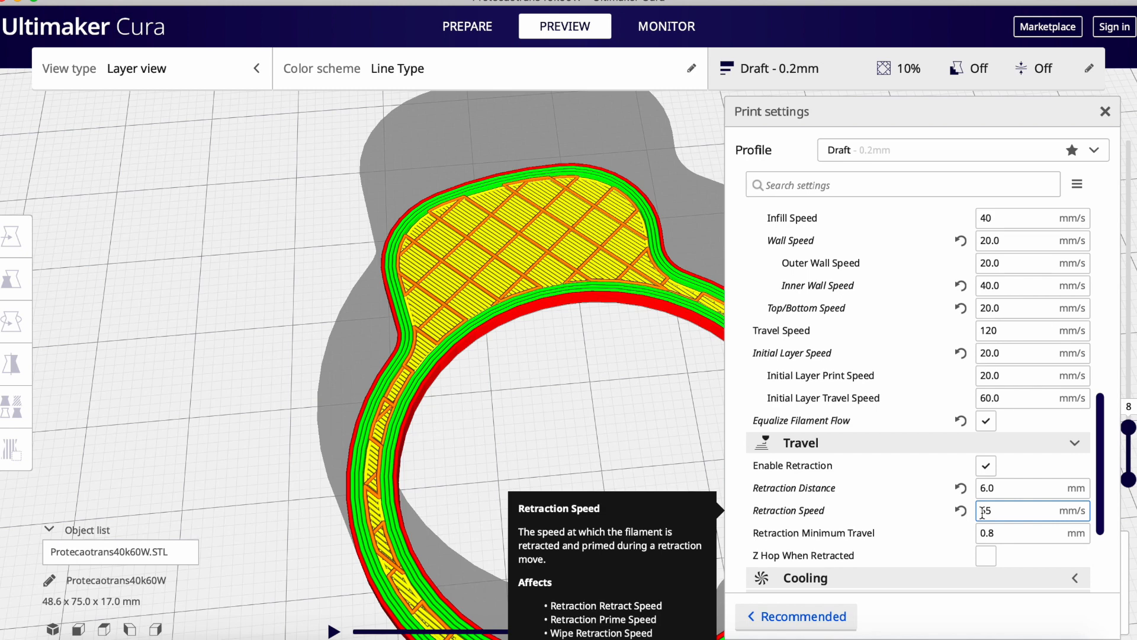
{"action": "key", "text": "Tab"}
{"action": "left_click_drag", "start_coordinate": [996, 510], "coordinate": [978, 510]}
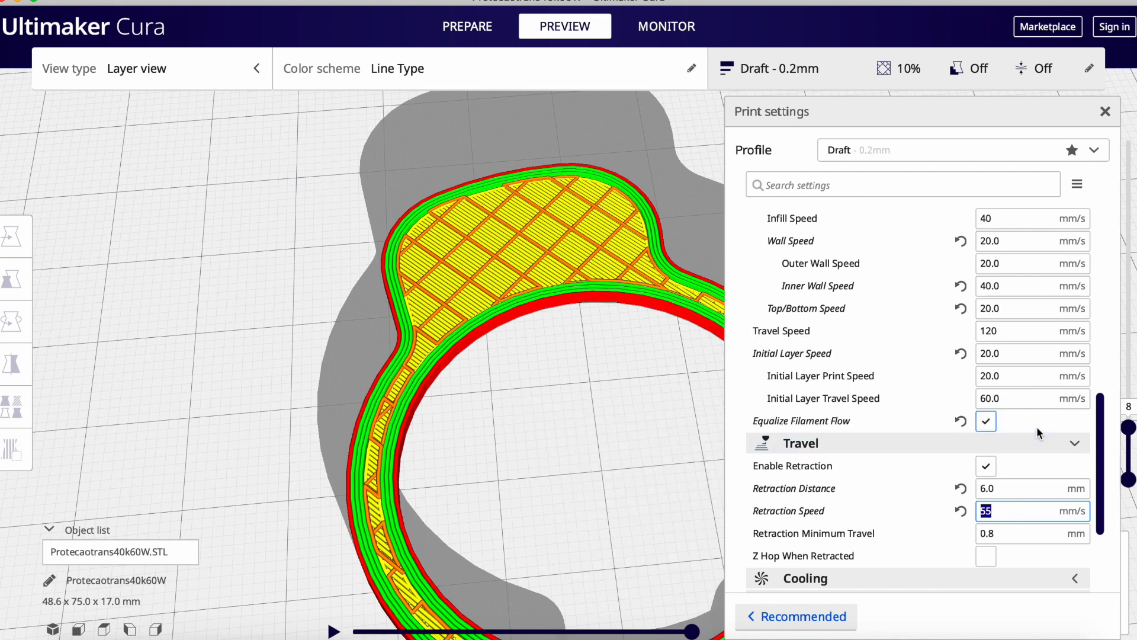
Bring up the Generate Support setting and raise the layer preview to layer 43 to inspect the model's inner structure
{"action": "scroll", "coordinate": [1099, 414], "scroll_direction": "down", "scroll_amount": 5}
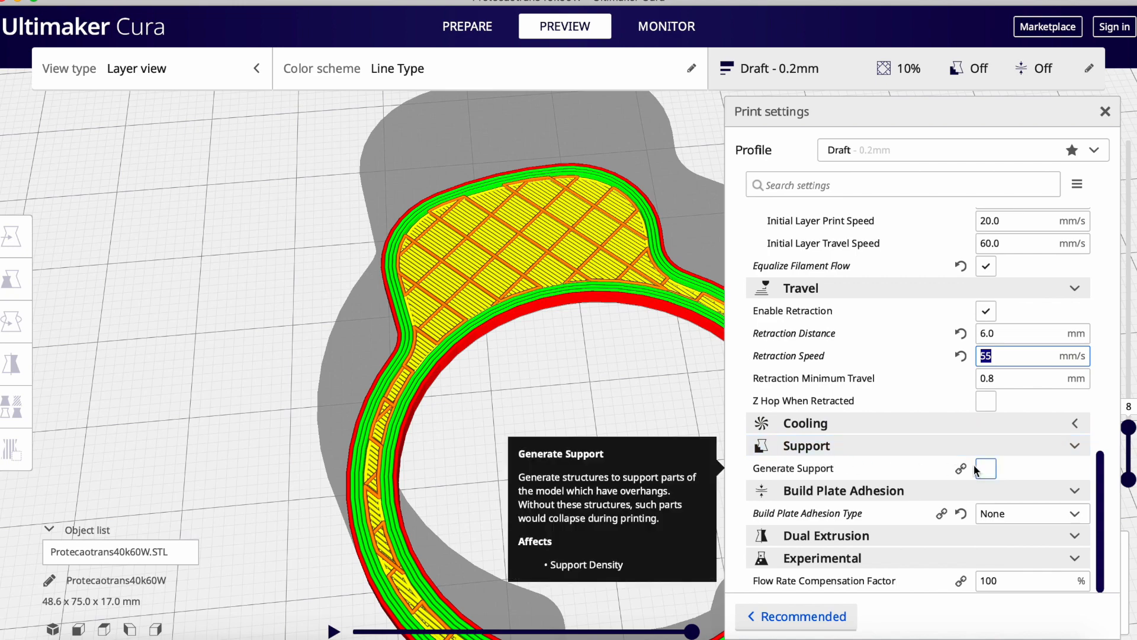
{"action": "scroll", "coordinate": [599, 369], "scroll_direction": "down", "scroll_amount": 4}
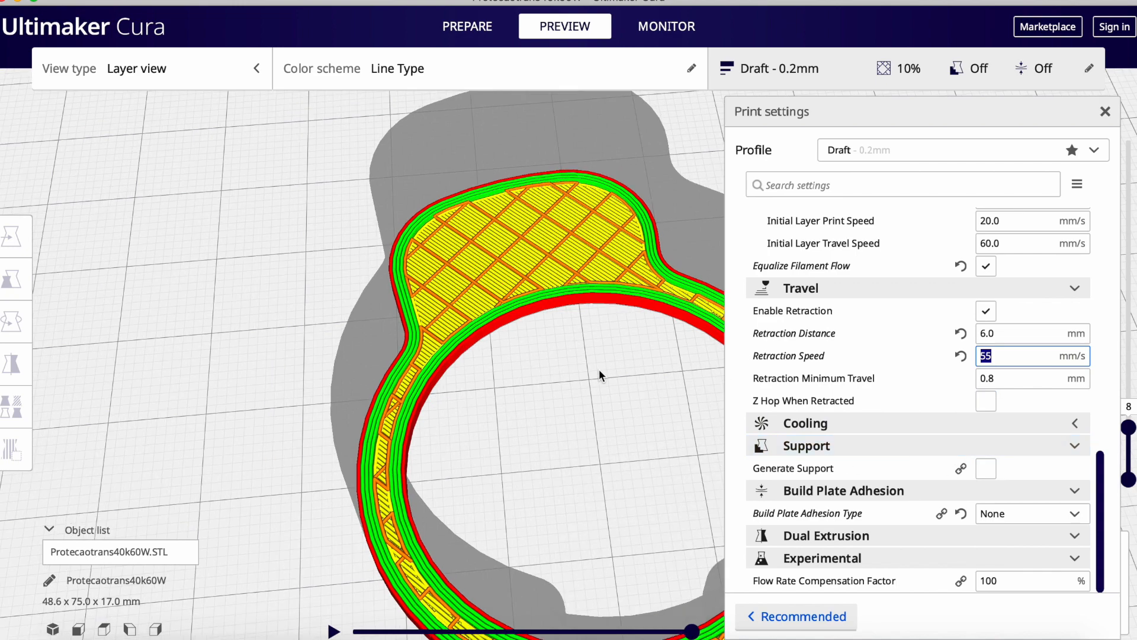
{"action": "scroll", "coordinate": [600, 375], "scroll_direction": "down", "scroll_amount": 3}
{"action": "left_click", "coordinate": [1129, 427]}
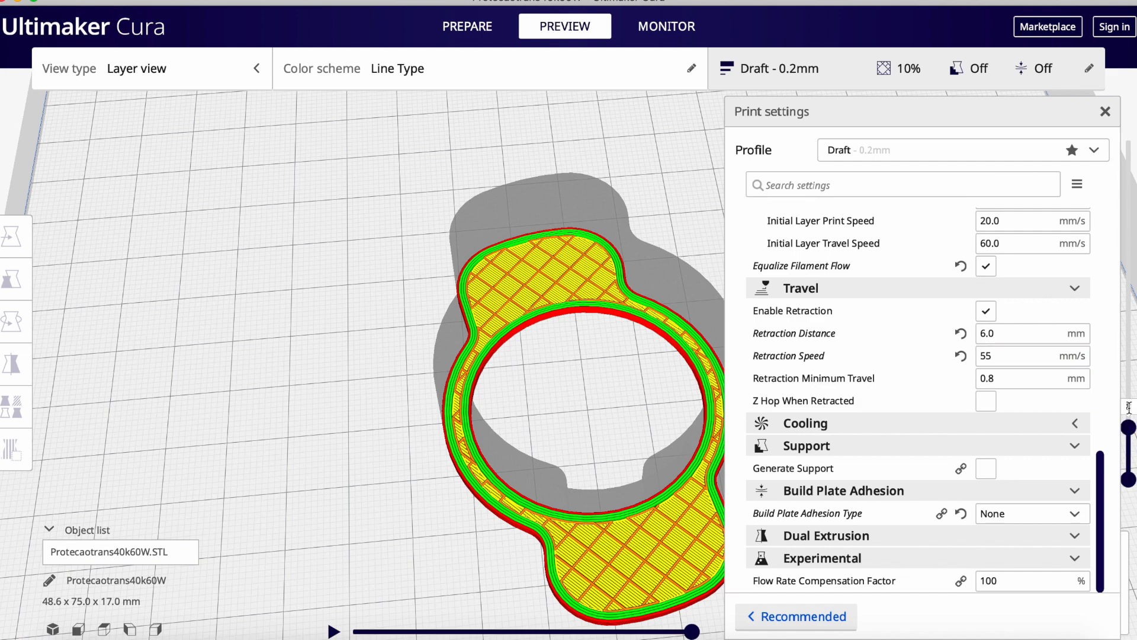
{"action": "left_click_drag", "start_coordinate": [1129, 427], "coordinate": [1132, 278]}
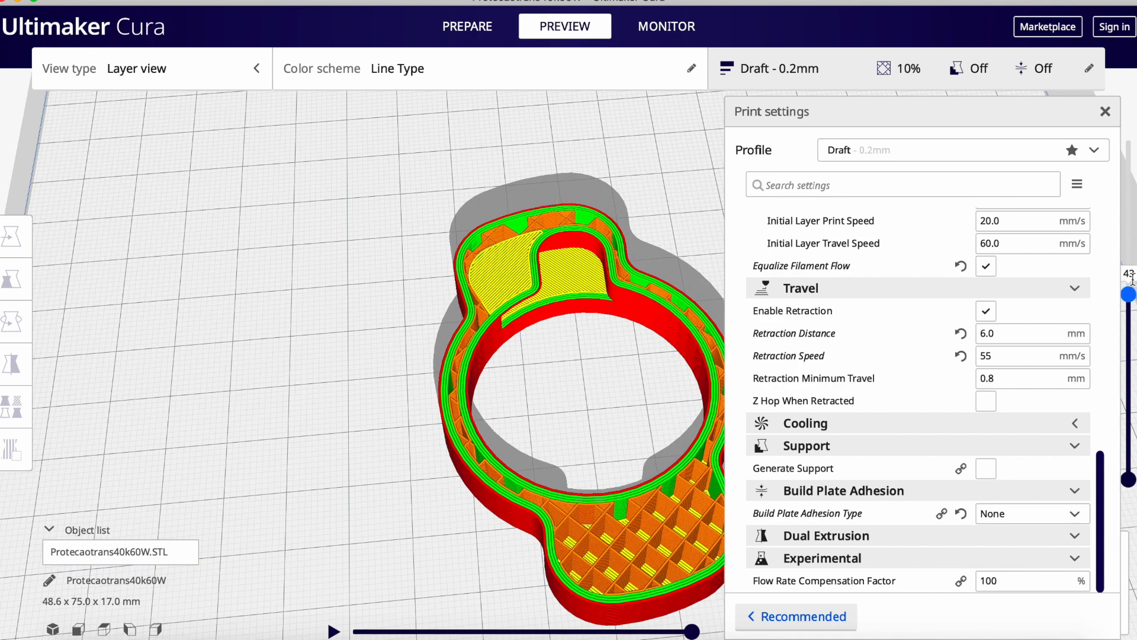
Enable Generate Support and lower the layer preview to layer 38 to check the support touching the build plate
{"action": "left_click", "coordinate": [1063, 513]}
{"action": "left_click", "coordinate": [986, 467]}
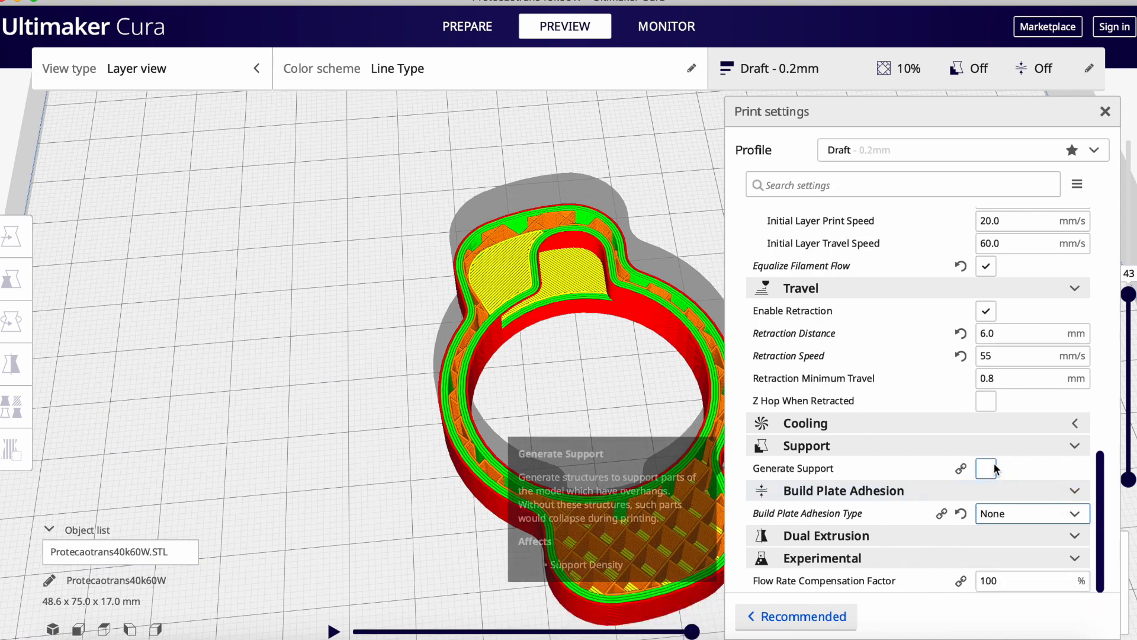
{"action": "left_click", "coordinate": [987, 468]}
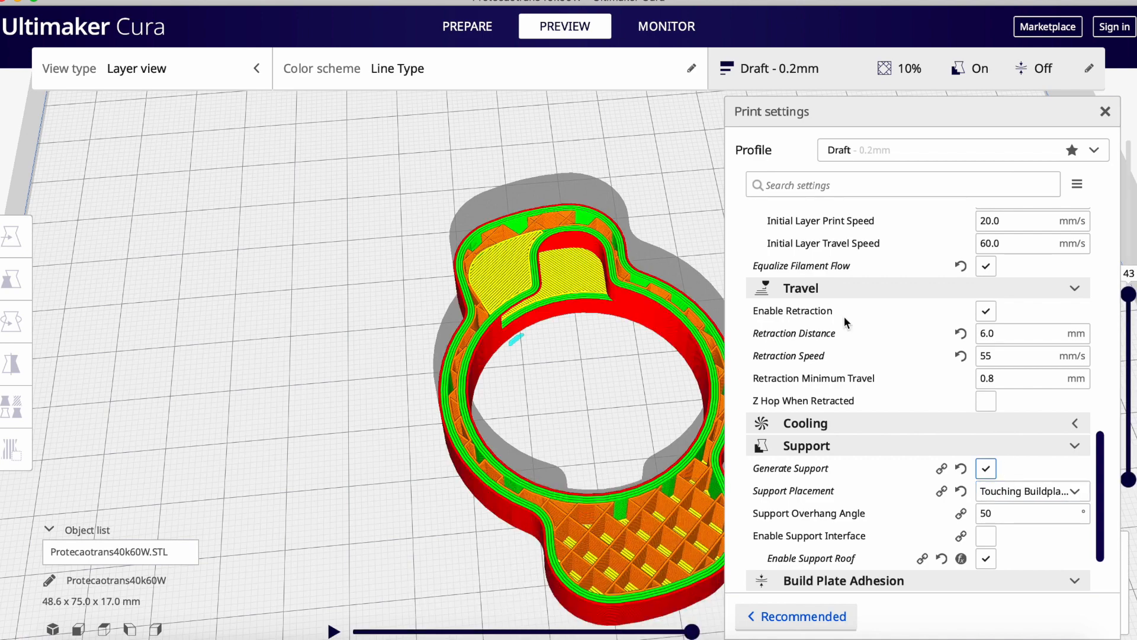
{"action": "left_click_drag", "start_coordinate": [1134, 309], "coordinate": [1132, 332]}
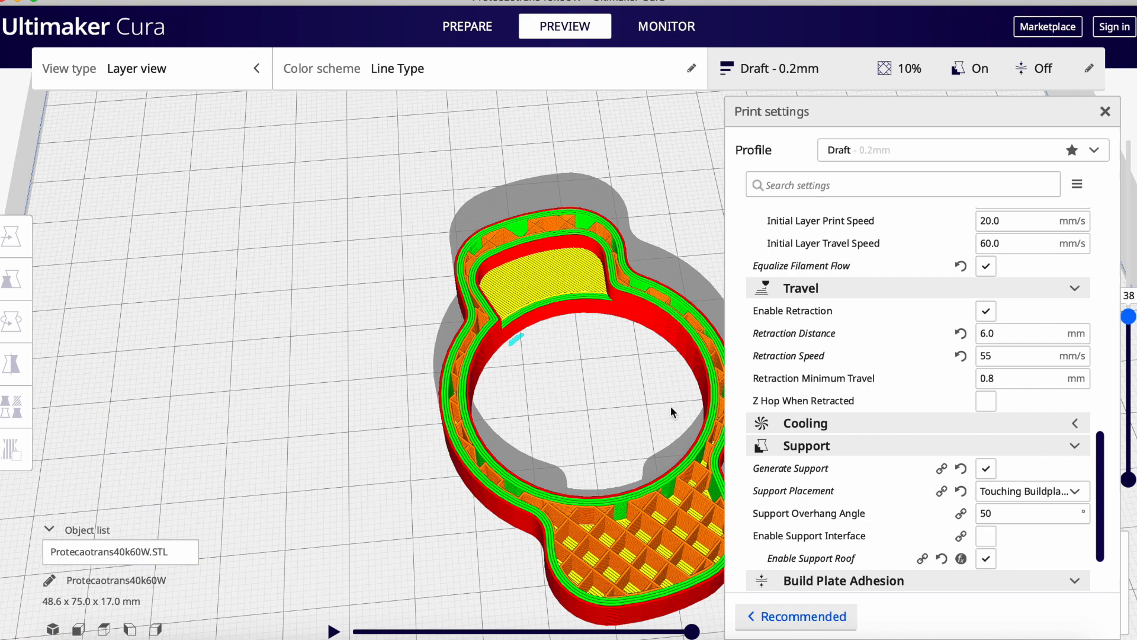
Set Support Placement to Everywhere and check the supports inside the model at layer 41
{"action": "left_click", "coordinate": [1021, 493]}
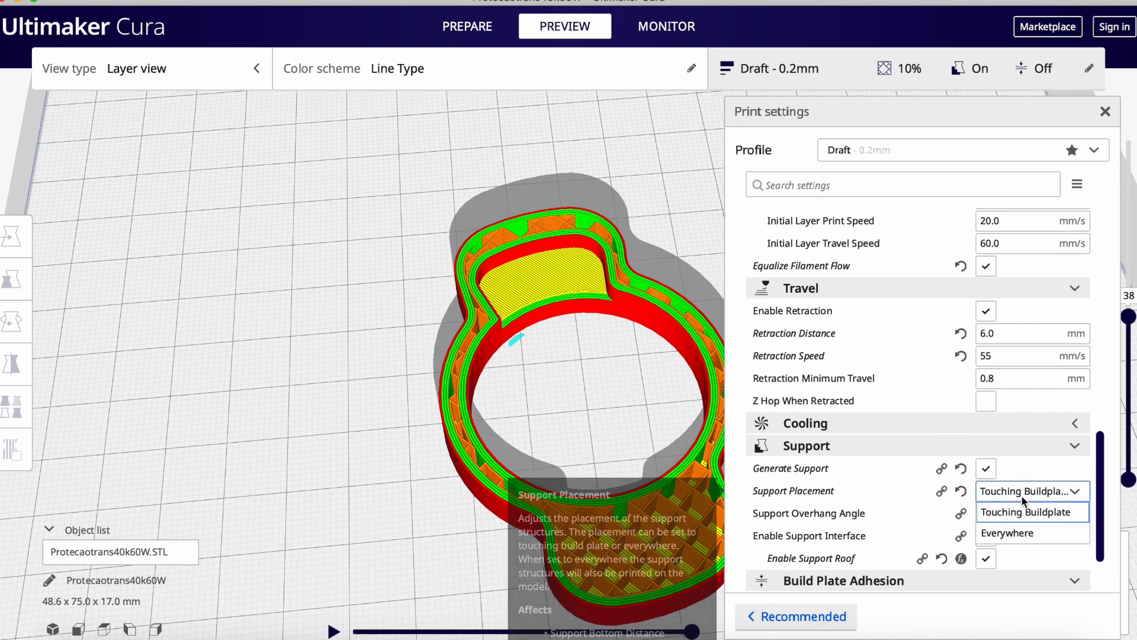
{"action": "left_click", "coordinate": [1012, 532]}
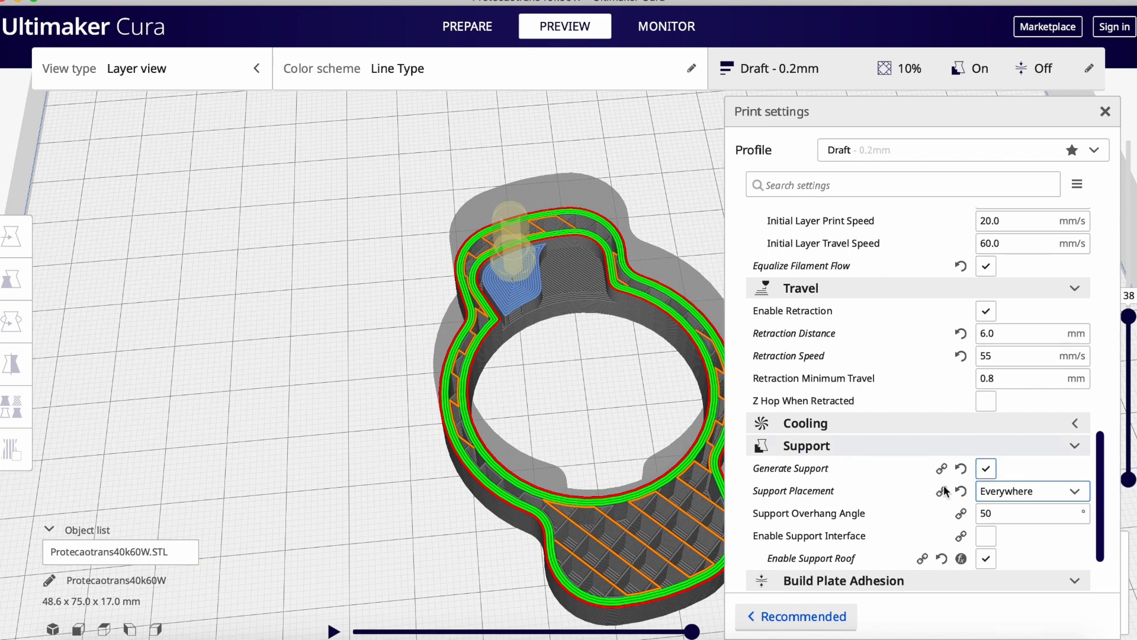
{"action": "left_click_drag", "start_coordinate": [1129, 321], "coordinate": [1129, 303]}
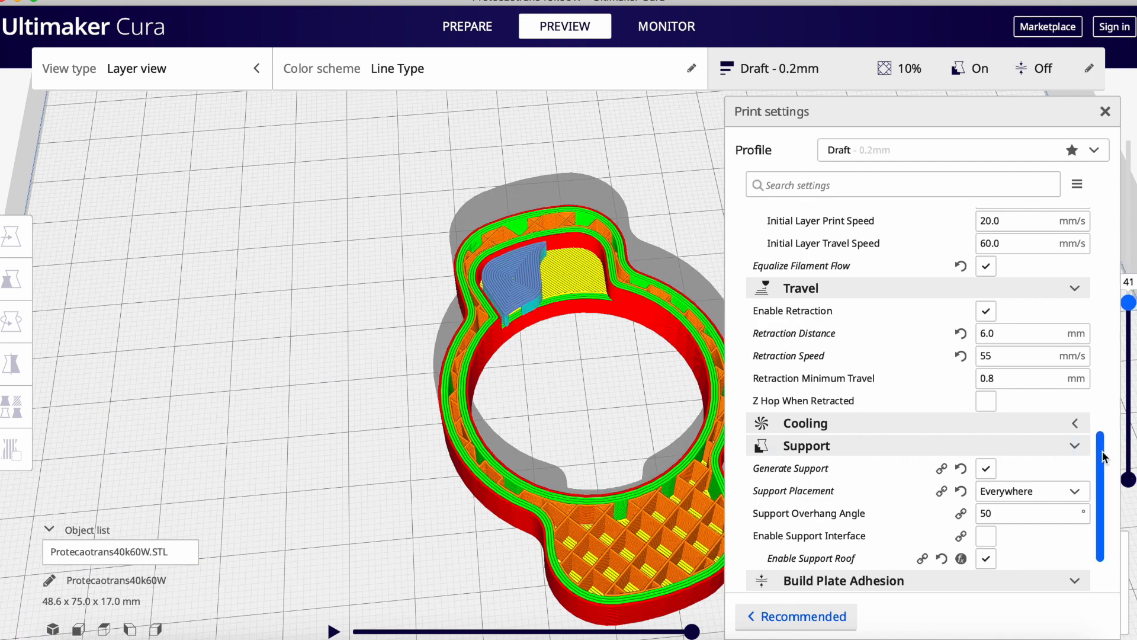
Compare the generated support and its roof across layers 35, 37, 44 and 75 of the preview
{"action": "scroll", "coordinate": [977, 510], "scroll_direction": "down", "scroll_amount": 3}
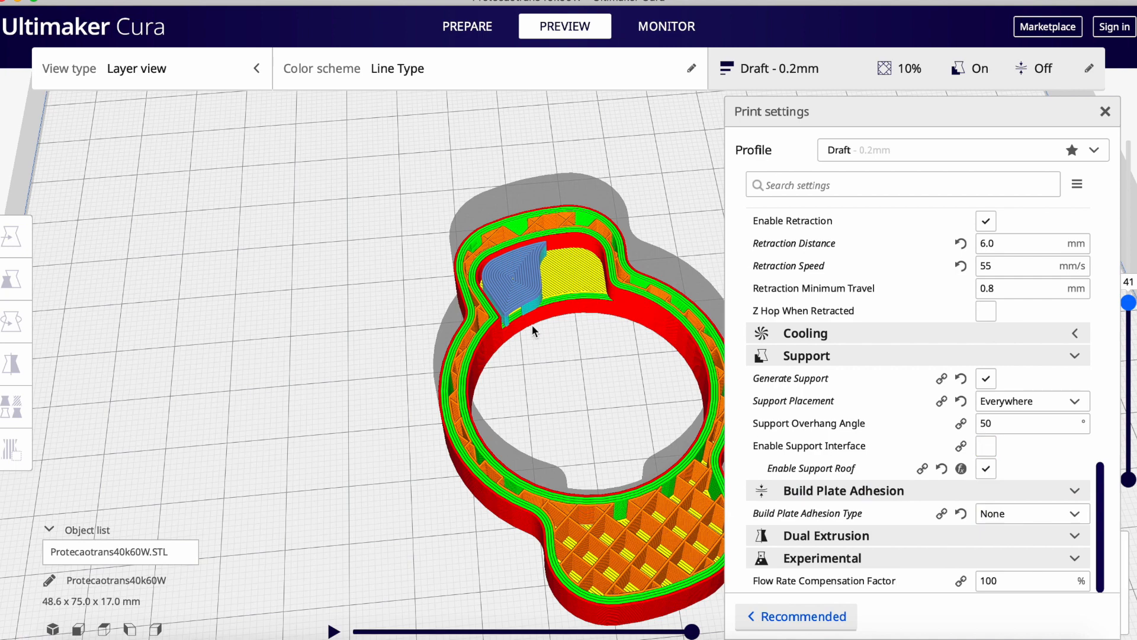
{"action": "left_click_drag", "start_coordinate": [1129, 302], "coordinate": [1128, 326]}
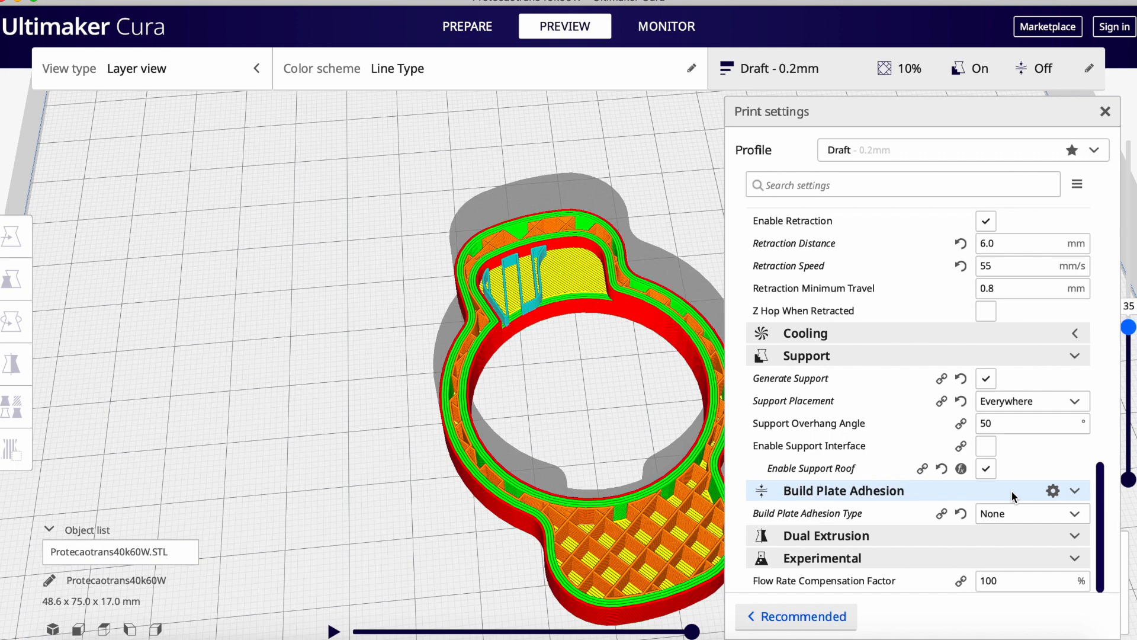
{"action": "mouse_move", "coordinate": [800, 468]}
{"action": "left_click_drag", "start_coordinate": [1133, 329], "coordinate": [1133, 319]}
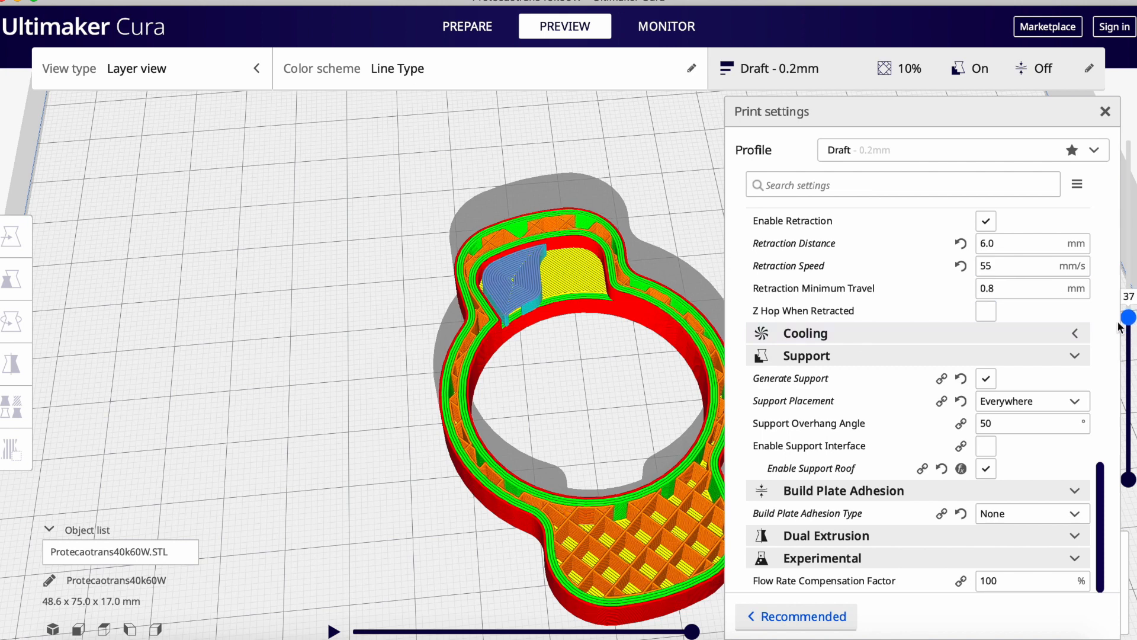
{"action": "left_click_drag", "start_coordinate": [1132, 319], "coordinate": [1130, 292]}
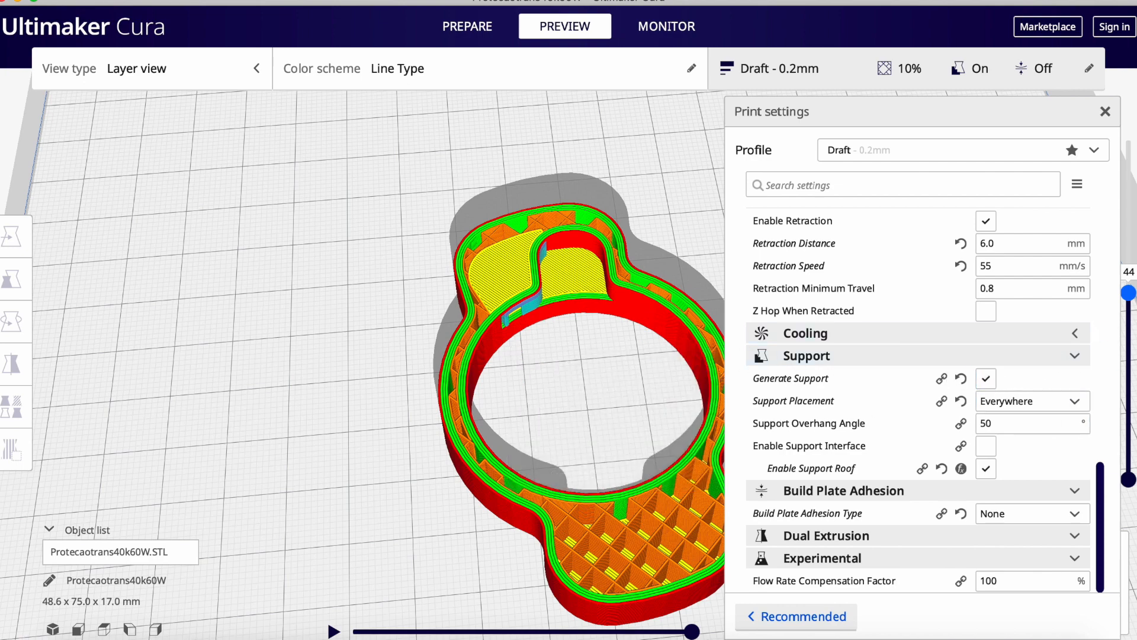
{"action": "left_click_drag", "start_coordinate": [1131, 296], "coordinate": [1128, 175]}
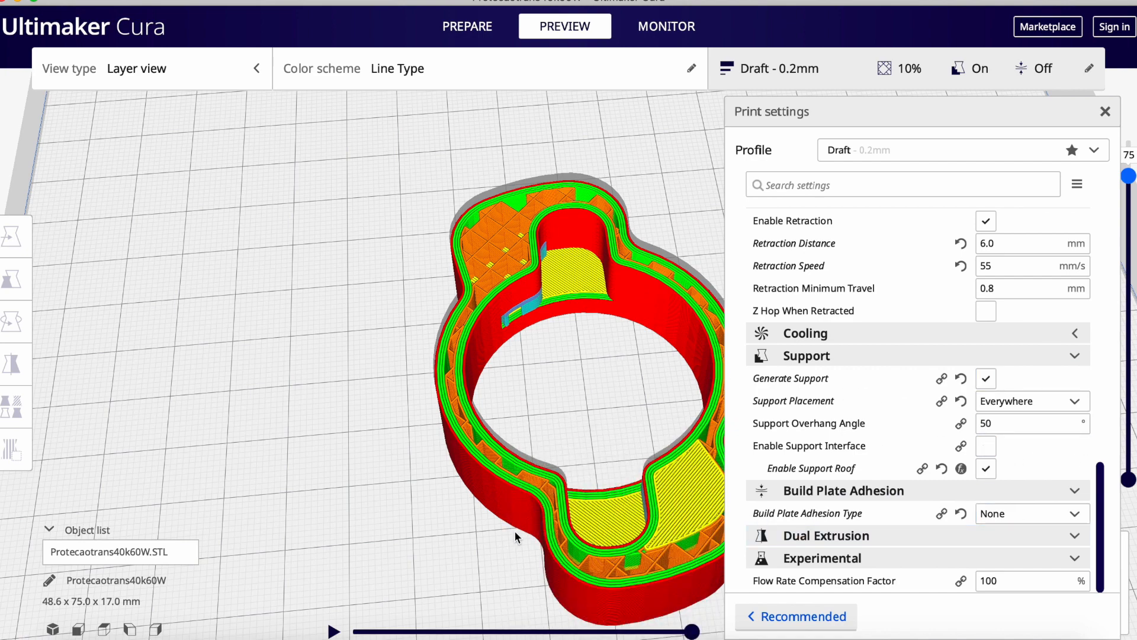
{"action": "scroll", "coordinate": [490, 559], "scroll_direction": "down", "scroll_amount": 5}
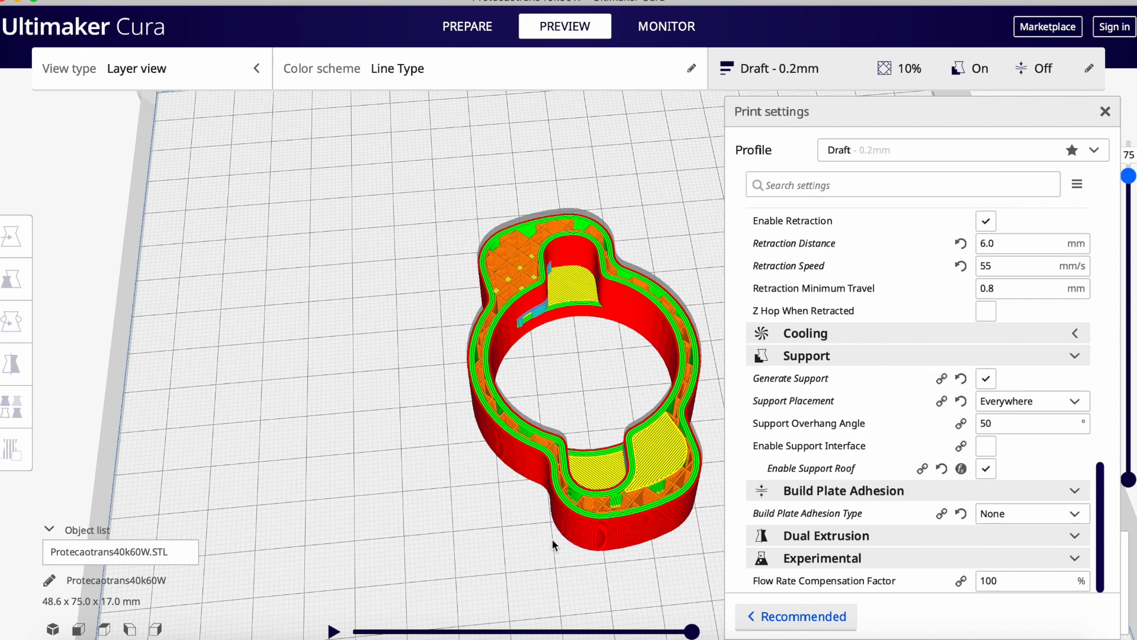
Set the Build Plate Adhesion Type to Brim and inspect the brim lines around the model at layer 1
{"action": "left_click", "coordinate": [1024, 519]}
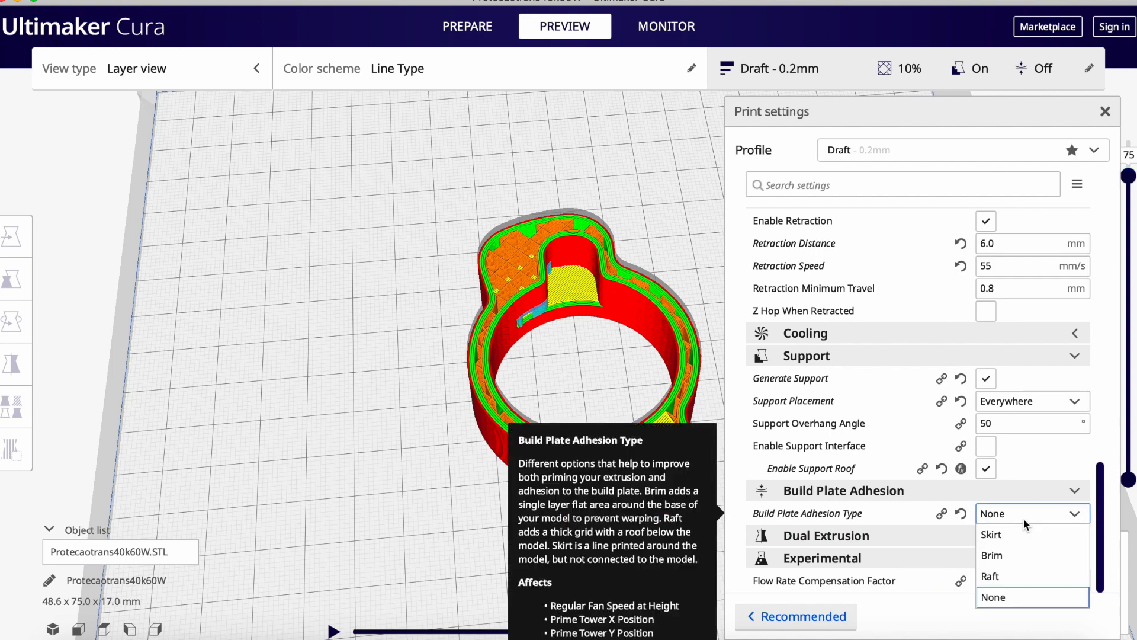
{"action": "left_click", "coordinate": [1026, 559]}
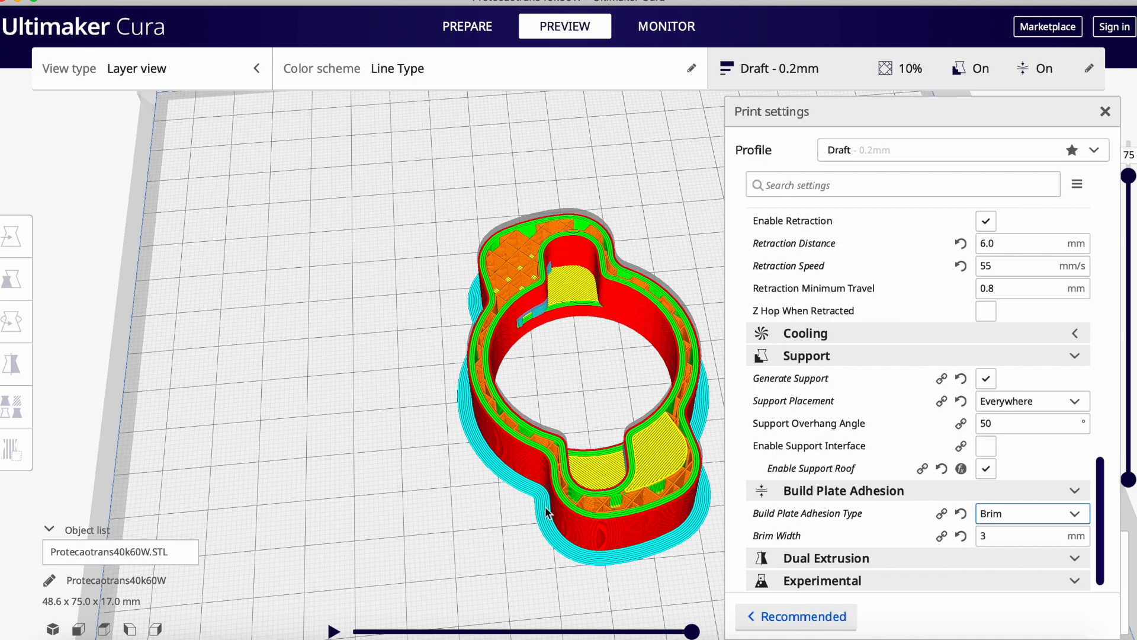
{"action": "left_click_drag", "start_coordinate": [1128, 175], "coordinate": [1128, 455]}
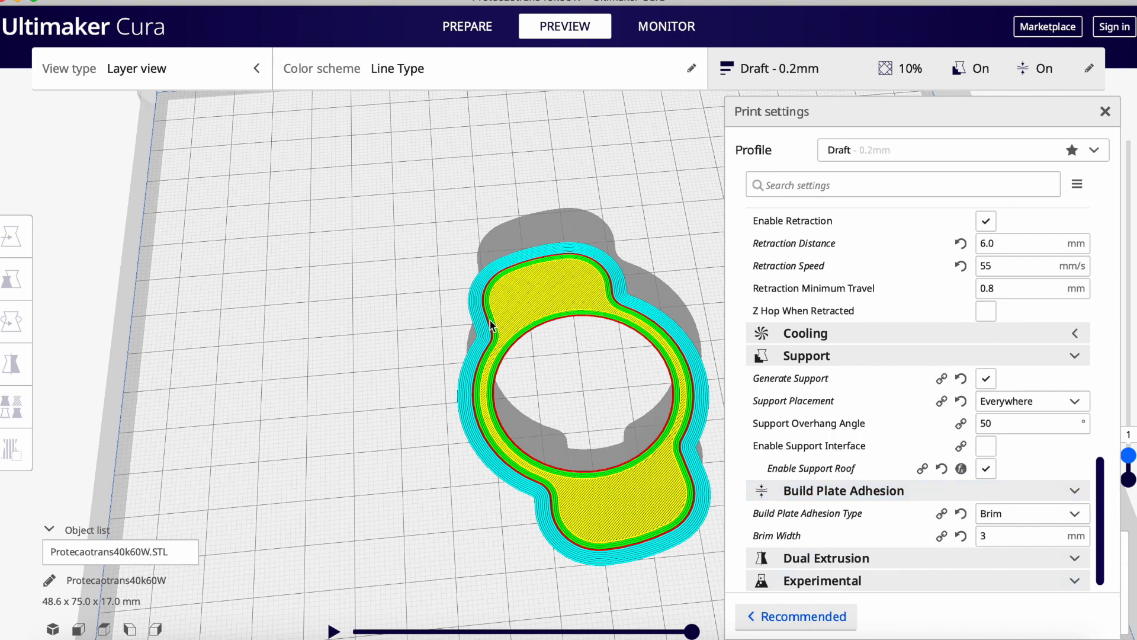
{"action": "scroll", "coordinate": [524, 479], "scroll_direction": "up", "scroll_amount": 10}
{"action": "scroll", "coordinate": [329, 448], "scroll_direction": "up", "scroll_amount": 3}
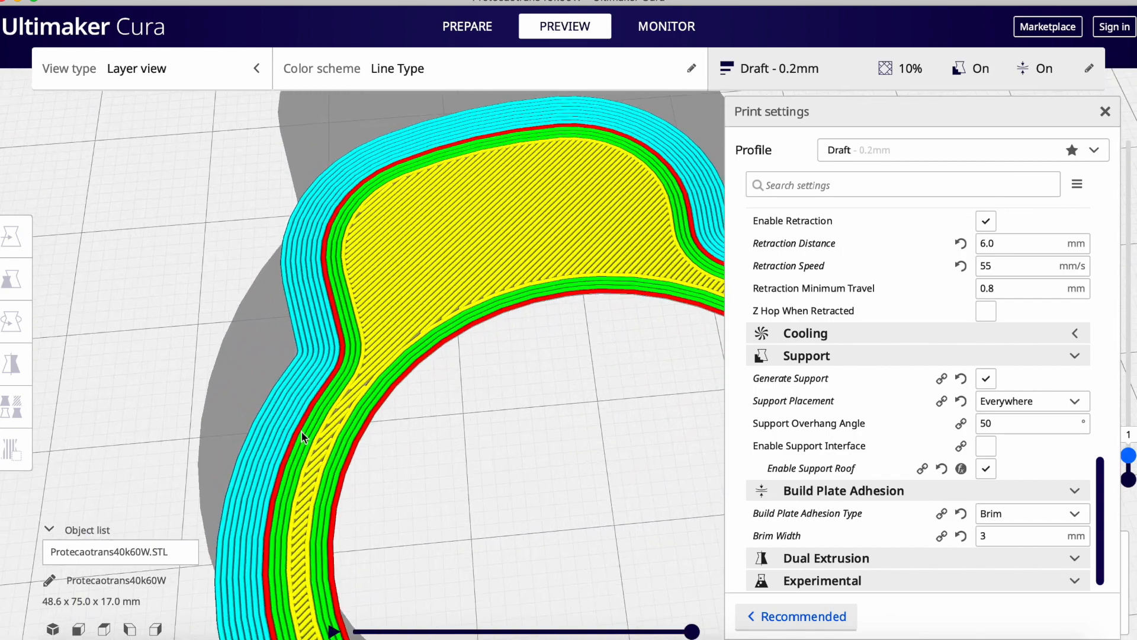
{"action": "scroll", "coordinate": [314, 415], "scroll_direction": "down", "scroll_amount": 12}
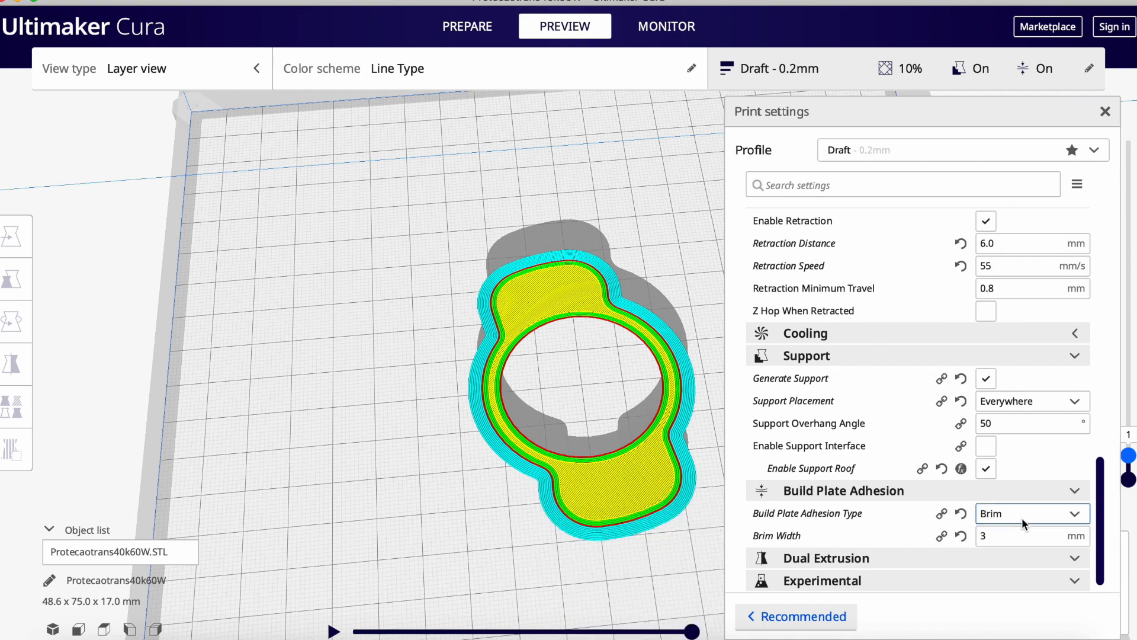
Try the Raft adhesion type, view it at layer 5, and return the type to Brim
{"action": "left_click", "coordinate": [1022, 516]}
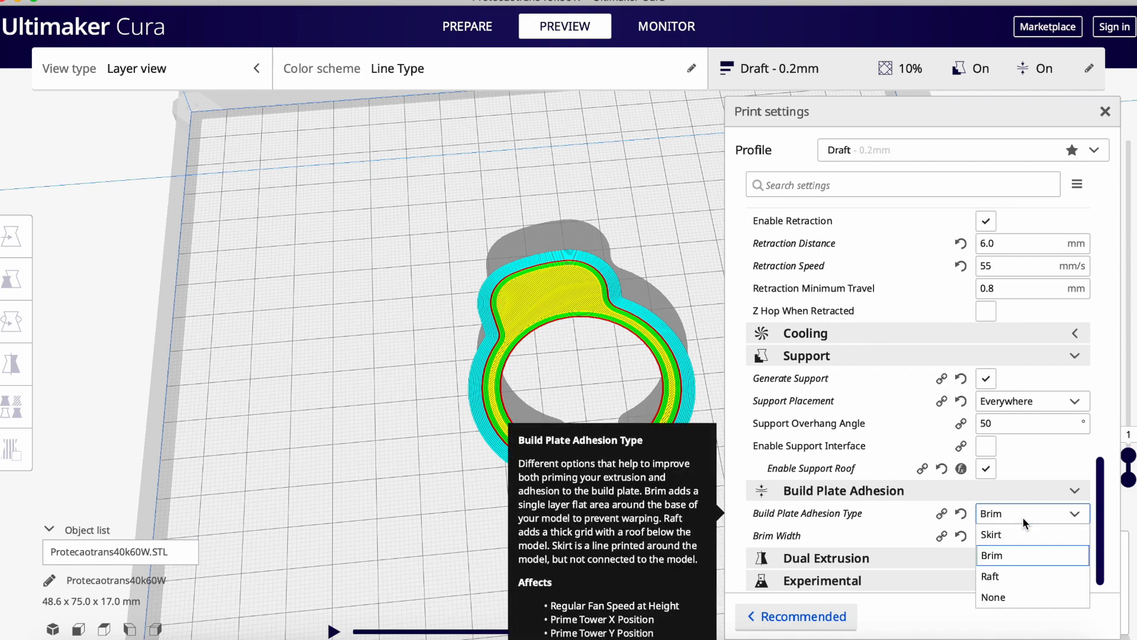
{"action": "left_click", "coordinate": [1011, 576]}
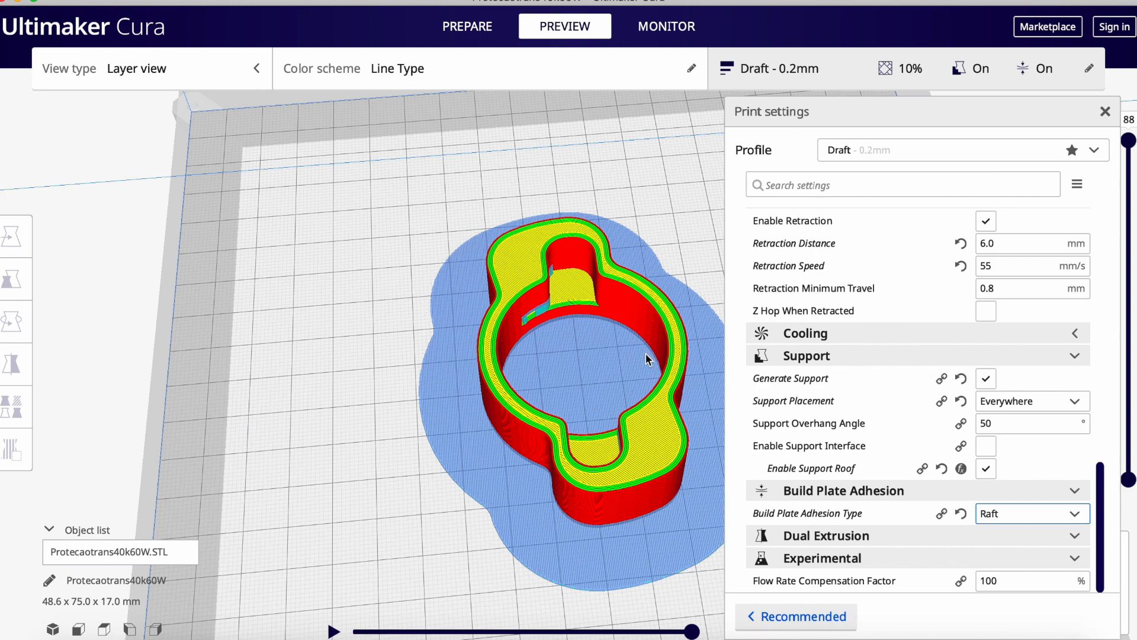
{"action": "left_click_drag", "start_coordinate": [1128, 140], "coordinate": [1128, 441]}
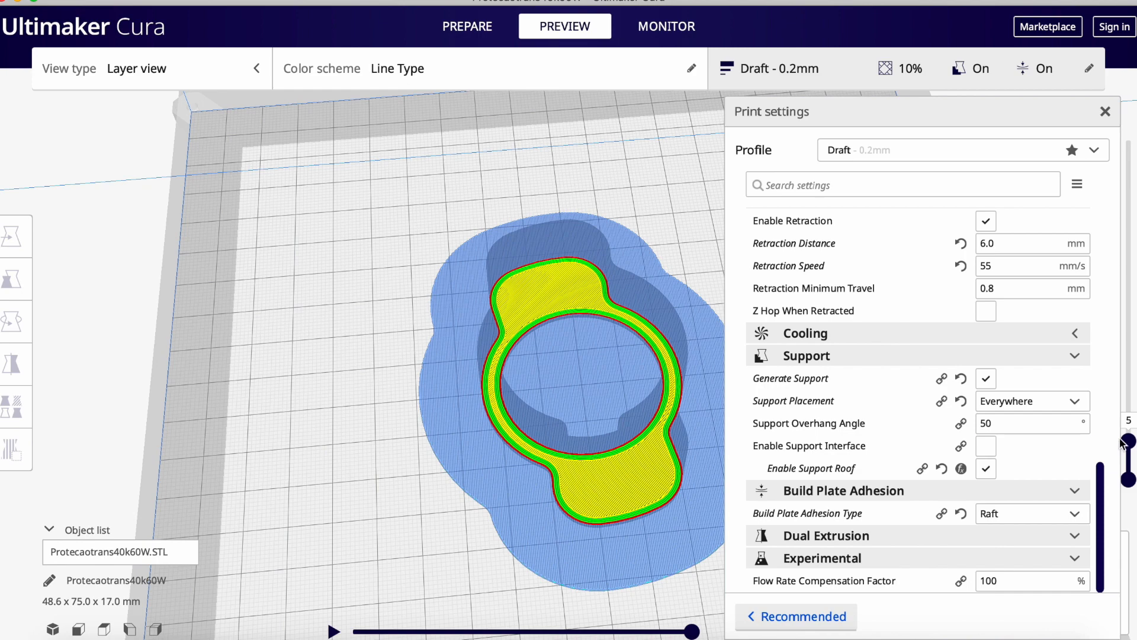
{"action": "left_click", "coordinate": [1033, 510]}
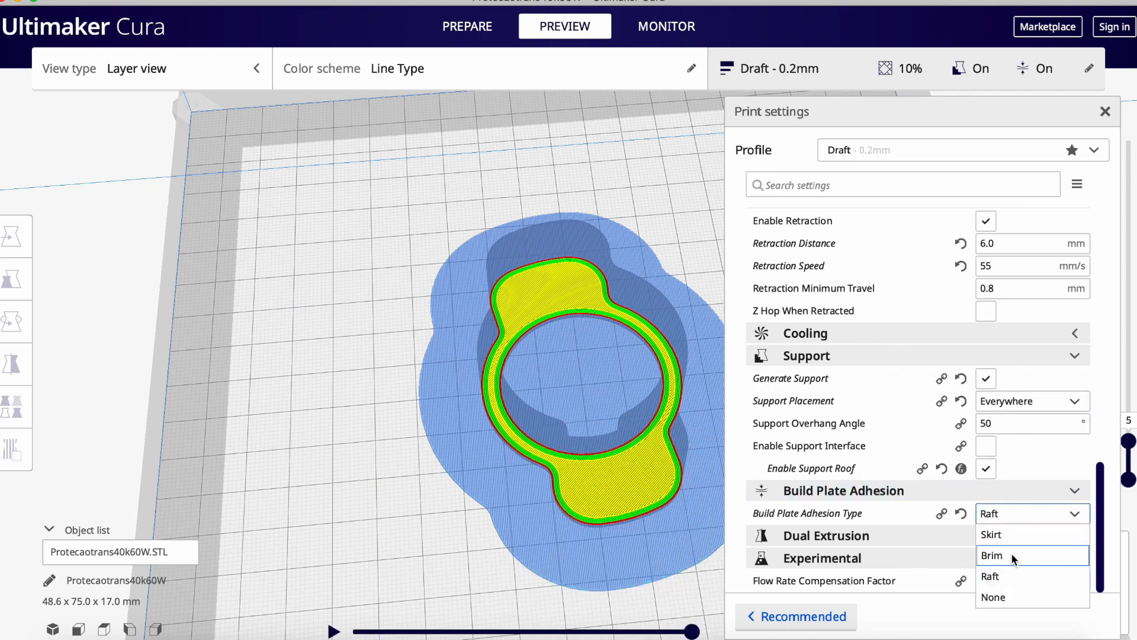
{"action": "left_click", "coordinate": [1010, 553]}
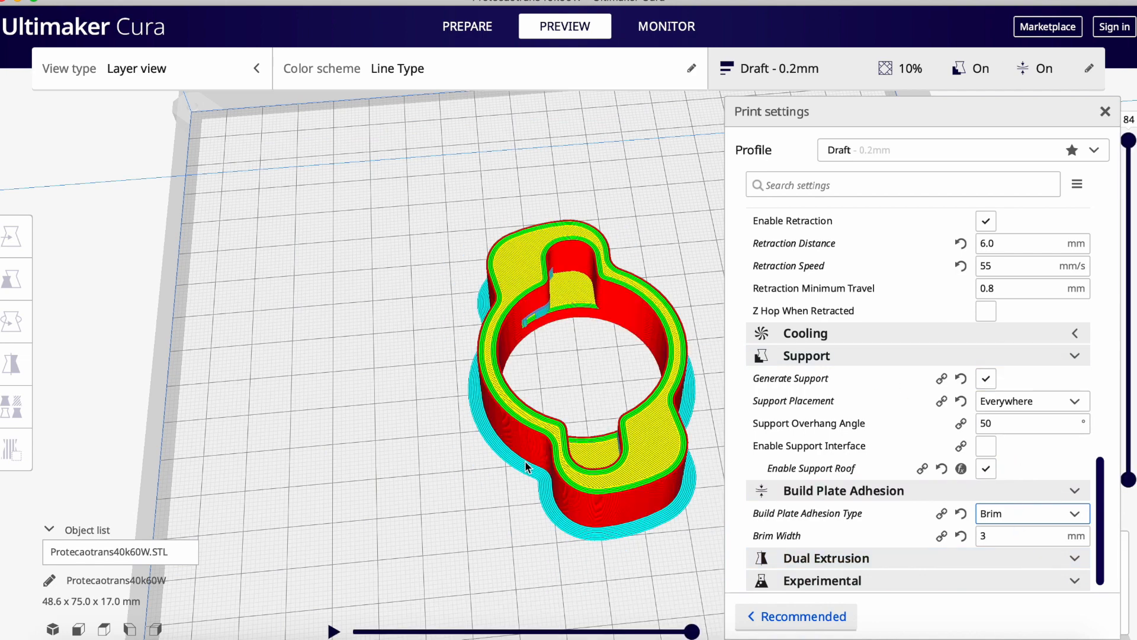
Lower the preview to layer 1 and set the Build Plate Adhesion Type to Skirt
{"action": "left_click_drag", "start_coordinate": [1128, 140], "coordinate": [1126, 513]}
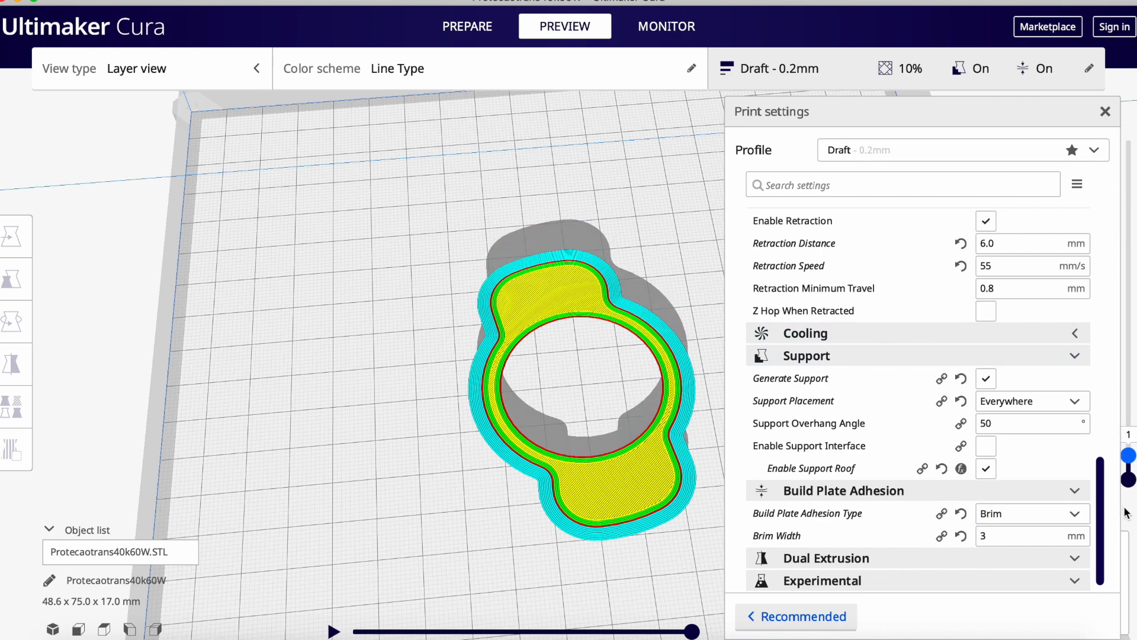
{"action": "left_click", "coordinate": [1061, 512]}
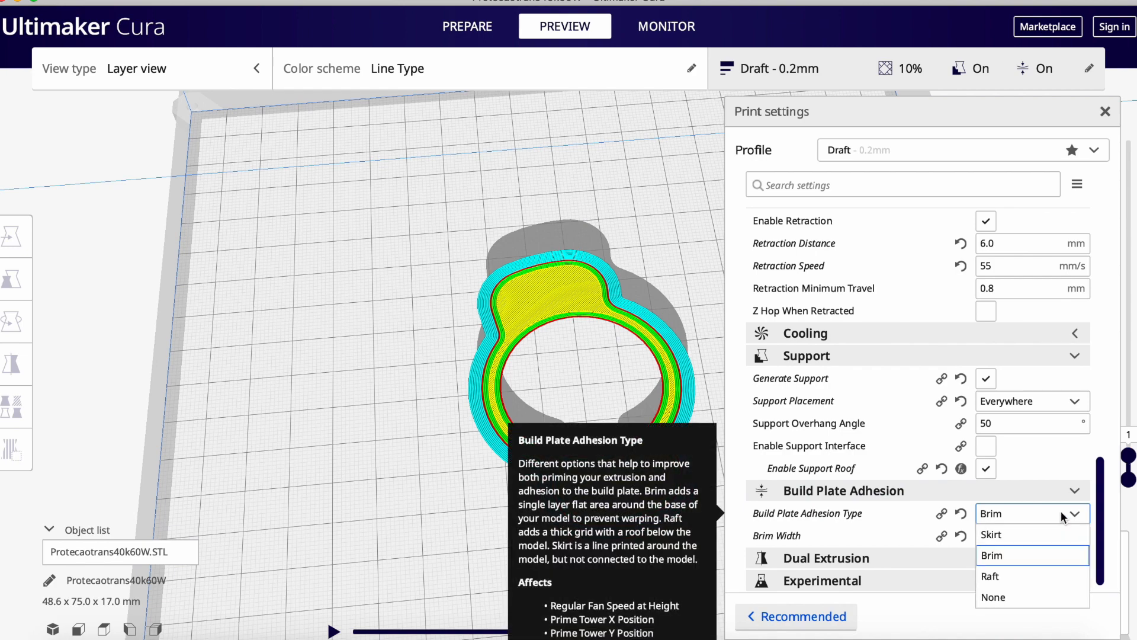
{"action": "left_click", "coordinate": [1034, 528]}
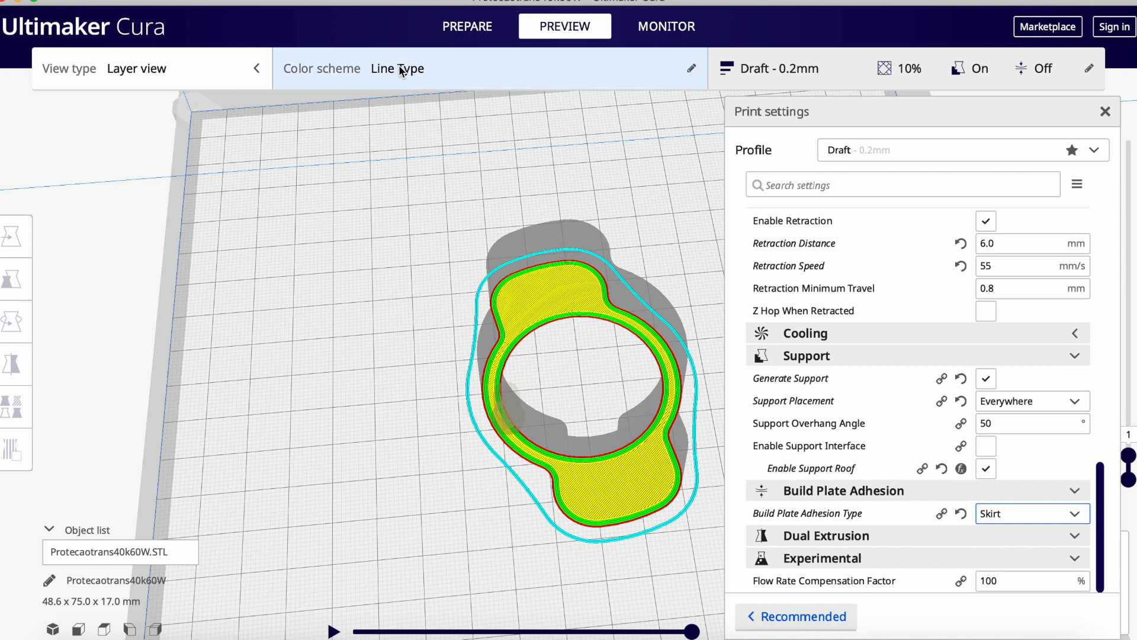
Show Travels in the Line Type color scheme and start the toolpath simulation of layer 1
{"action": "left_click", "coordinate": [672, 69]}
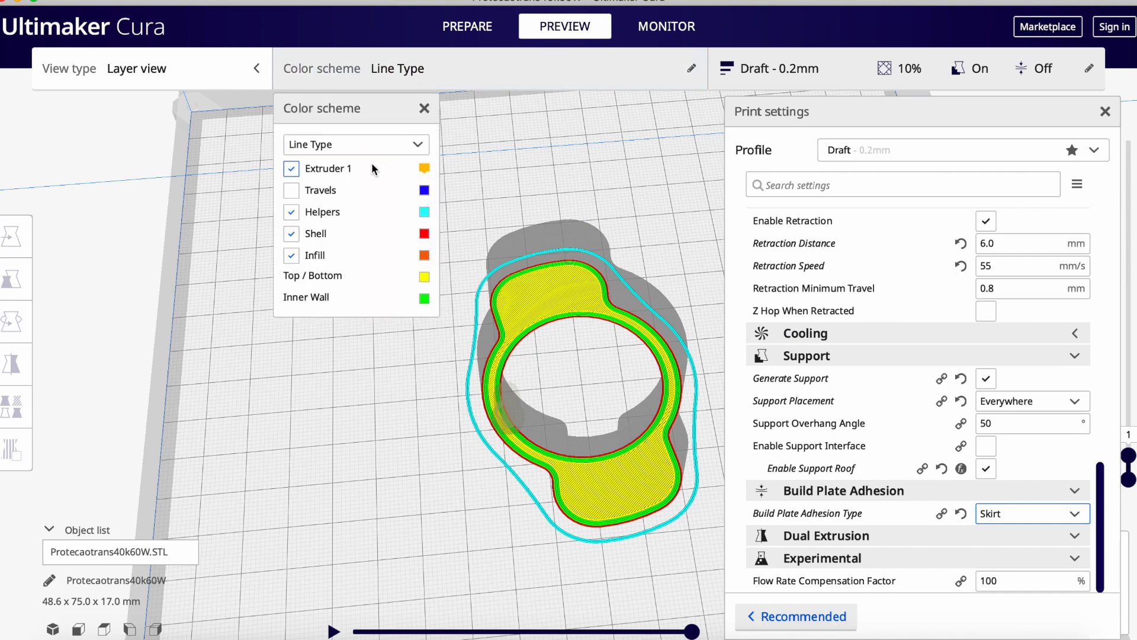
{"action": "left_click", "coordinate": [291, 191]}
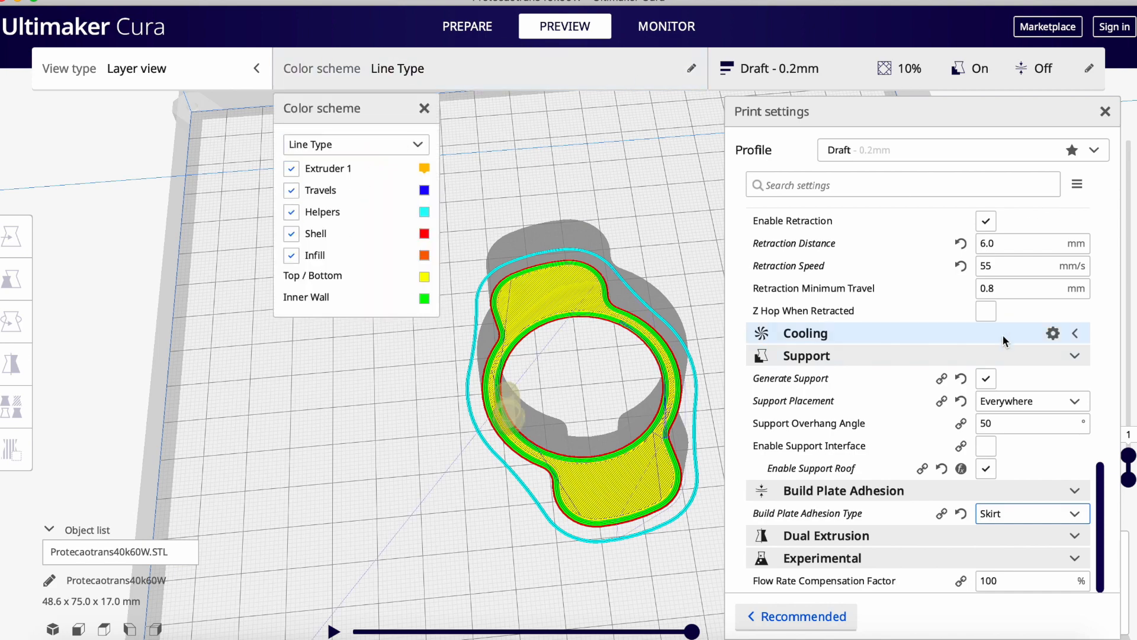
{"action": "left_click", "coordinate": [333, 631]}
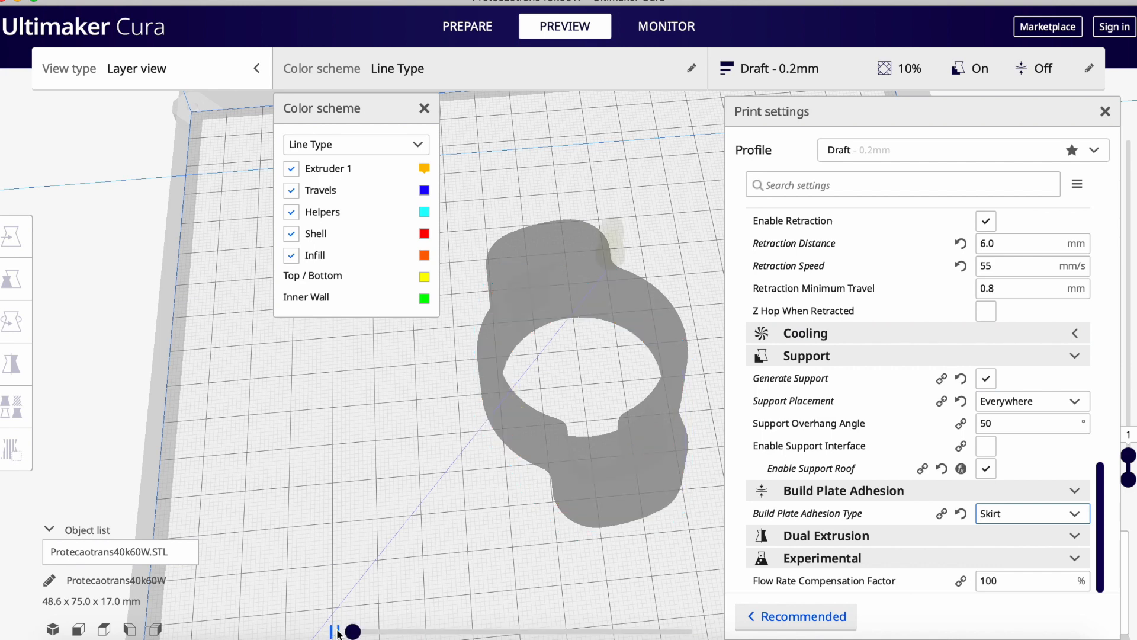